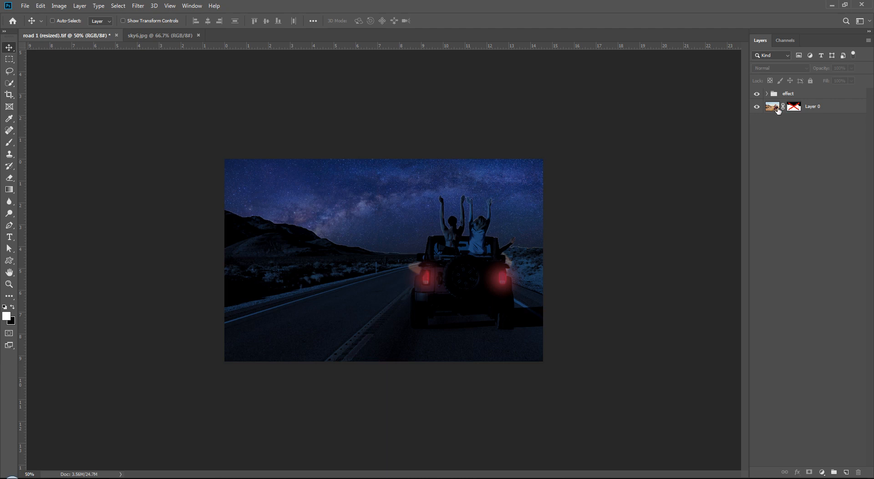
# Compare the image with the effect group hidden and shown, and delete the effect group
pyautogui.click(757, 94)
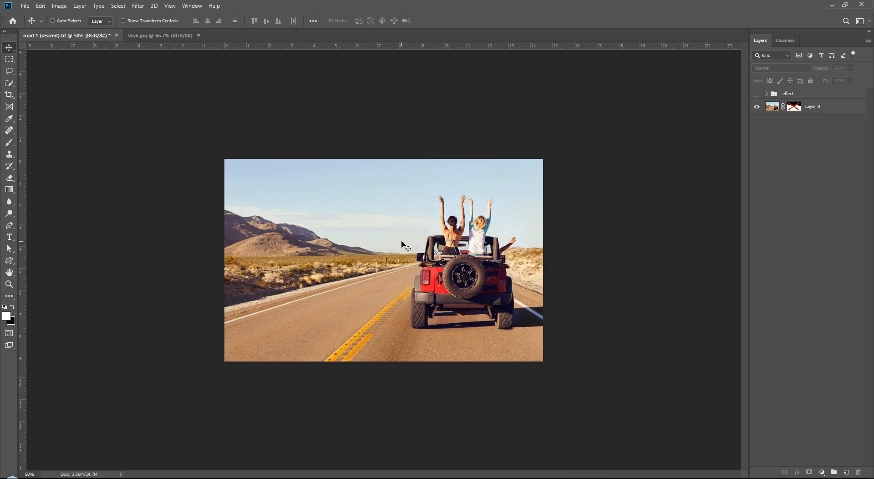
pyautogui.click(756, 95)
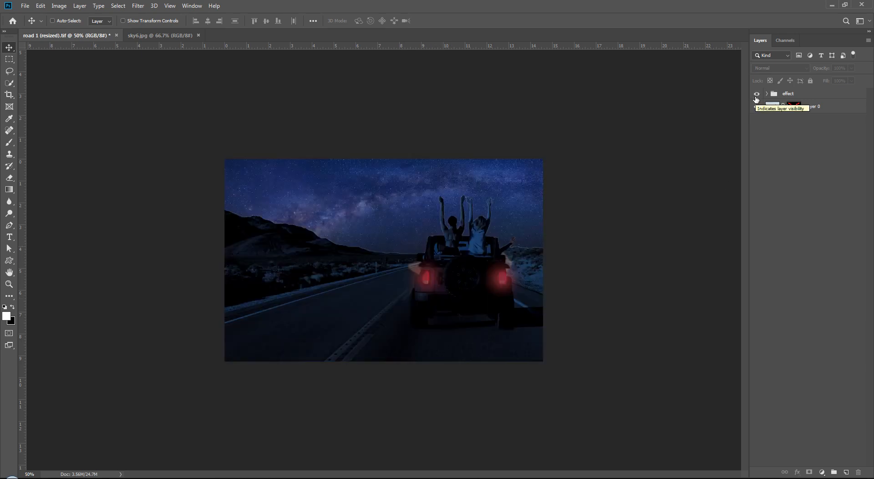
pyautogui.click(756, 95)
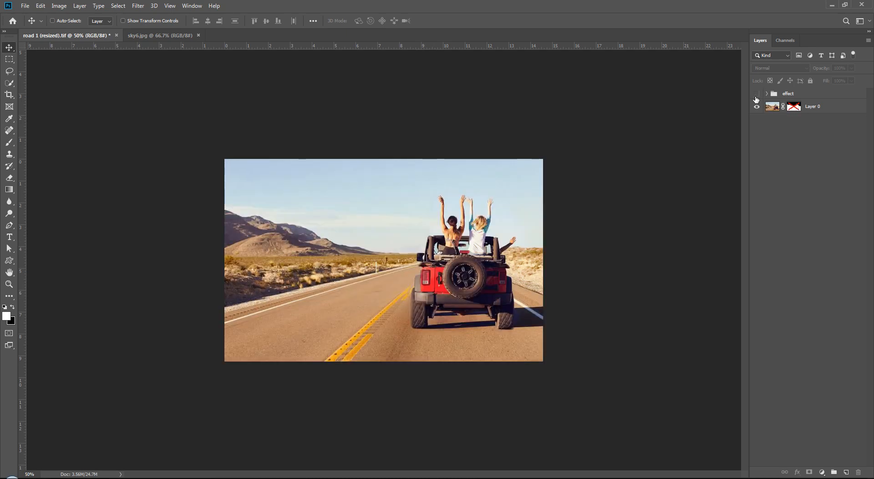
pyautogui.click(827, 93)
pyautogui.press('Delete')
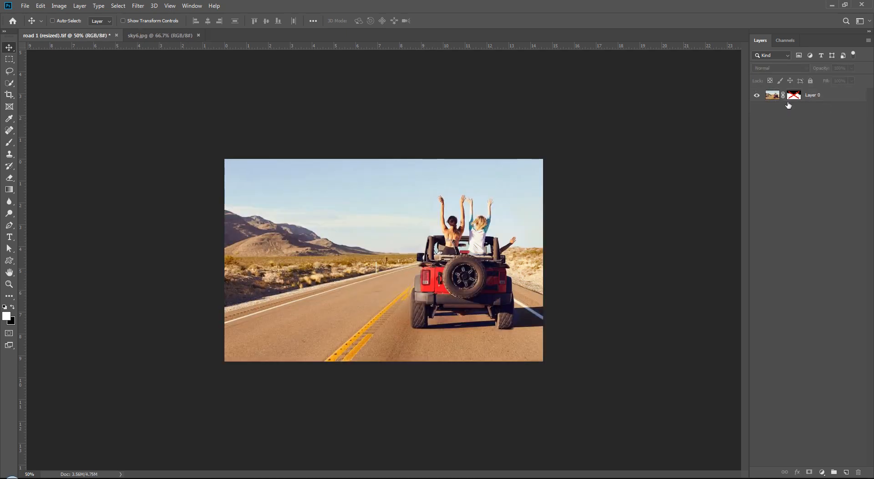
# Enable Layer 0's layer mask so the daytime sky is hidden
pyautogui.keyDown('shift'); pyautogui.click(792, 98); pyautogui.keyUp('shift')
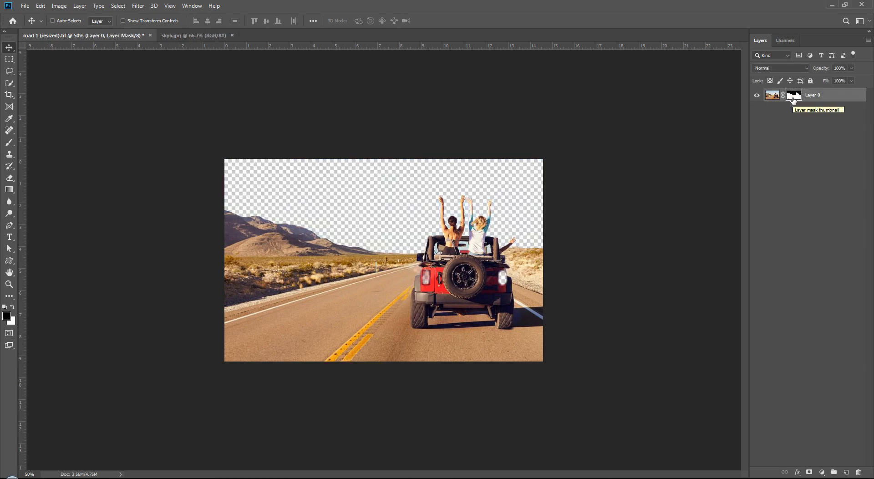
pyautogui.click(795, 166)
pyautogui.hotkey('ctrl', '=')
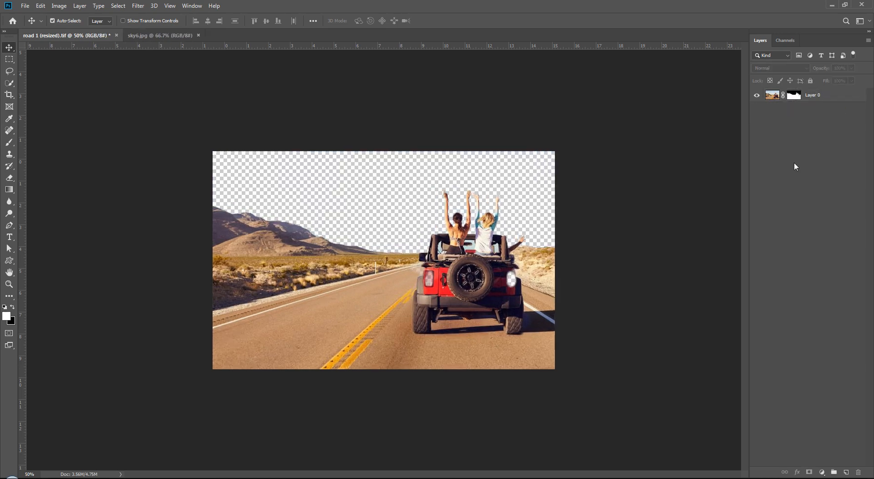
pyautogui.keyDown('shift'); pyautogui.click(794, 96); pyautogui.keyUp('shift')
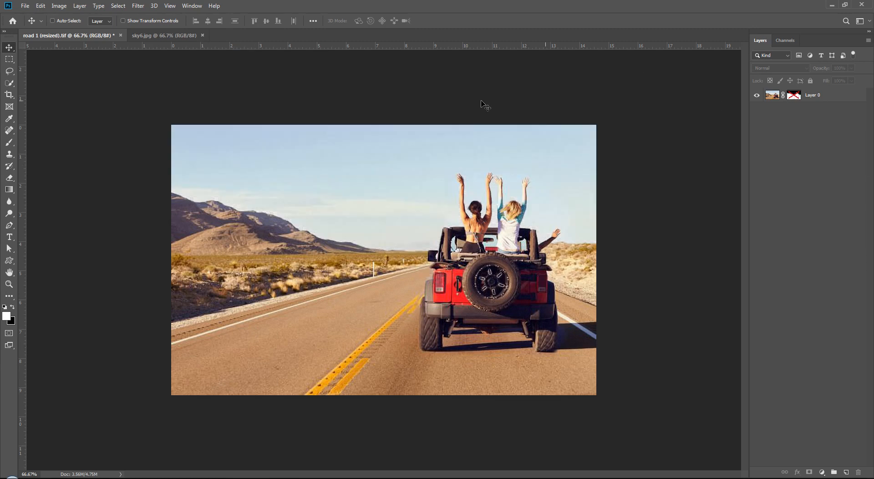
pyautogui.keyDown('shift'); pyautogui.click(797, 96); pyautogui.keyUp('shift')
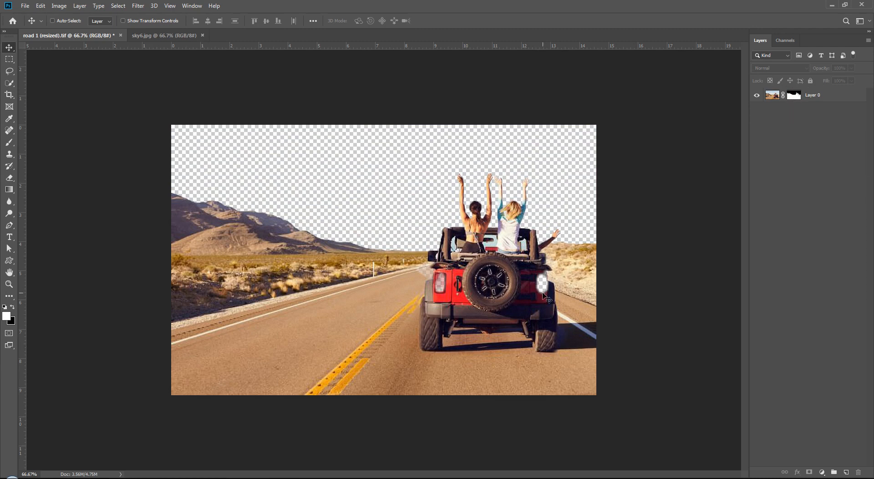
# With a 150 px brush, paint black on Layer 0's mask over the jeep's rear, and restore the area with white
pyautogui.press('x')
pyautogui.click(794, 96)
pyautogui.press('b')
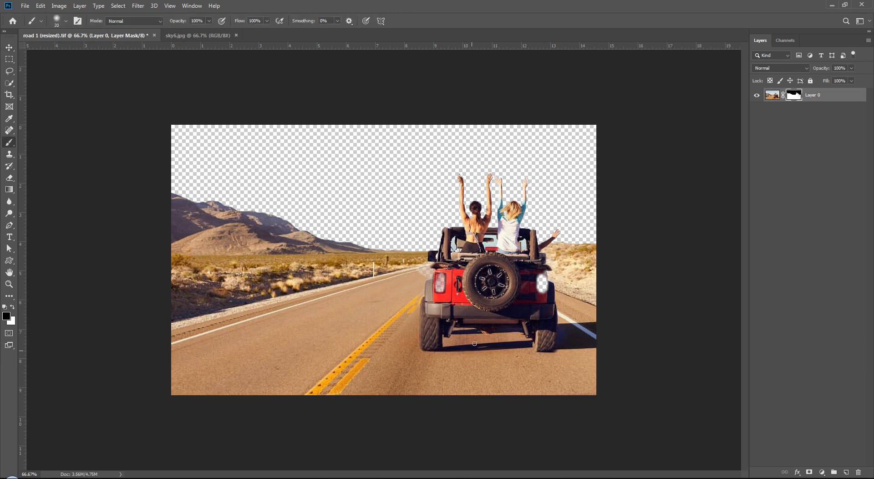
pyautogui.press(']')
pyautogui.press(']')
pyautogui.press(']')
pyautogui.press(']')
pyautogui.press(']')
pyautogui.press(']')
pyautogui.press(']')
pyautogui.press(']')
pyautogui.press(']')
pyautogui.press(']')
pyautogui.click(539, 292)
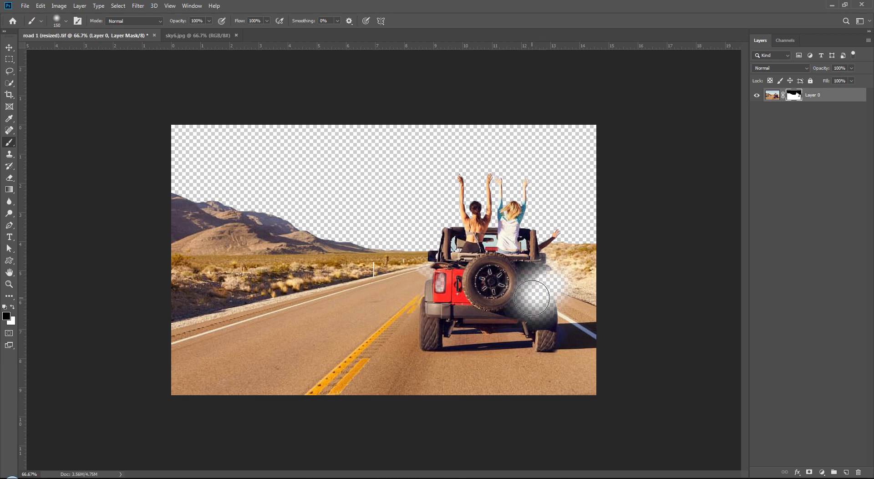
pyautogui.press('x')
pyautogui.moveTo(556, 281)
pyautogui.mouseDown()
pyautogui.moveTo(515, 318)
pyautogui.moveTo(544, 274)
pyautogui.moveTo(502, 298)
pyautogui.moveTo(550, 274)
pyautogui.moveTo(494, 315)
pyautogui.moveTo(565, 295)
pyautogui.moveTo(565, 312)
pyautogui.moveTo(480, 294)
pyautogui.mouseUp()
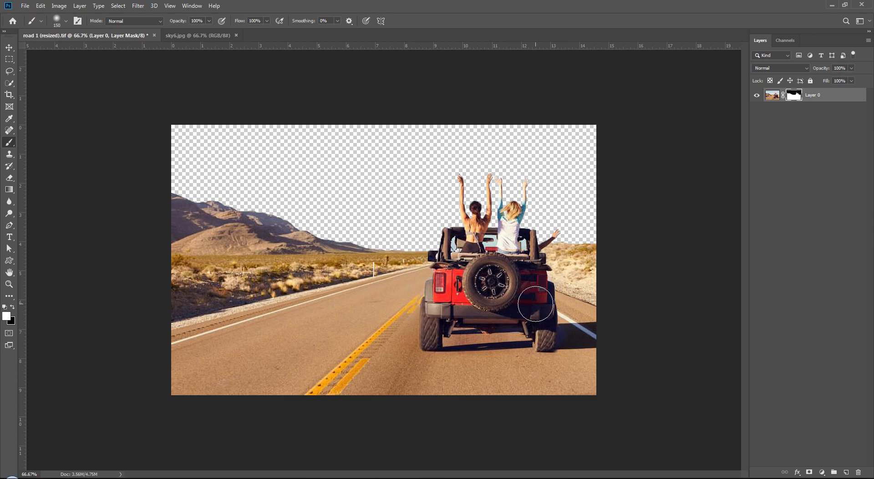
# View the night sky image in sky6.jpg and return to the road 1 (resized).tif document
pyautogui.press('v')
pyautogui.click(188, 38)
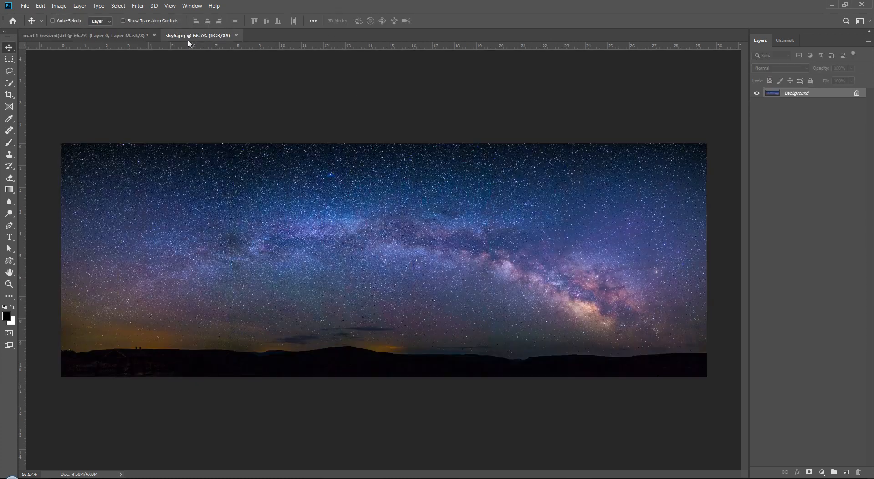
pyautogui.click(87, 39)
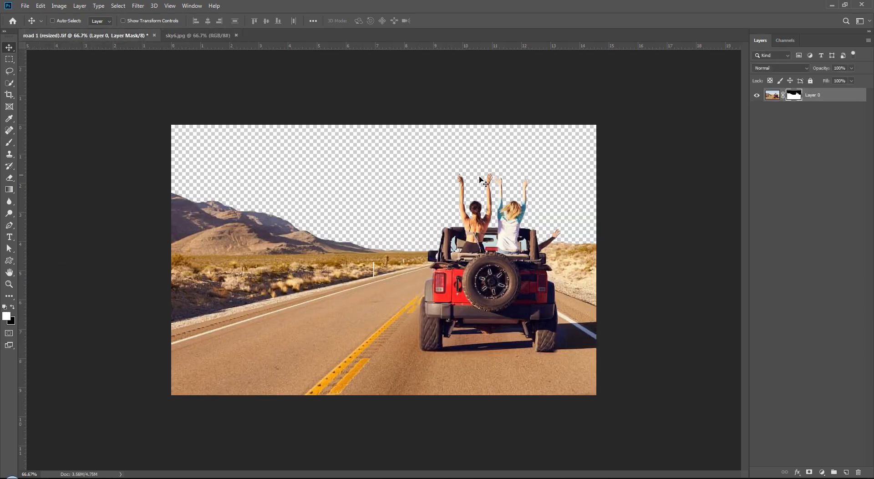
pyautogui.click(810, 186)
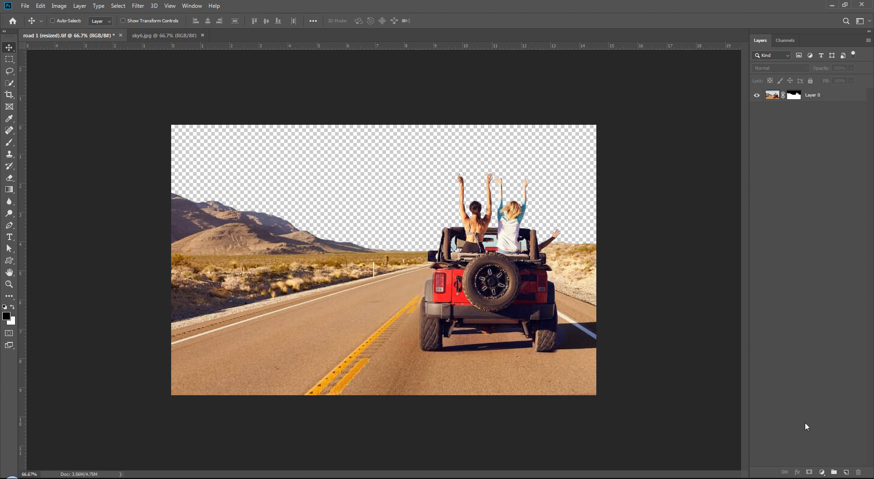
pyautogui.click(822, 472)
pyautogui.click(780, 405)
pyautogui.click(821, 472)
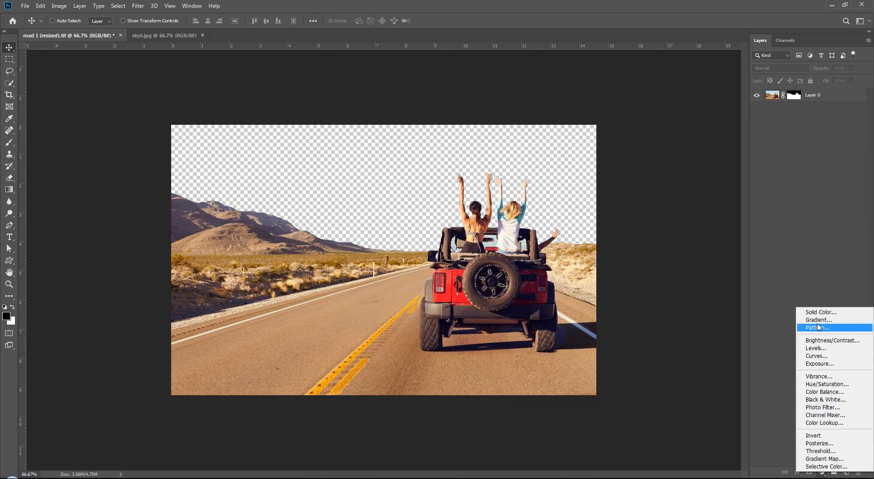
pyautogui.click(777, 143)
# Duplicate Layer 0 together with its mask and hide the original Layer 0
pyautogui.click(768, 97)
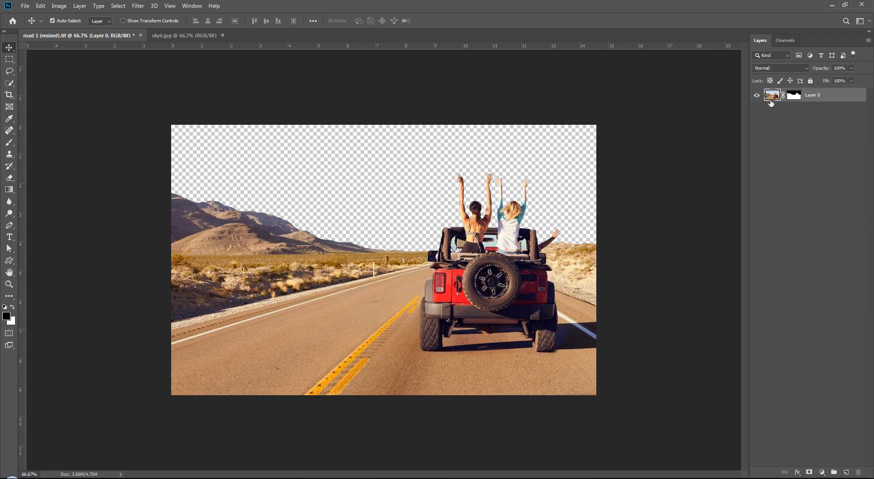
pyautogui.hotkey('ctrl', 'j')
pyautogui.click(756, 109)
pyautogui.click(789, 125)
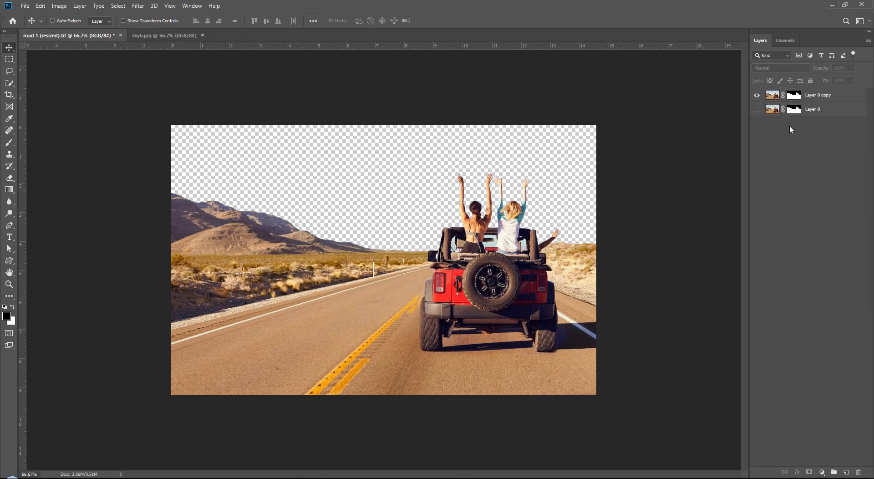
# Rename the duplicated layer as base
pyautogui.doubleClick(817, 98)
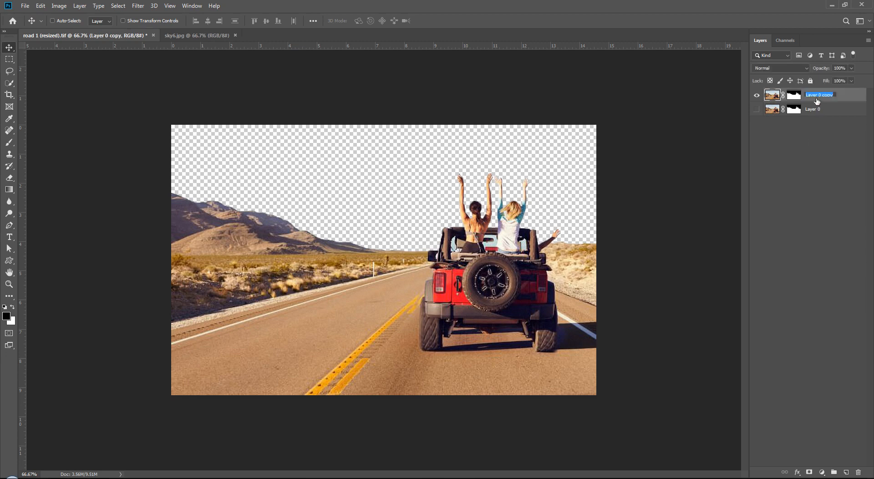
pyautogui.write('basw')
pyautogui.press('Return')
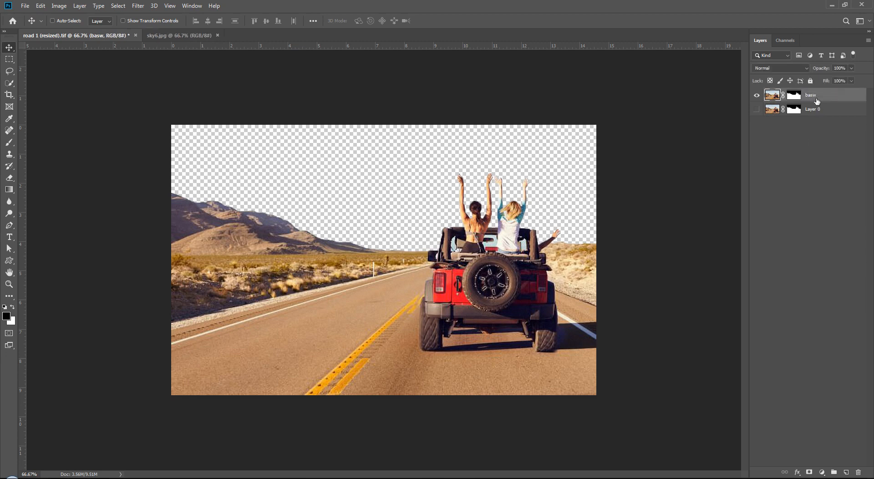
pyautogui.doubleClick(818, 99)
pyautogui.write('base')
pyautogui.press('Return')
pyautogui.click(783, 216)
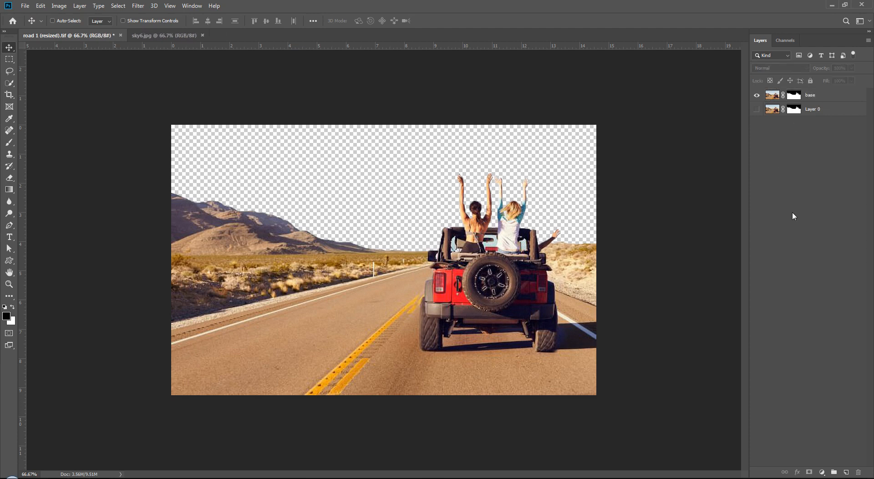
# Add a Curves adjustment layer above base and darken the image by pulling the RGB curve to input 167, output 93
pyautogui.click(822, 472)
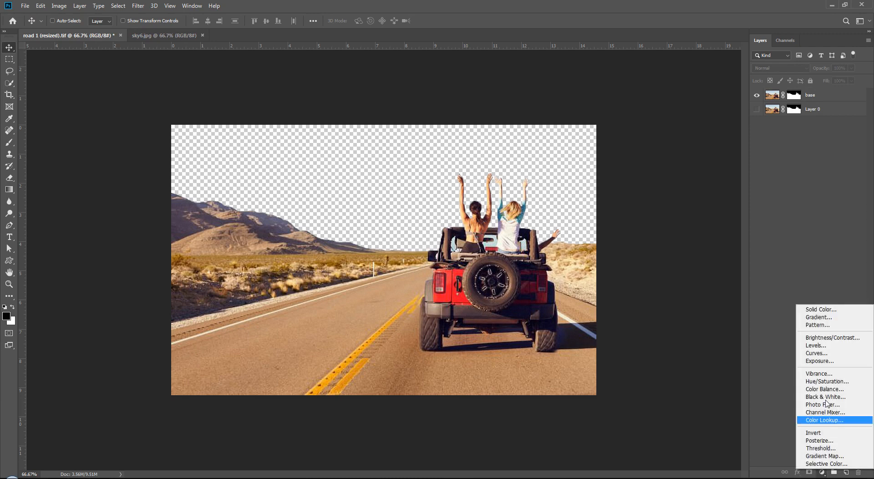
pyautogui.click(827, 355)
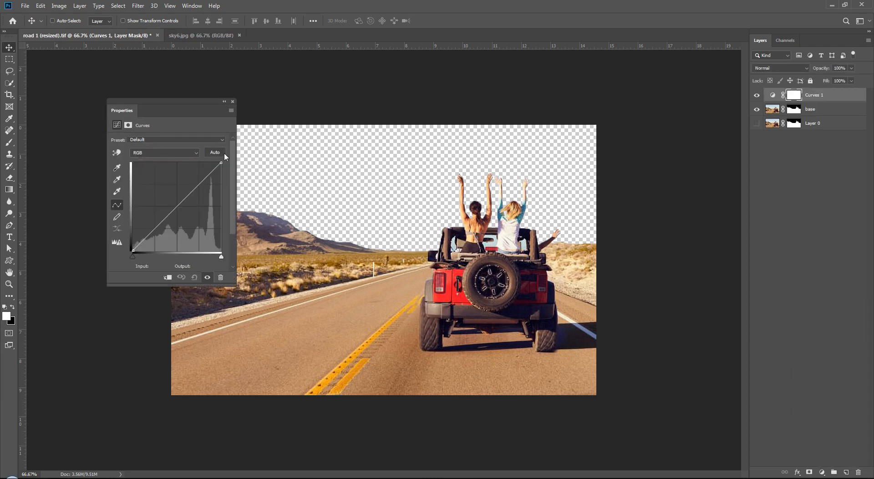
pyautogui.moveTo(182, 201); pyautogui.dragTo(190, 218)
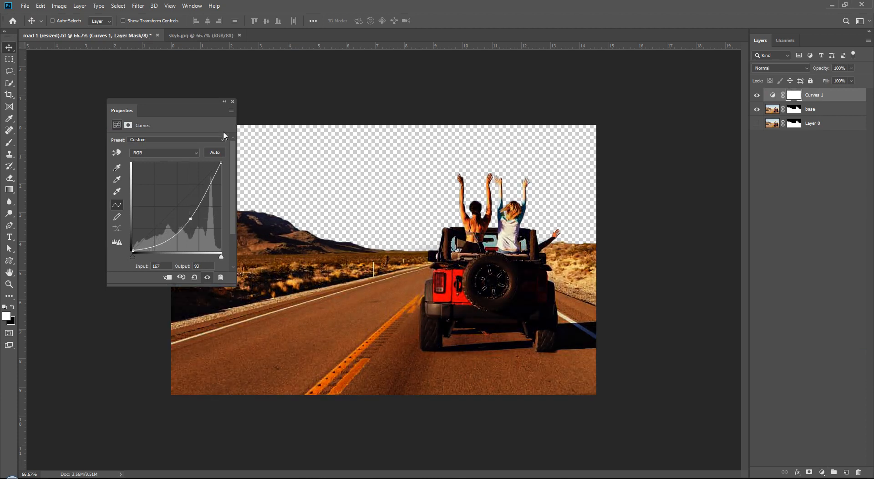
pyautogui.click(232, 101)
pyautogui.click(793, 269)
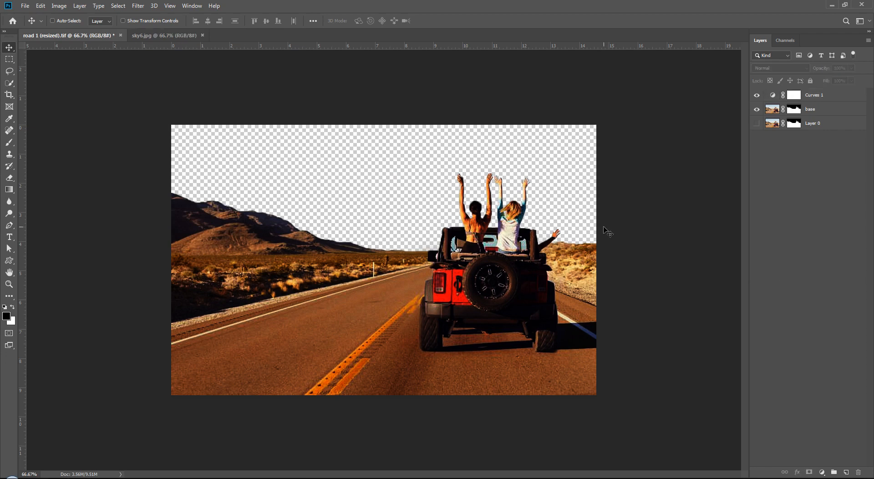
# Reopen the Curves 1 settings, move their window clear of the image, and close it
pyautogui.doubleClick(772, 96)
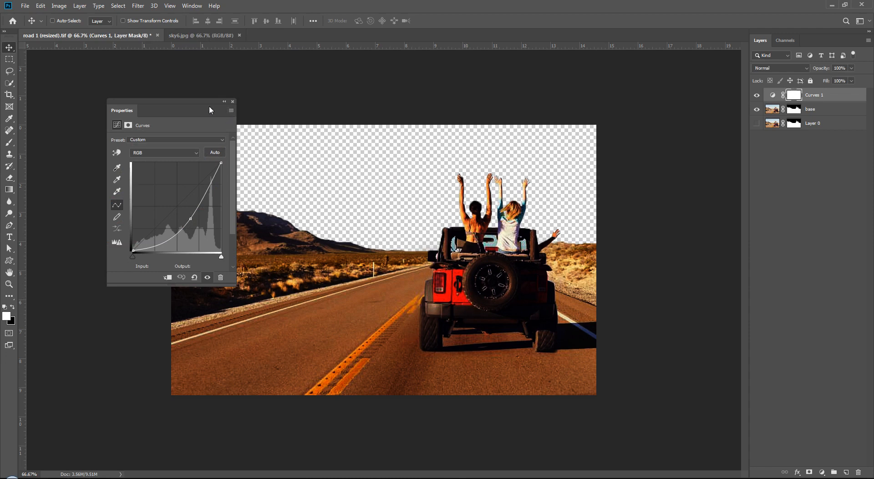
pyautogui.moveTo(209, 106); pyautogui.dragTo(121, 54)
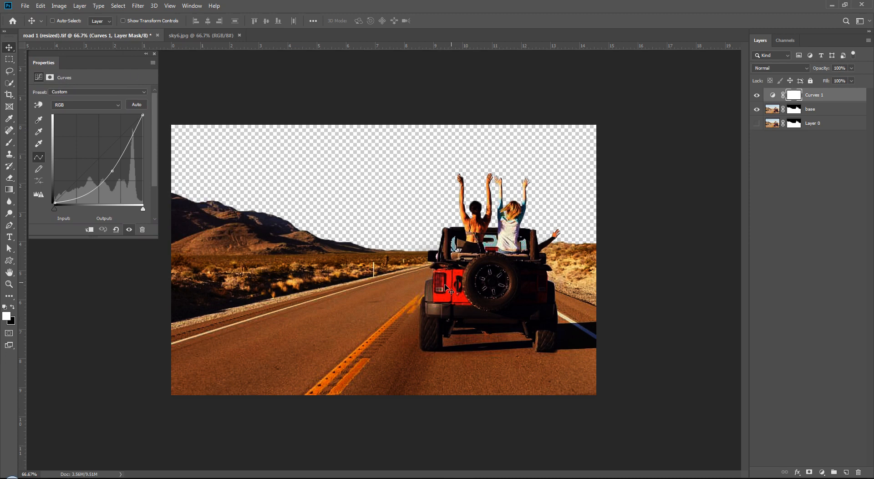
pyautogui.click(155, 54)
pyautogui.click(790, 265)
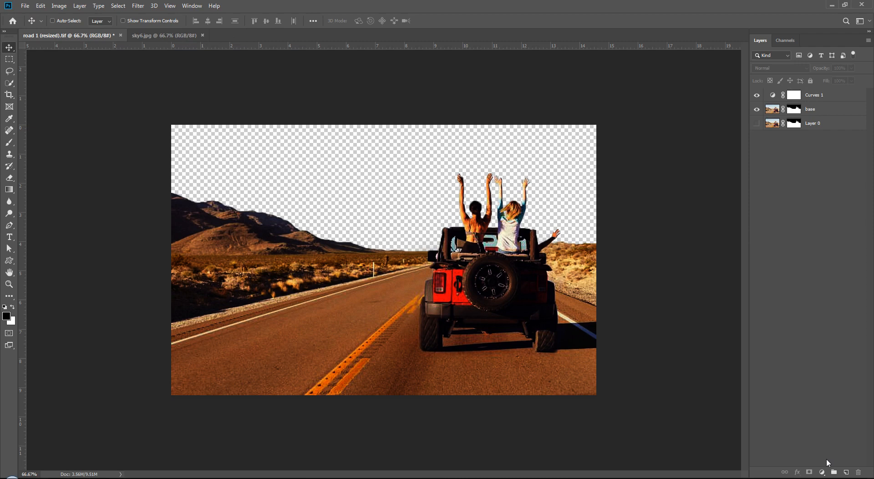
# Try a Hue/Saturation adjustment layer with saturation at -40 and delete that layer
pyautogui.click(821, 472)
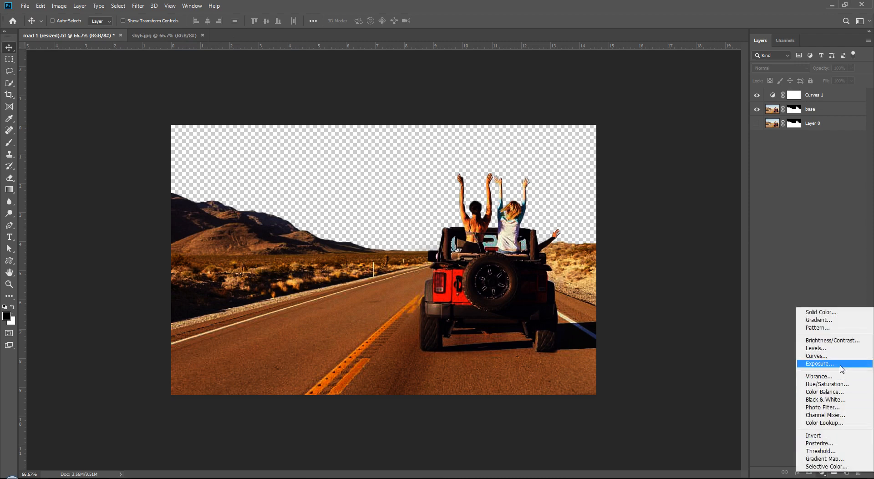
pyautogui.click(826, 384)
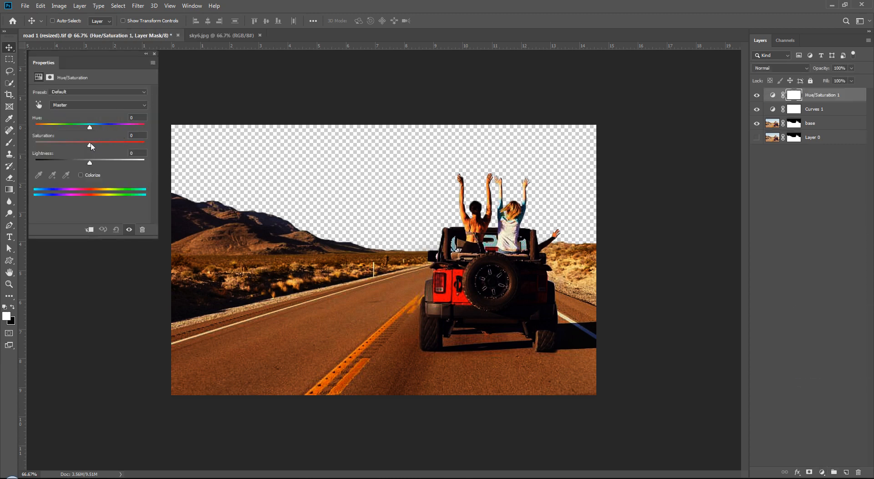
pyautogui.moveTo(91, 145); pyautogui.dragTo(68, 146)
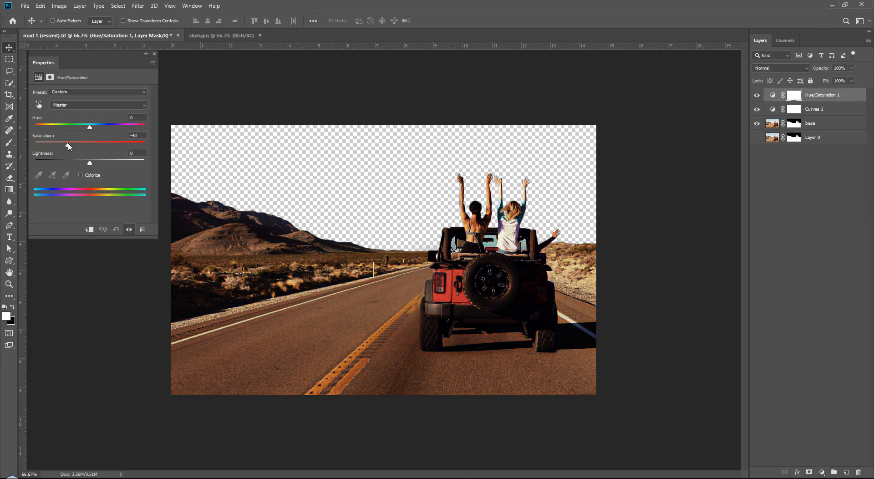
pyautogui.click(142, 229)
pyautogui.press('Return')
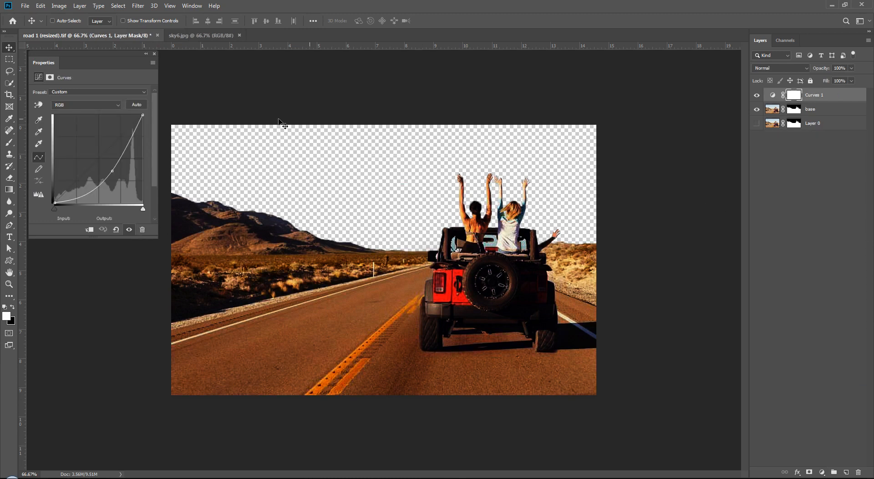
pyautogui.click(154, 54)
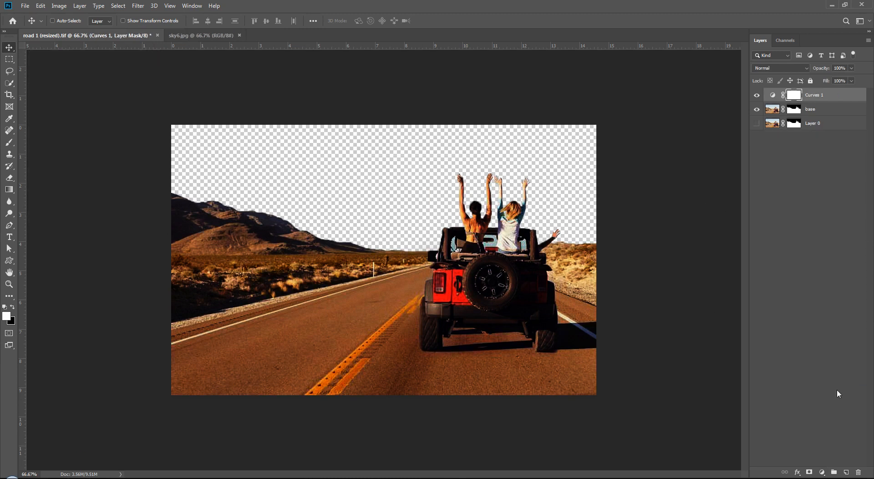
# Try darkening with a second Curves layer above Curves 1, with the white point output at 141, and delete that layer
pyautogui.click(58, 6)
pyautogui.moveTo(82, 29)
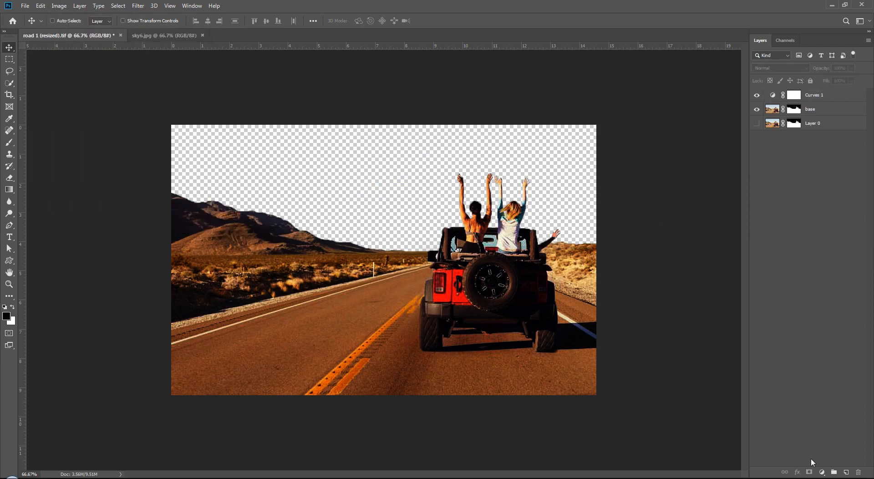
pyautogui.click(821, 472)
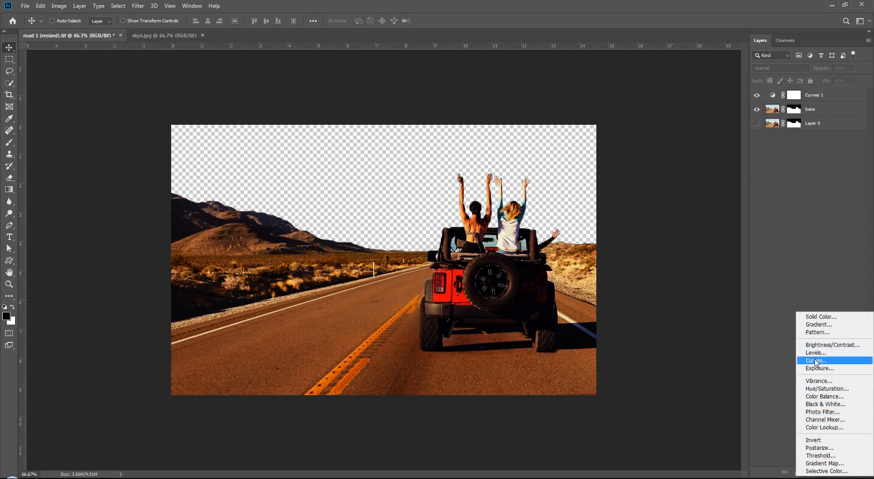
pyautogui.click(815, 360)
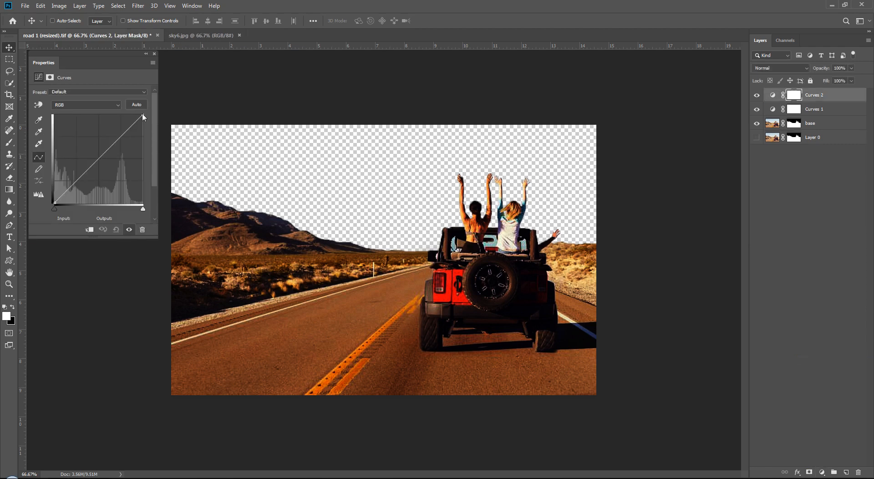
pyautogui.moveTo(143, 116); pyautogui.dragTo(150, 154)
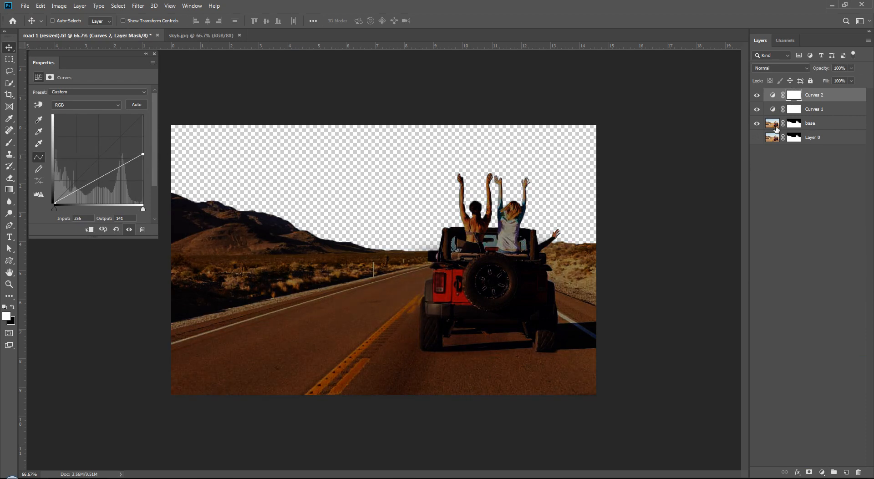
pyautogui.click(90, 229)
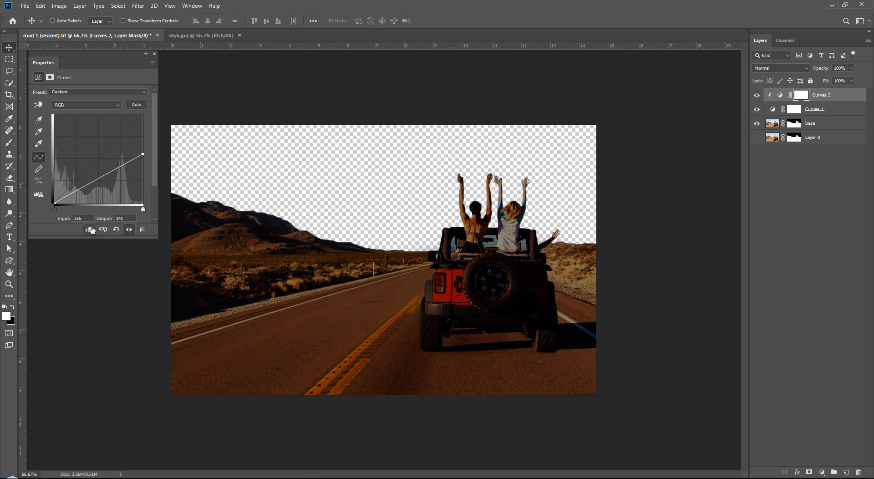
pyautogui.click(90, 229)
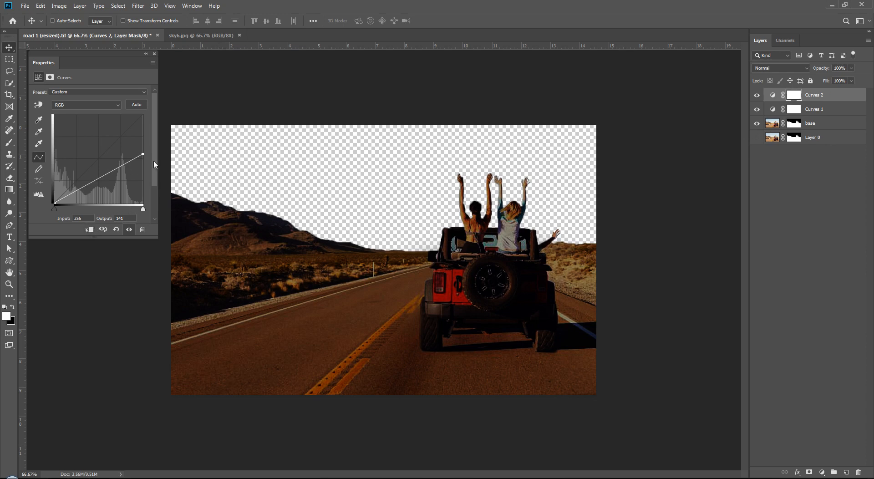
pyautogui.moveTo(143, 154); pyautogui.dragTo(142, 115)
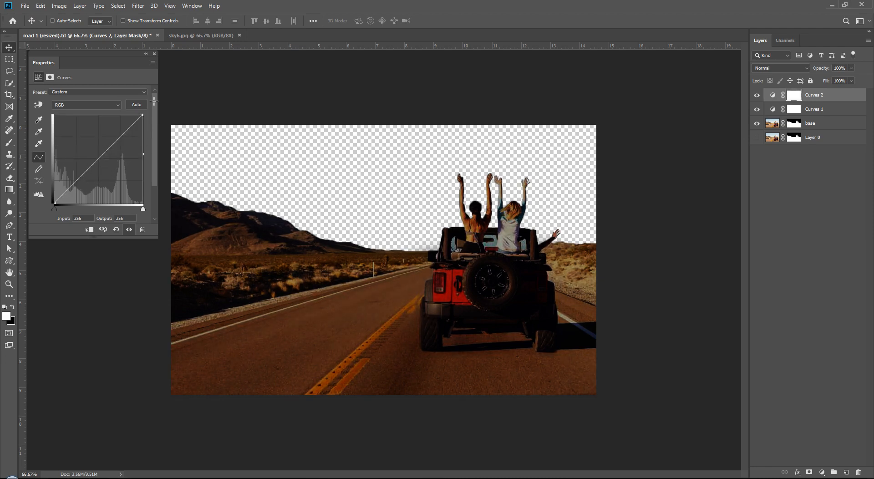
pyautogui.press('Delete')
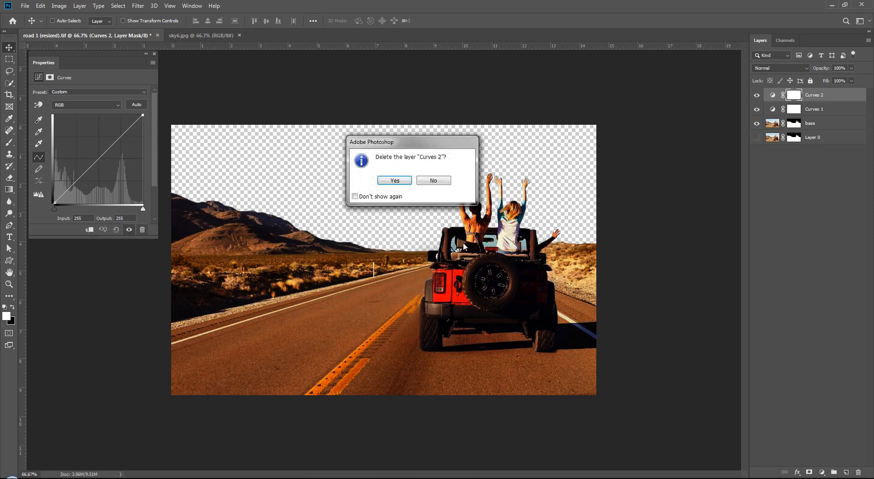
pyautogui.press('Return')
pyautogui.click(826, 284)
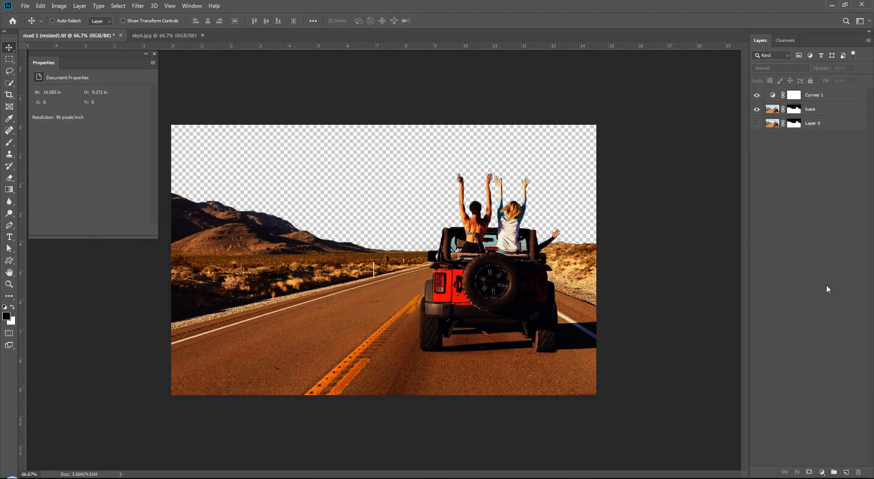
pyautogui.click(157, 54)
# Add a Curves adjustment layer directly above base and lower its white point to output 151
pyautogui.click(809, 112)
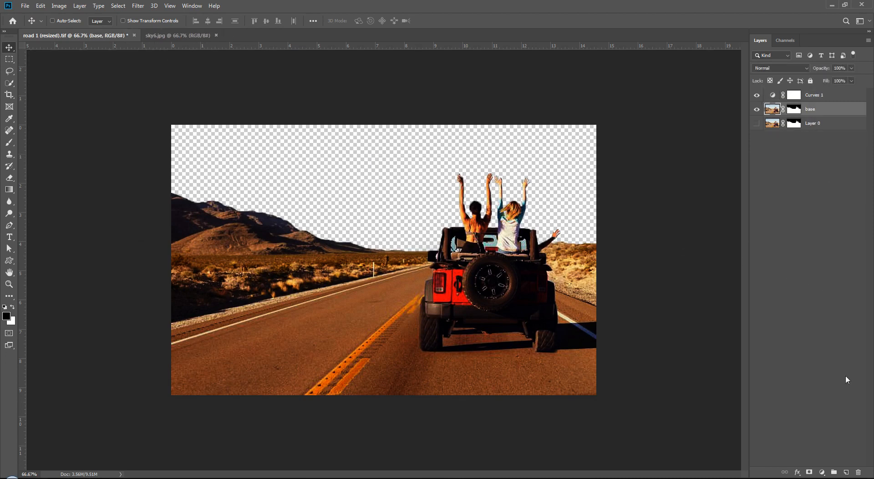
pyautogui.click(821, 472)
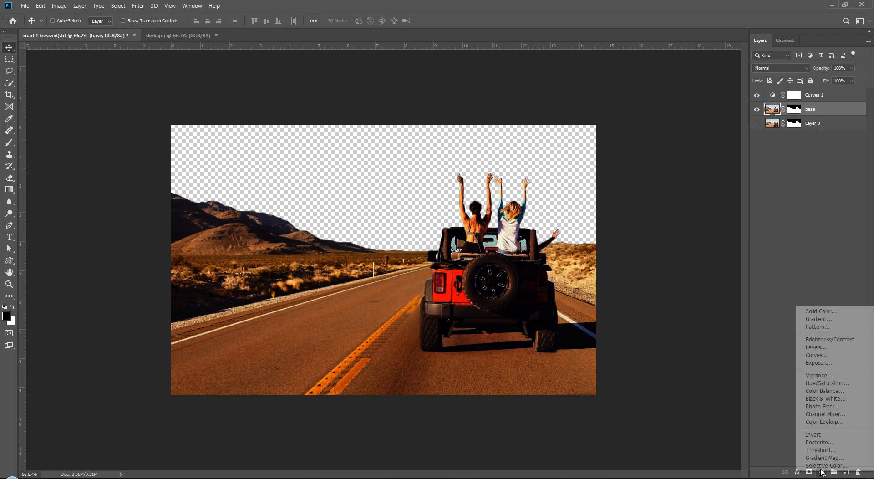
pyautogui.click(824, 356)
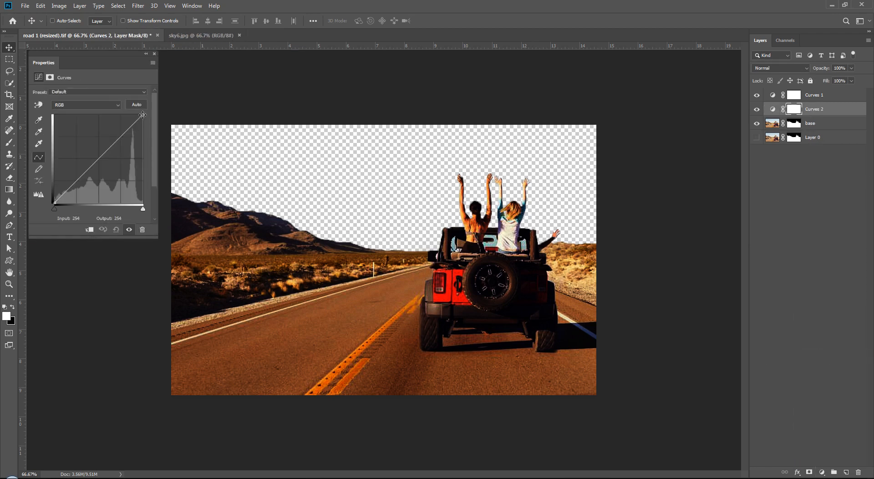
pyautogui.moveTo(143, 115); pyautogui.dragTo(142, 151)
# Compare the image with Curves 1 hidden and shown, and set the white point output of Curves 2 to 146
pyautogui.click(757, 95)
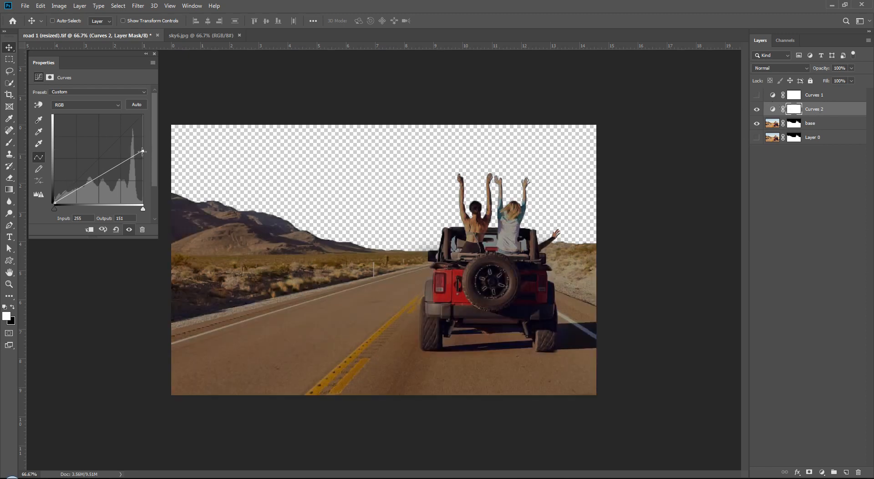
pyautogui.moveTo(142, 150); pyautogui.dragTo(142, 159)
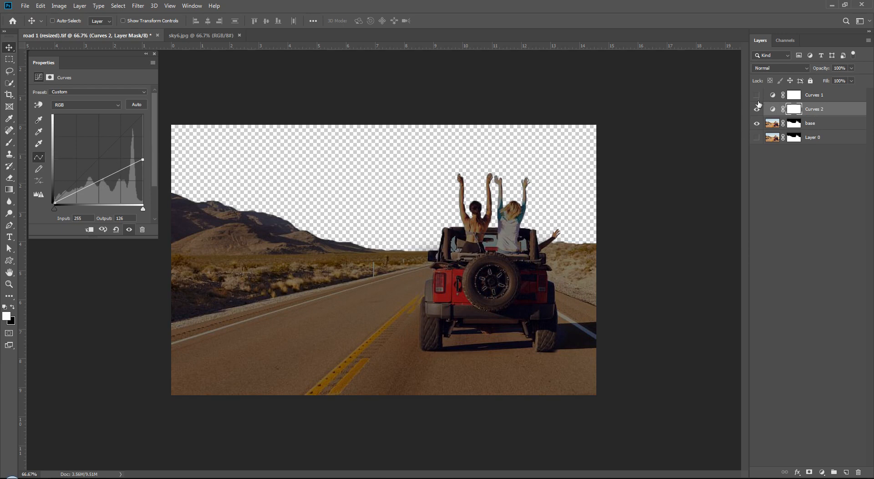
pyautogui.click(756, 95)
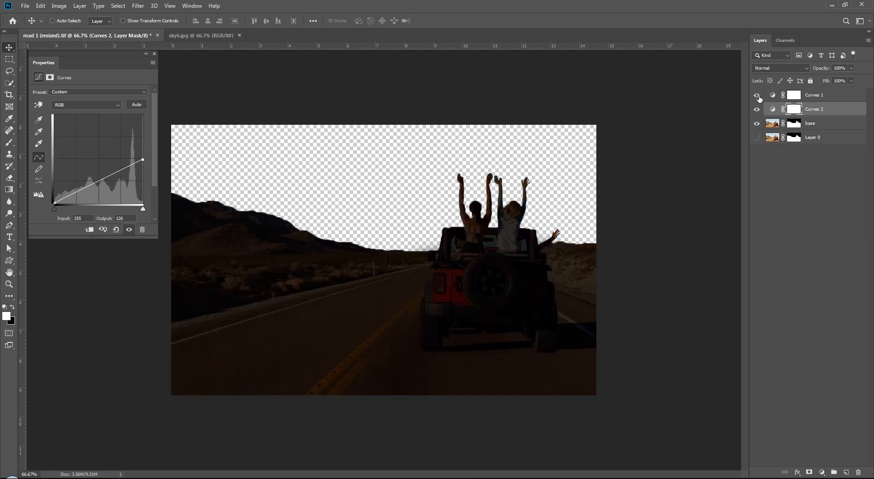
pyautogui.click(756, 95)
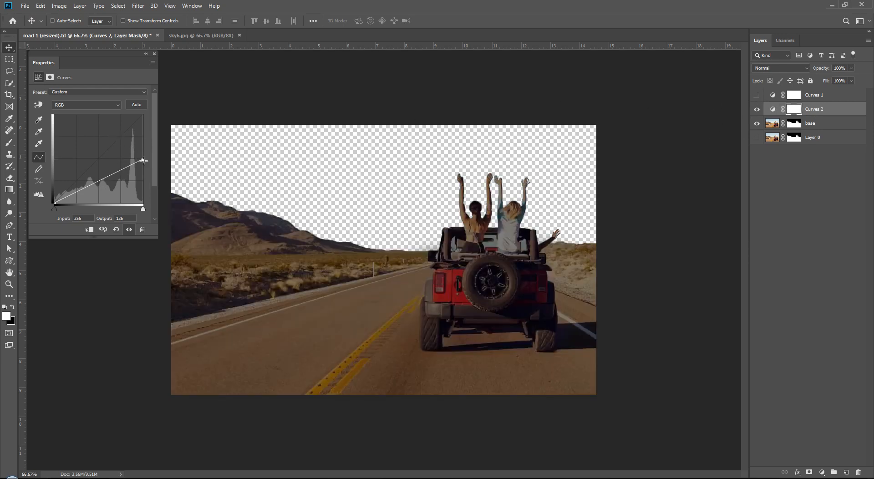
pyautogui.moveTo(143, 160); pyautogui.dragTo(143, 152)
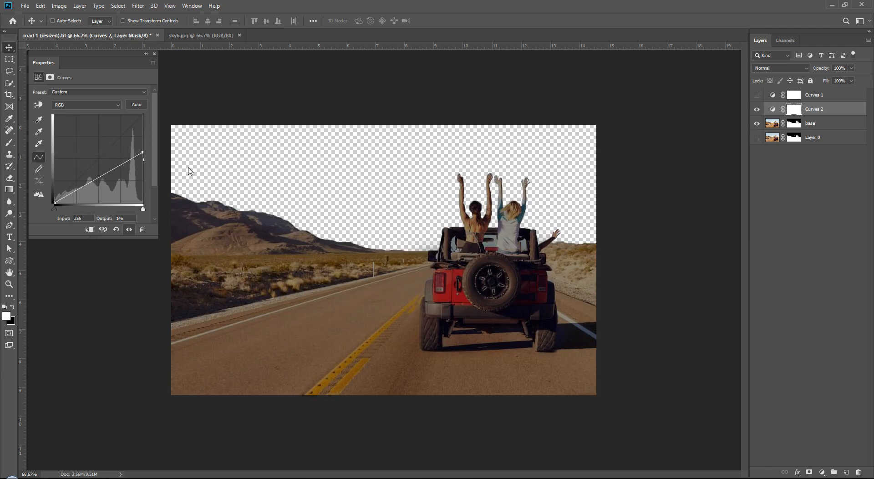
pyautogui.click(755, 95)
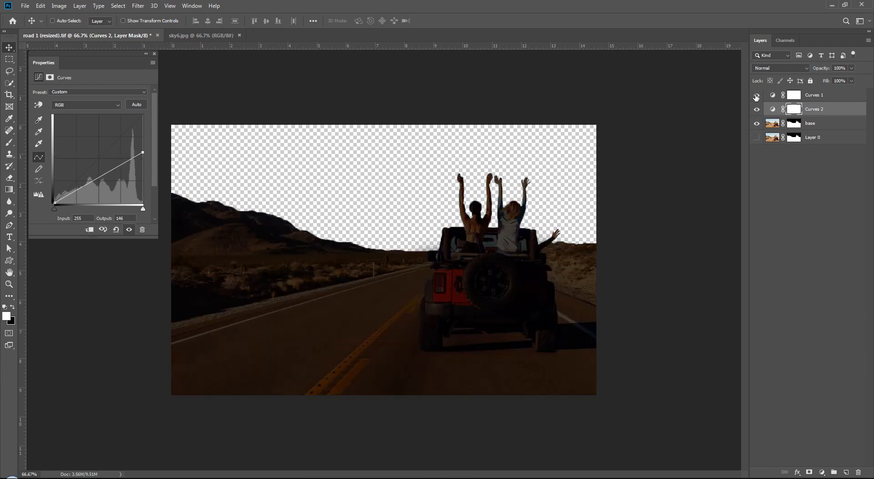
pyautogui.click(153, 54)
pyautogui.click(834, 245)
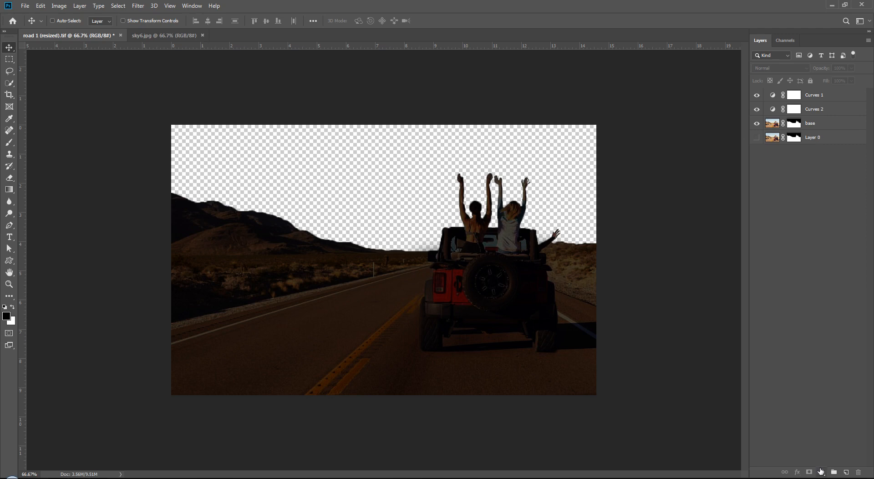
# Add a Solid Color fill layer above Curves 1 with the colour 3e5e83
pyautogui.click(821, 472)
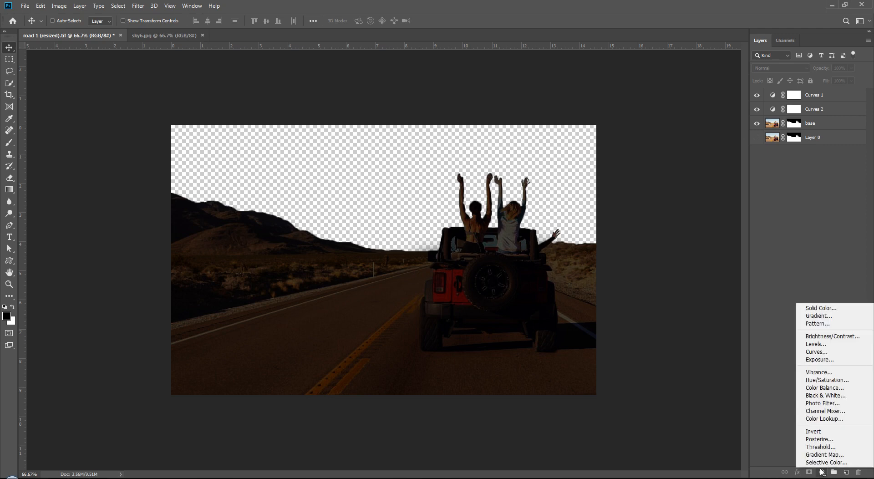
pyautogui.click(826, 309)
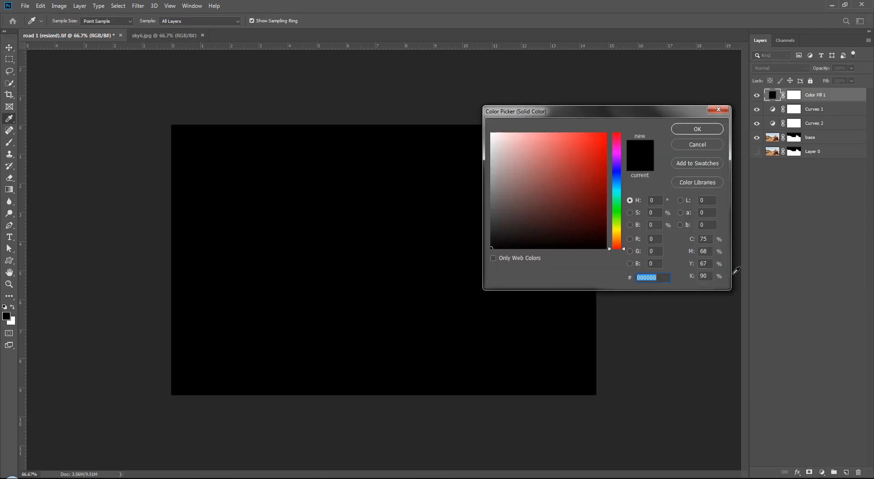
pyautogui.moveTo(626, 115); pyautogui.dragTo(397, 131)
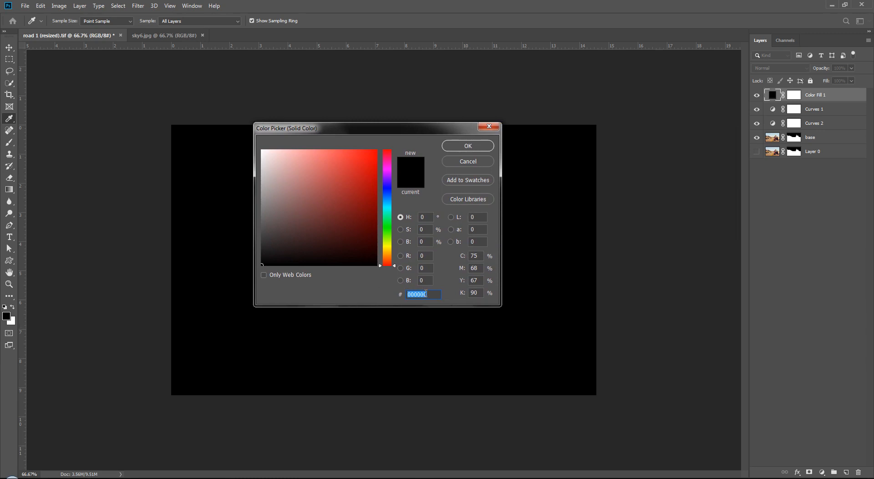
pyautogui.write('3e')
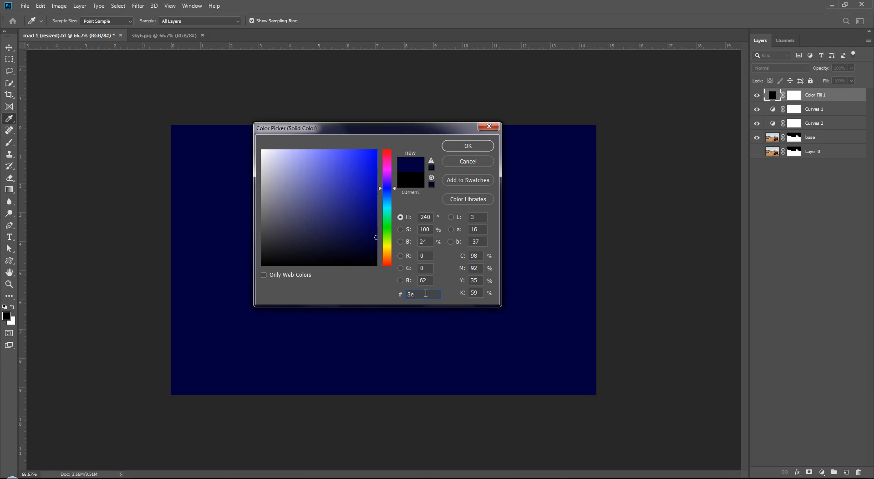
pyautogui.write('5')
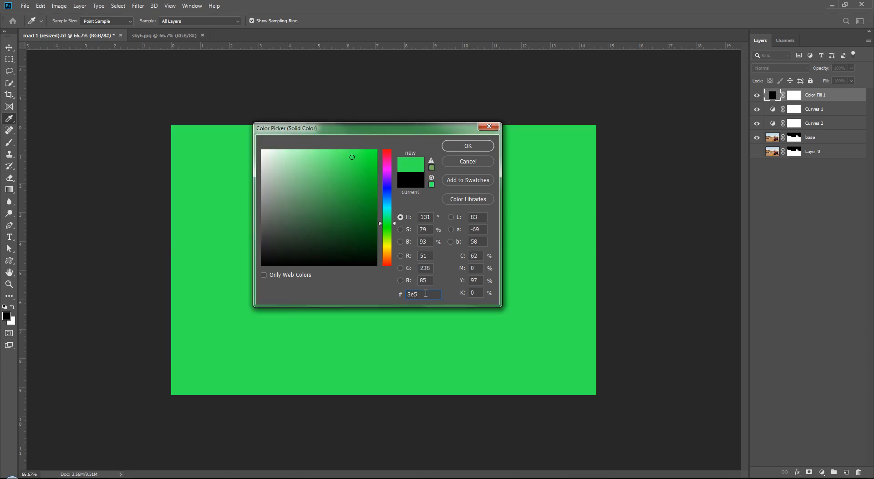
pyautogui.write('e')
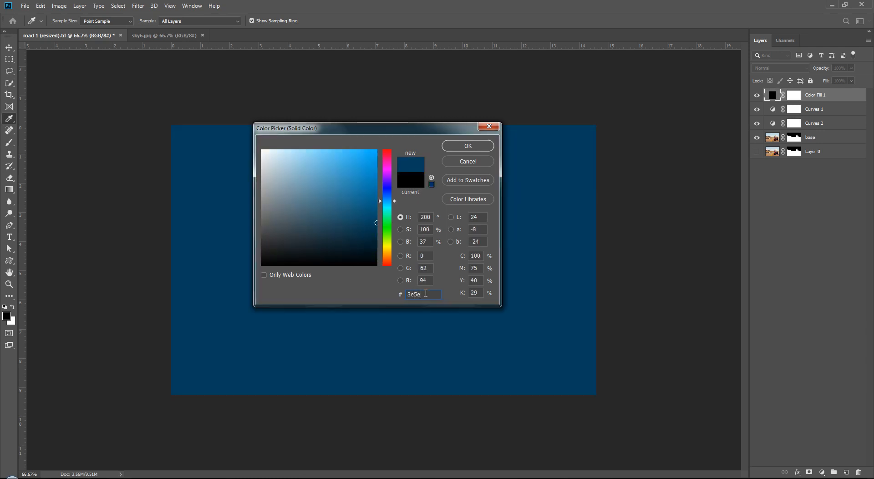
pyautogui.write('83')
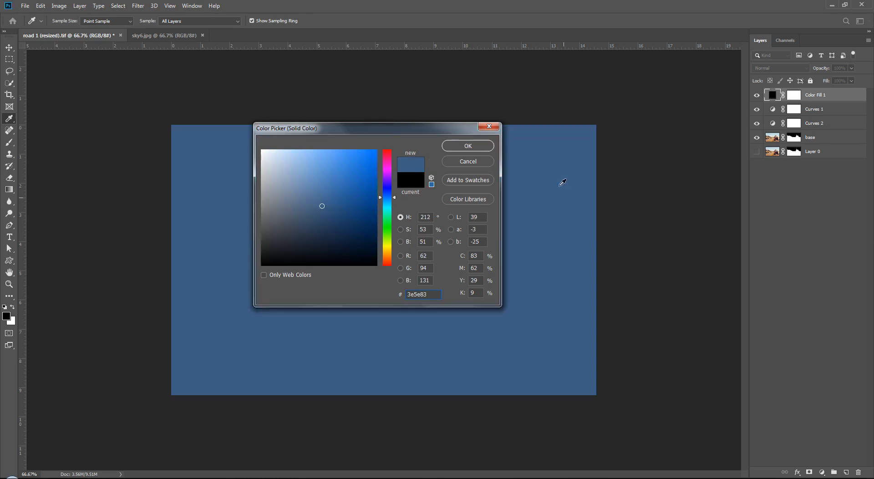
pyautogui.click(476, 144)
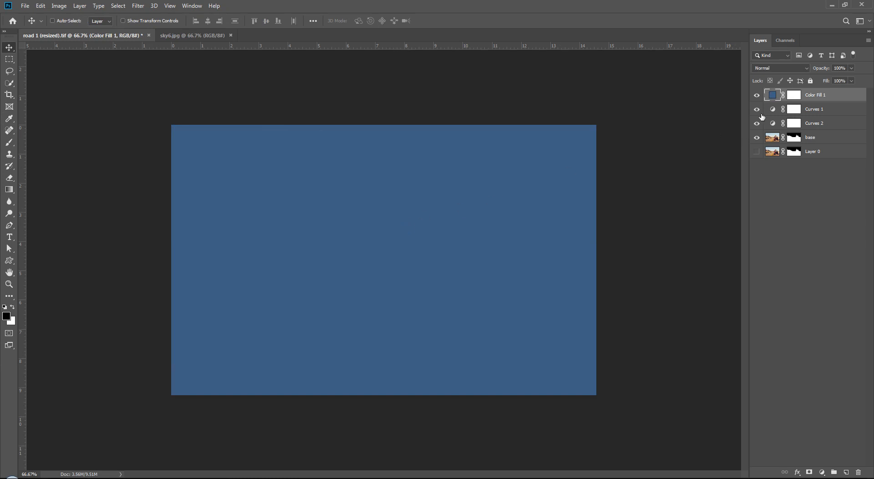
# Set the blue fill layer's blend mode to Multiply
pyautogui.click(795, 73)
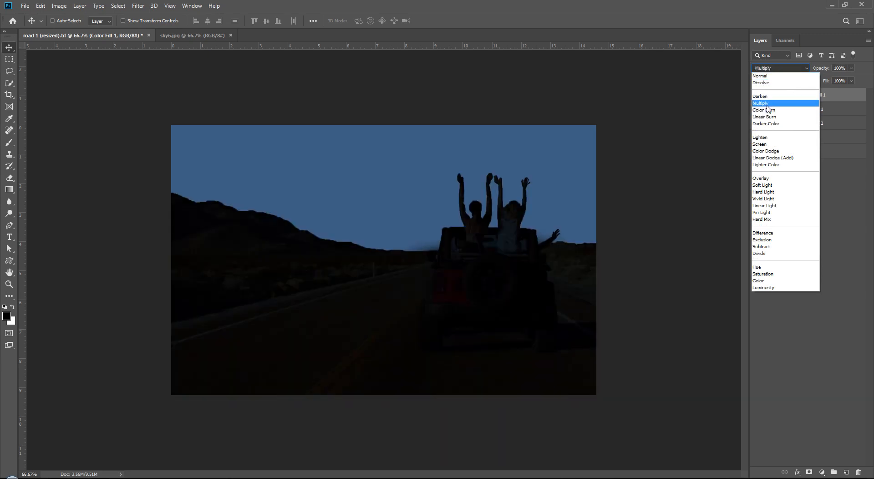
pyautogui.click(767, 106)
pyautogui.click(779, 222)
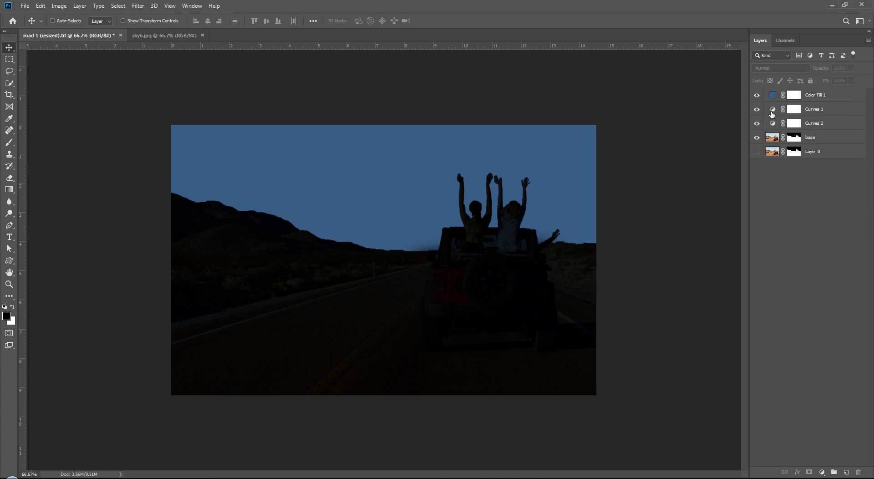
# Lighten the Curves 1 adjustment by moving its middle curve point to input 130, output 100
pyautogui.doubleClick(772, 123)
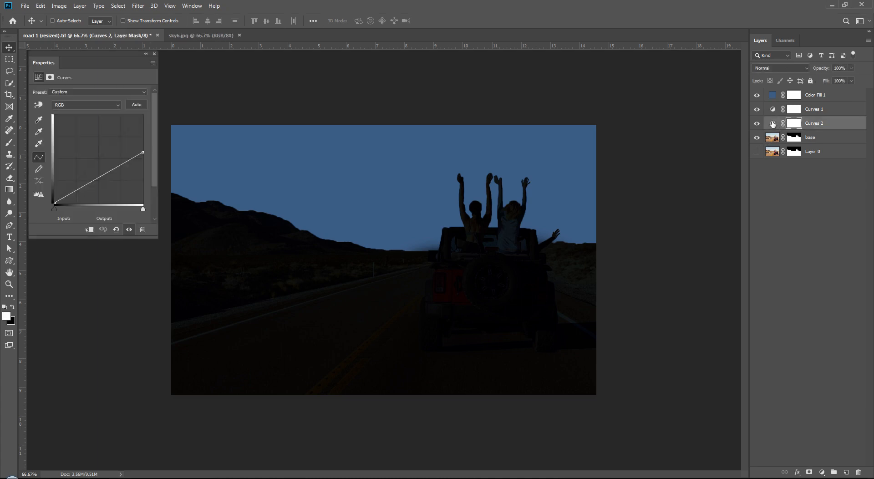
pyautogui.click(154, 54)
pyautogui.doubleClick(772, 109)
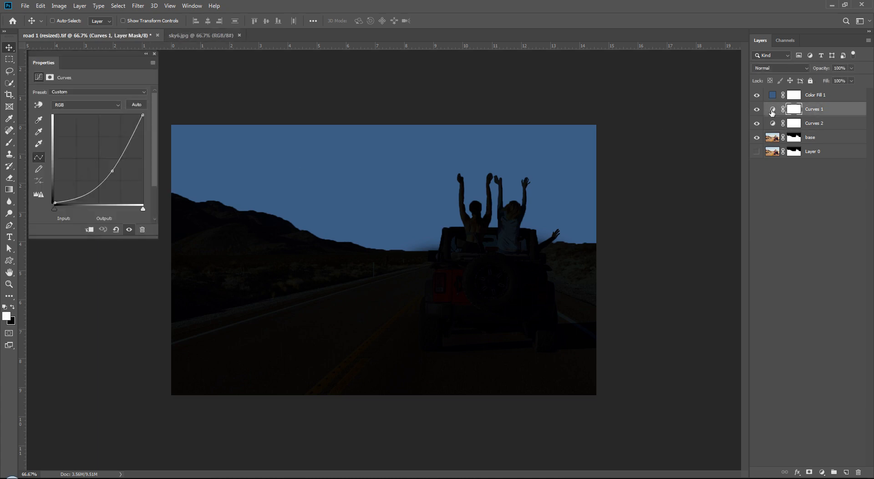
pyautogui.moveTo(112, 171); pyautogui.dragTo(96, 171)
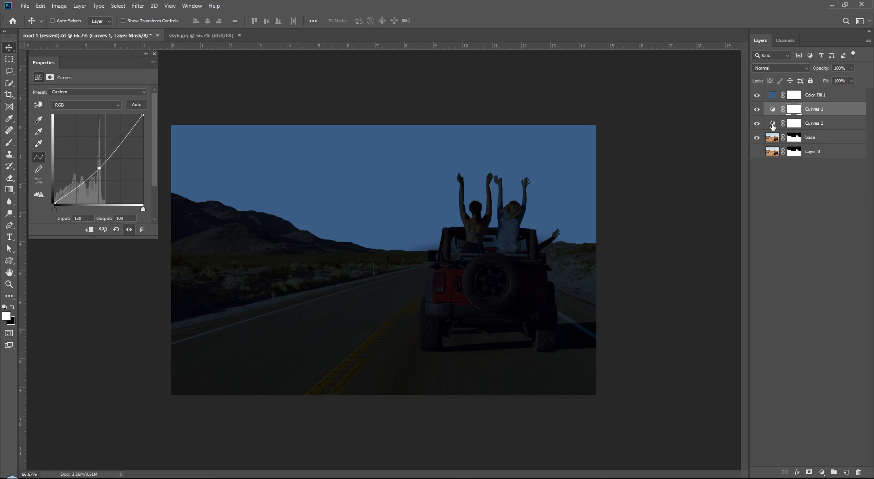
# Darken the Curves 2 adjustment by lowering its white point to about output 112
pyautogui.click(774, 126)
pyautogui.moveTo(143, 152); pyautogui.dragTo(142, 163)
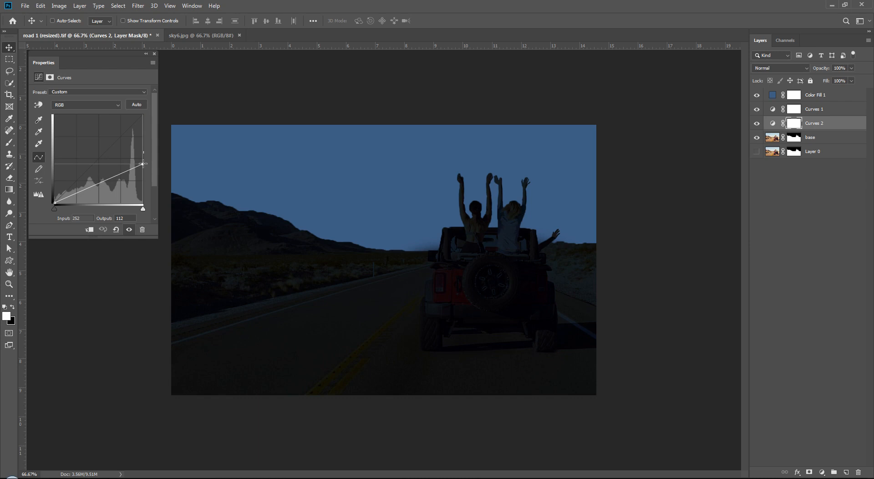
pyautogui.click(154, 54)
pyautogui.click(782, 326)
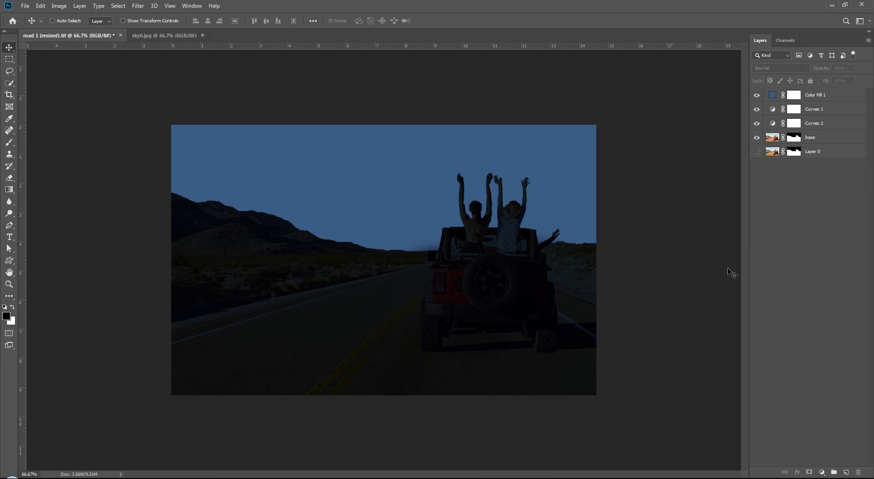
# Copy the entire sky6.jpg image and paste it into the road document as a layer above Color Fill 1
pyautogui.hotkey('ctrl', 'Tab')
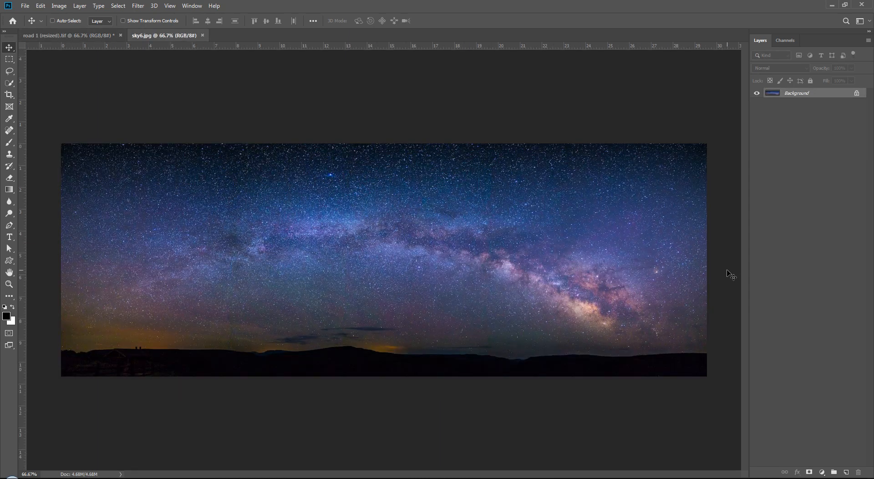
pyautogui.press('ctrl')
pyautogui.press('ctrl')
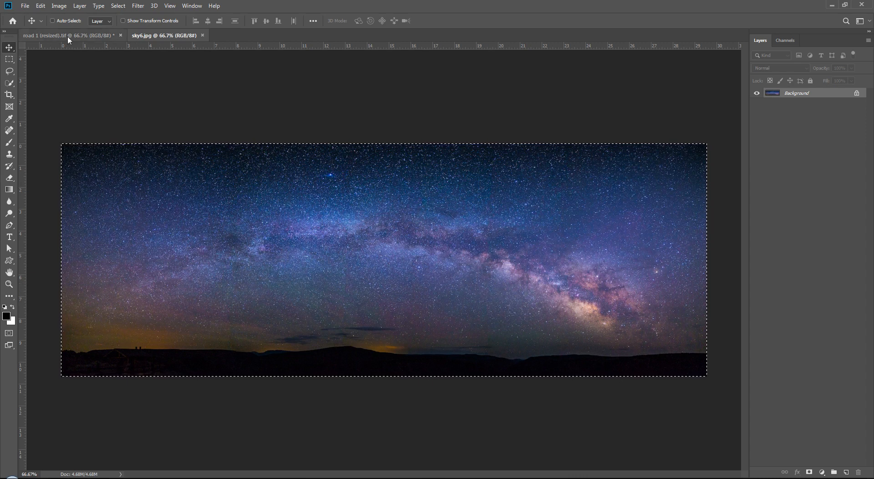
pyautogui.moveTo(461, 200); pyautogui.dragTo(336, 467)
pyautogui.hotkey('ctrl', 'z')
# Move the sky image down to the photo's lower edge and compare the photo with the layers above base hidden and shown
pyautogui.moveTo(429, 254); pyautogui.dragTo(444, 389)
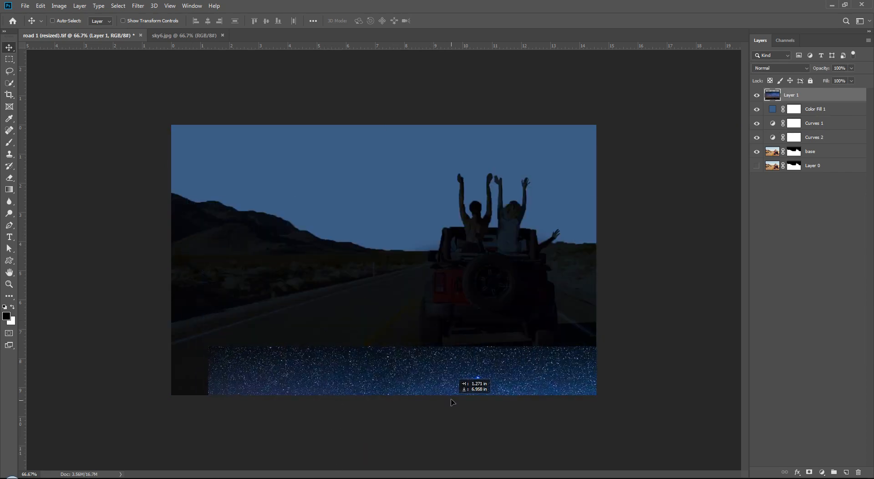
pyautogui.moveTo(524, 367); pyautogui.dragTo(520, 383)
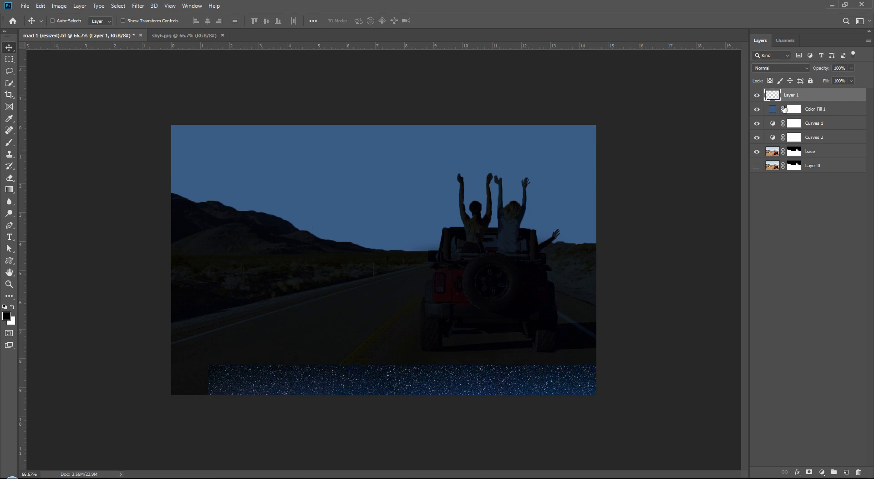
pyautogui.moveTo(757, 95); pyautogui.dragTo(758, 143)
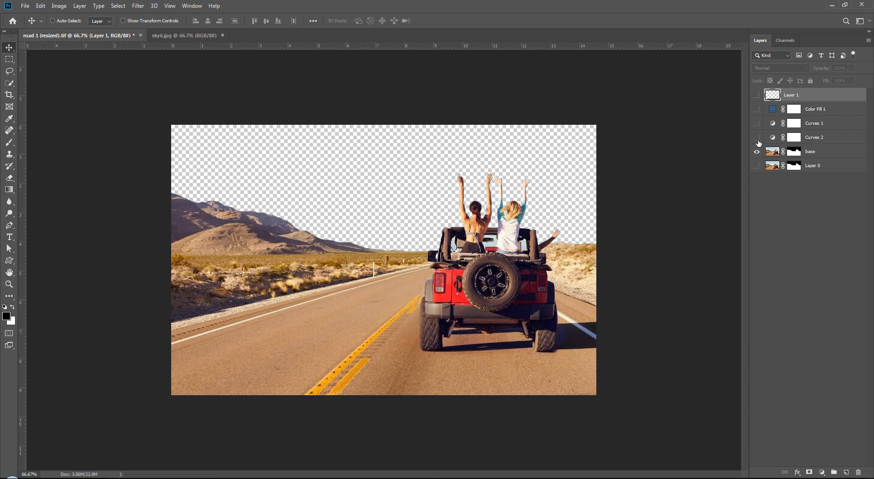
pyautogui.moveTo(757, 144); pyautogui.dragTo(752, 88)
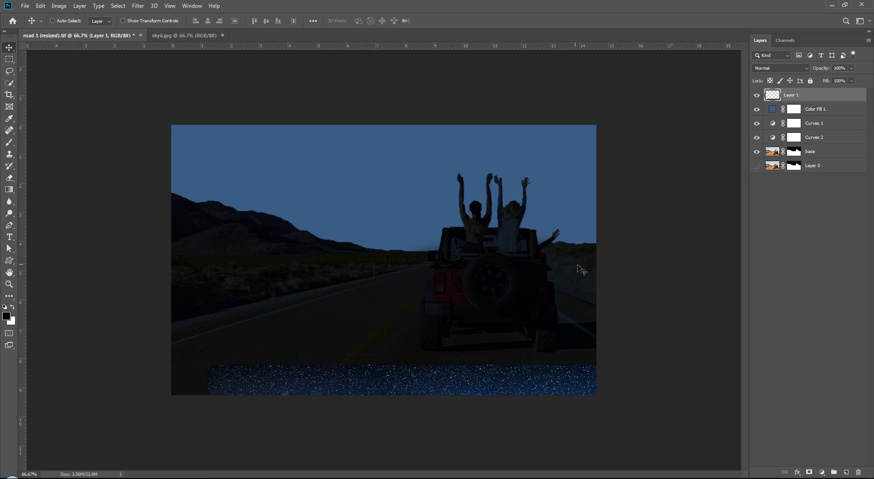
# Move the sky image back up, flip it horizontally and position it across the full width of the photo
pyautogui.moveTo(433, 376); pyautogui.dragTo(100, 119)
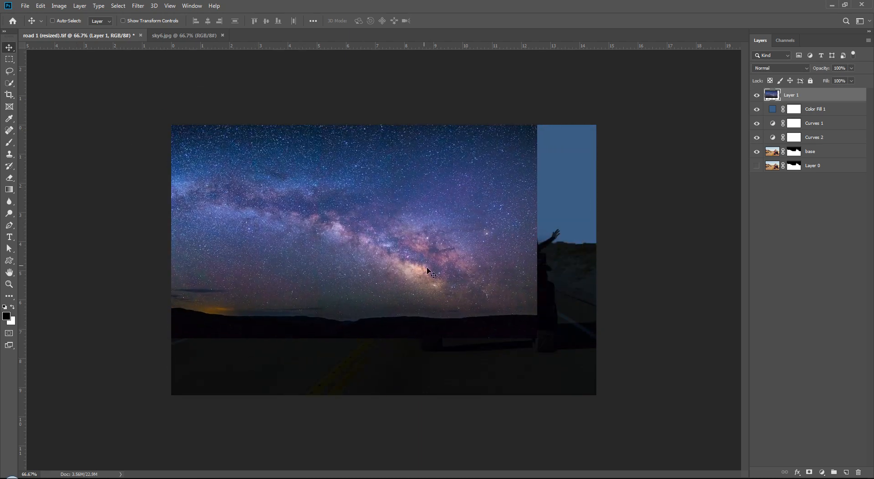
pyautogui.moveTo(295, 180); pyautogui.dragTo(399, 233)
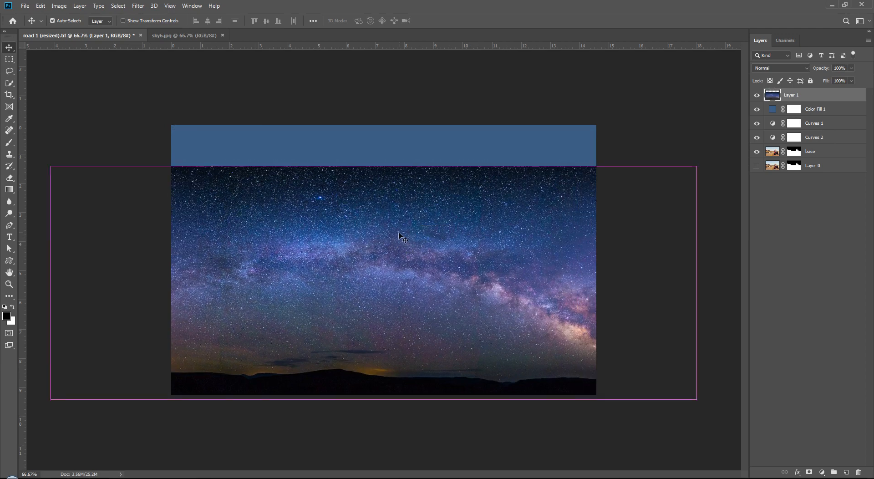
pyautogui.hotkey('ctrl', 't')
pyautogui.moveTo(416, 233); pyautogui.dragTo(427, 185)
pyautogui.rightClick(427, 186)
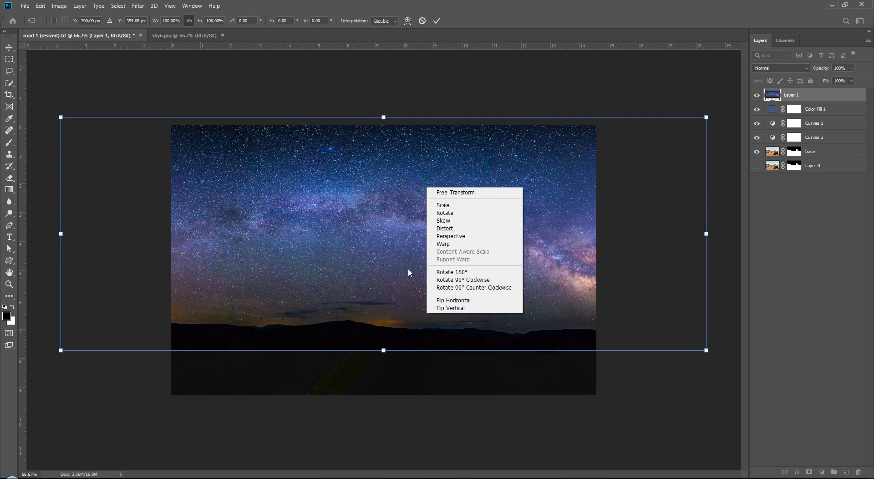
pyautogui.click(457, 302)
pyautogui.moveTo(402, 229); pyautogui.dragTo(489, 261)
pyautogui.press('Return')
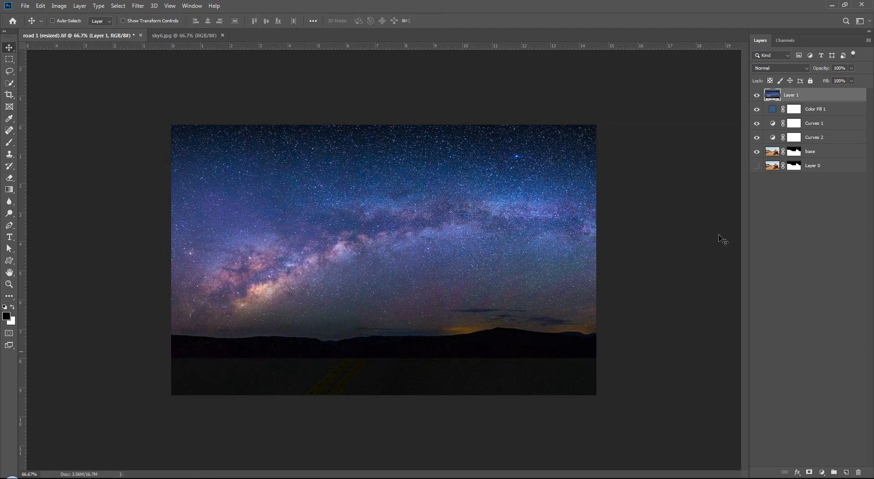
pyautogui.click(818, 220)
pyautogui.click(801, 160)
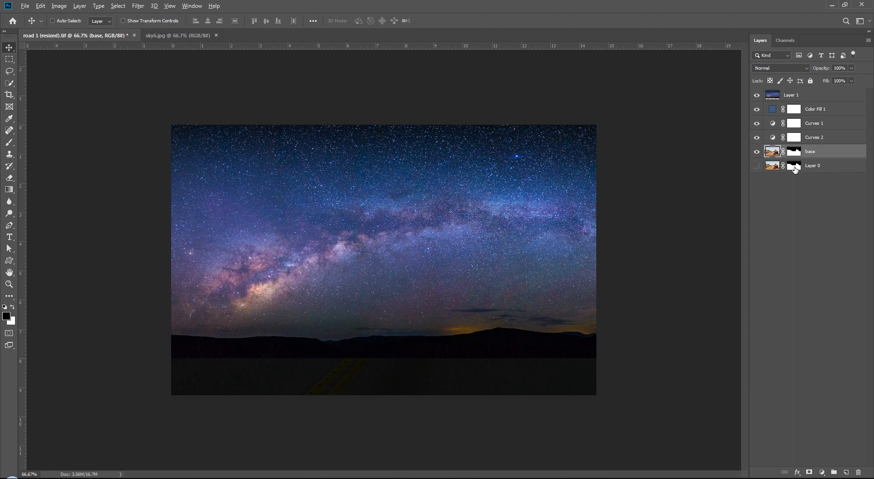
pyautogui.moveTo(791, 168); pyautogui.dragTo(787, 97)
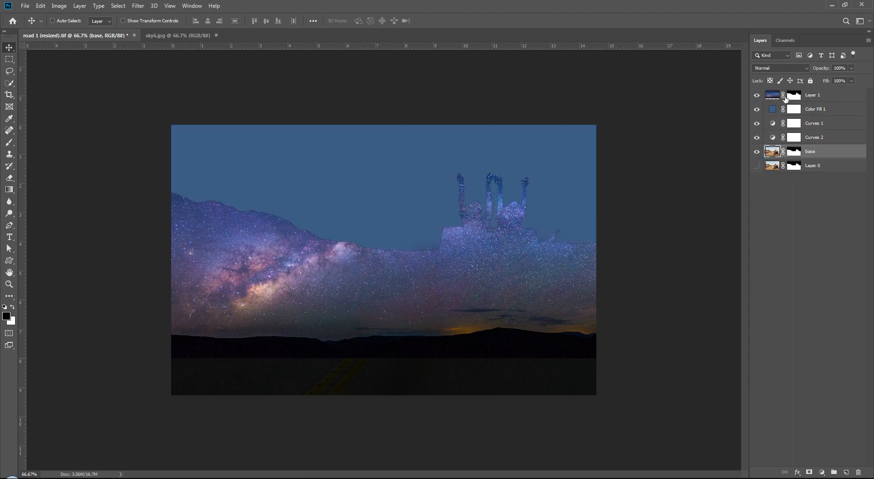
pyautogui.hotkey('ctrl', 'z')
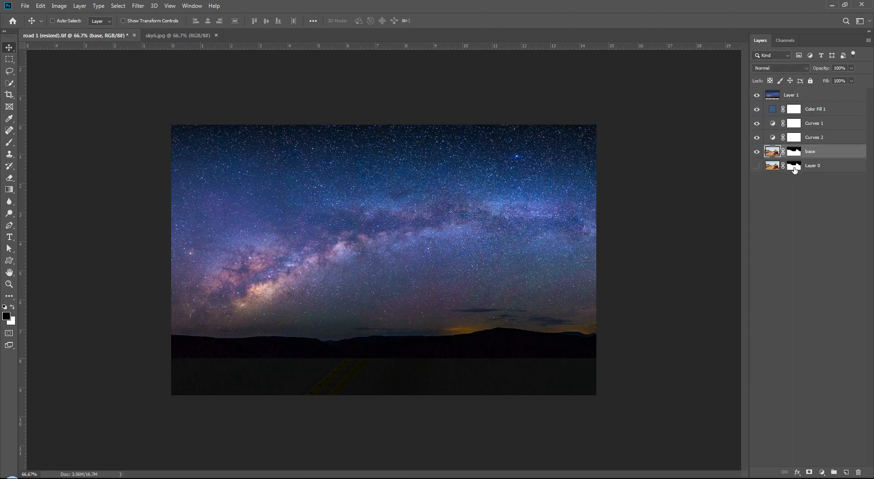
# Copy Layer 0's mask onto the sky layer and invert it to confine the stars to the sky area
pyautogui.moveTo(794, 166); pyautogui.dragTo(790, 95)
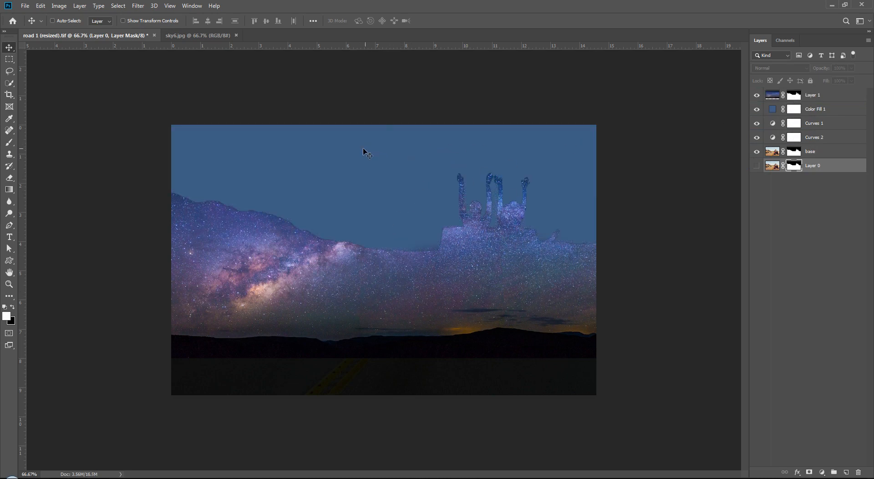
pyautogui.click(793, 96)
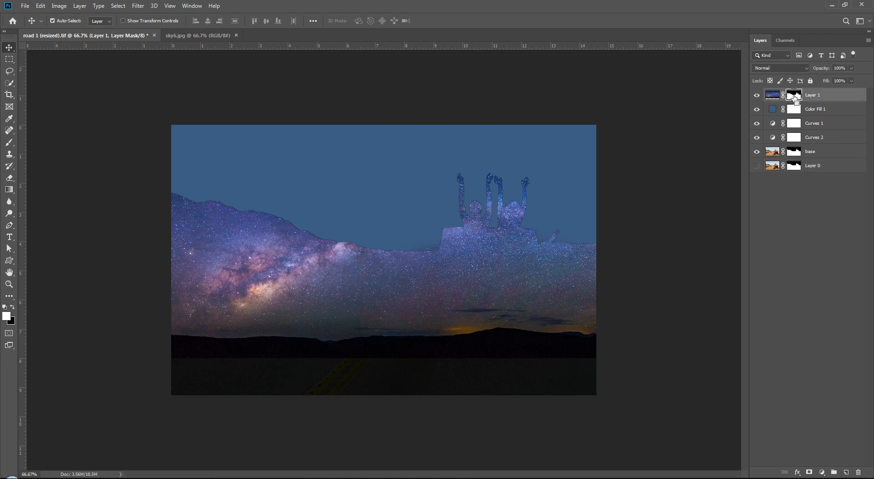
pyautogui.hotkey('ctrl', 'i')
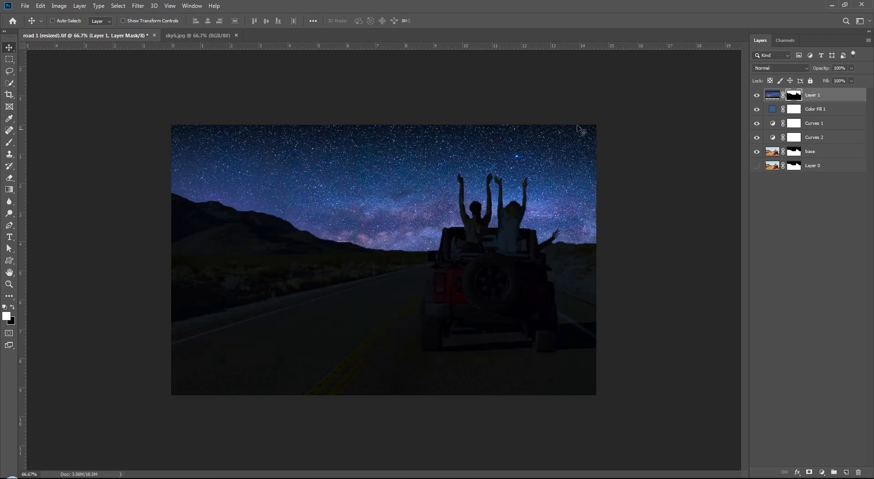
# Unlink the sky image from its mask and shift the image up and left so the Milky Way sits above the mountains
pyautogui.click(773, 95)
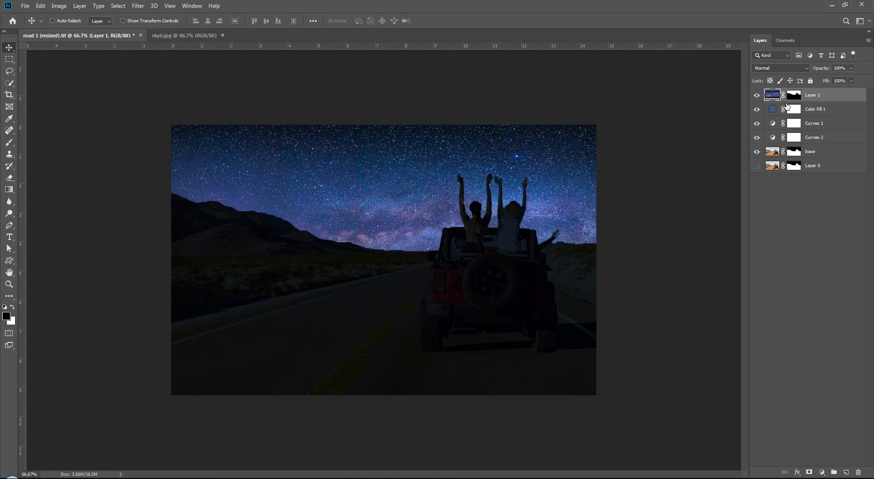
pyautogui.moveTo(387, 186); pyautogui.dragTo(356, 138)
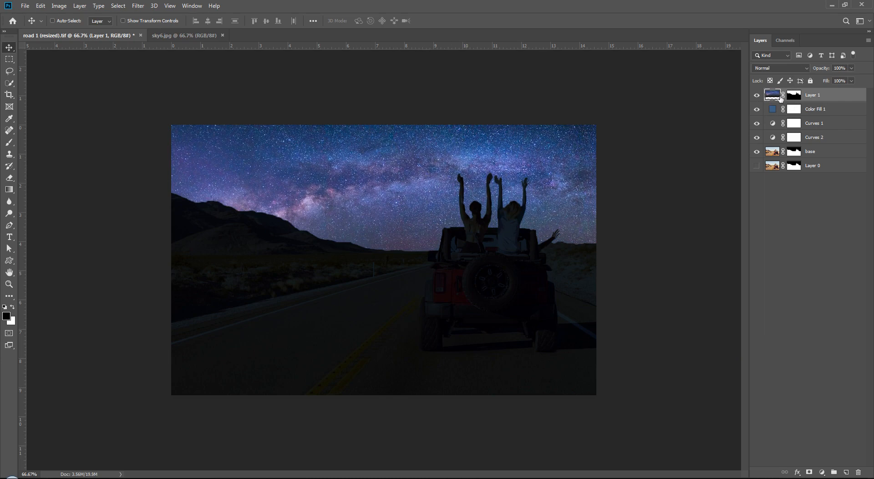
pyautogui.moveTo(358, 181); pyautogui.dragTo(339, 175)
pyautogui.click(783, 95)
pyautogui.moveTo(318, 157); pyautogui.dragTo(318, 142)
# Rotate the sky image slightly clockwise with Free Transform and shift it left over the photo
pyautogui.hotkey('ctrl', 't')
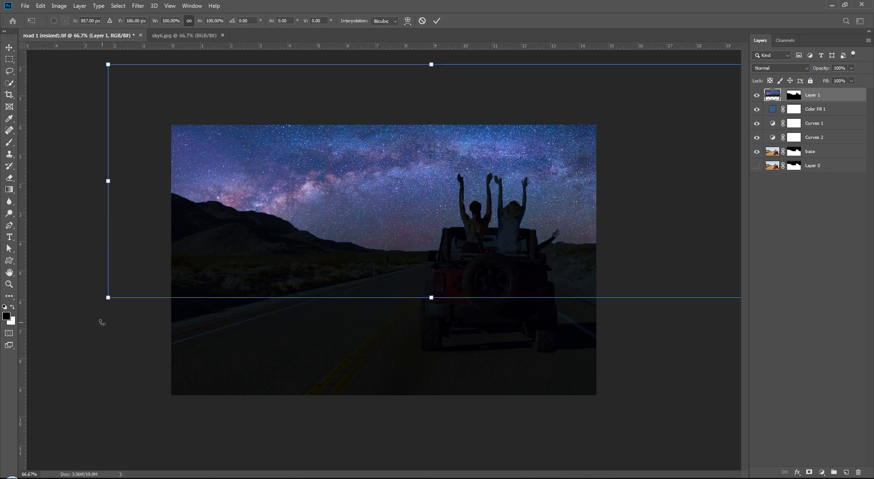
pyautogui.moveTo(94, 302); pyautogui.dragTo(64, 253)
pyautogui.moveTo(493, 177); pyautogui.dragTo(463, 183)
pyautogui.press('Return')
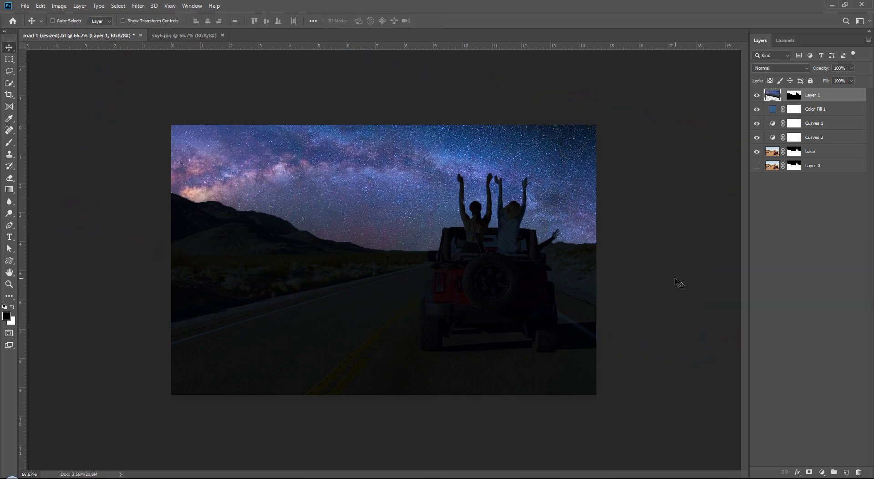
# Group the layers from Color Fill 1 down to base and name the group "road"
pyautogui.click(802, 260)
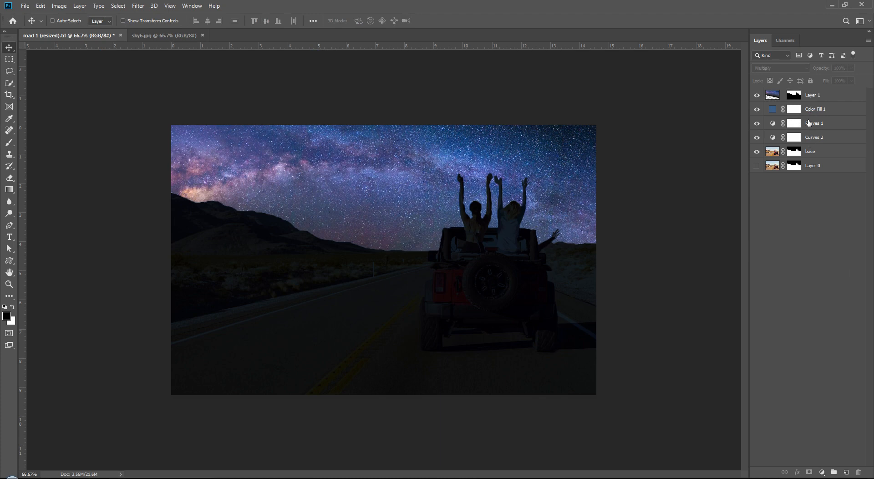
pyautogui.click(809, 109)
pyautogui.keyDown('shift'); pyautogui.click(809, 154); pyautogui.keyUp('shift')
pyautogui.hotkey('ctrl', 'g')
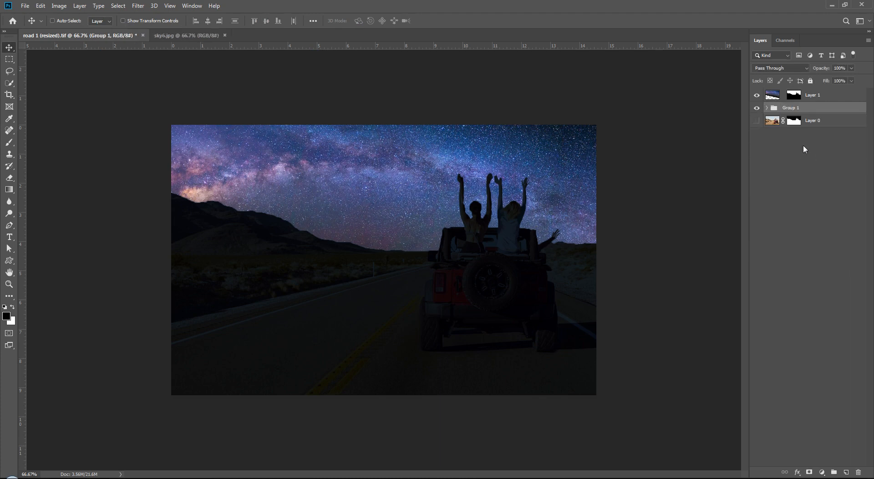
pyautogui.doubleClick(790, 108)
pyautogui.write('road')
pyautogui.press('Return')
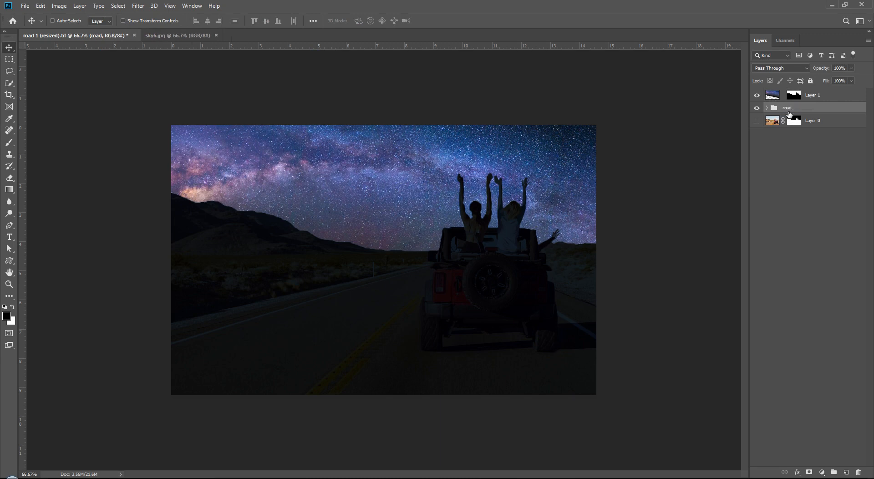
# Put the starry sky layer in its own group named "sky" and collapse the group
pyautogui.click(828, 99)
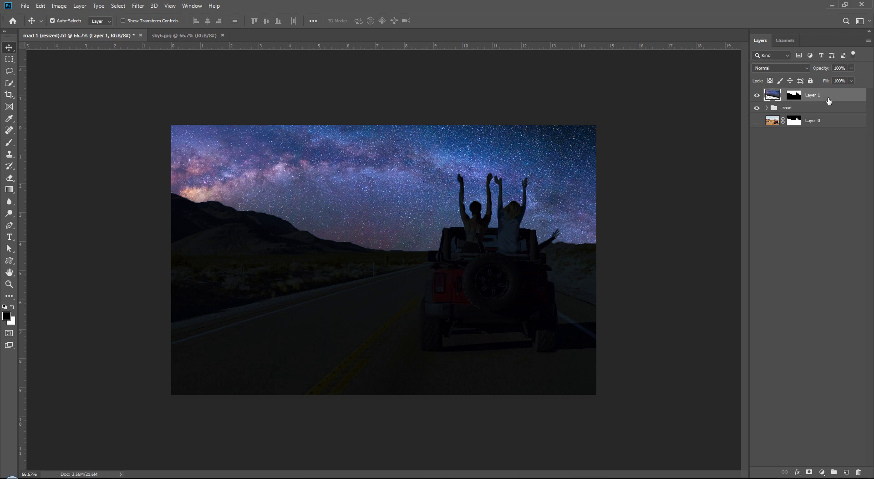
pyautogui.hotkey('ctrl', 'g')
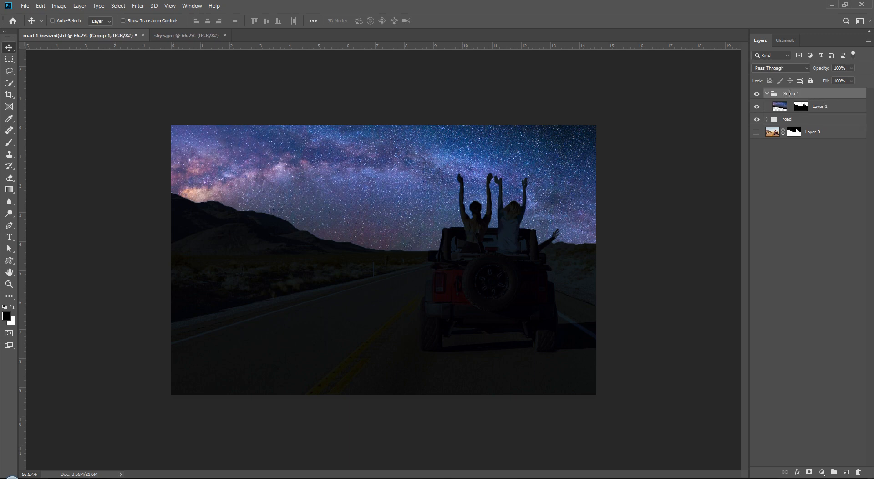
pyautogui.doubleClick(790, 93)
pyautogui.write('sky')
pyautogui.press('Return')
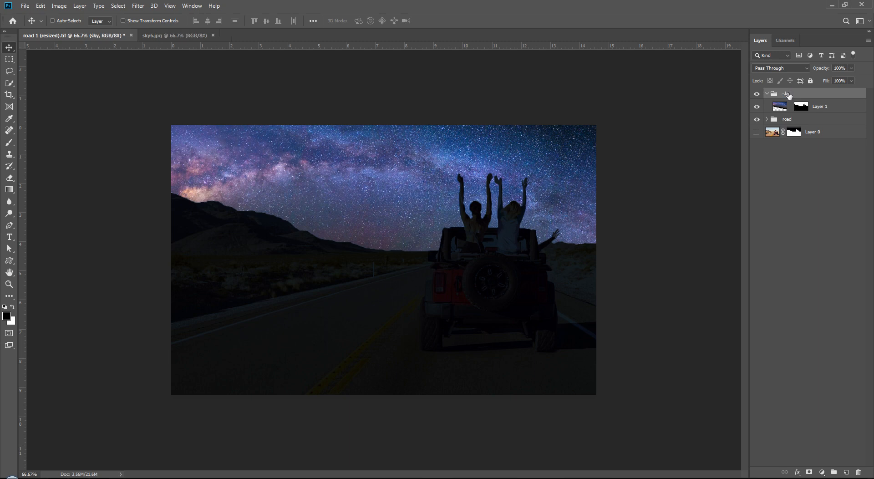
pyautogui.click(767, 160)
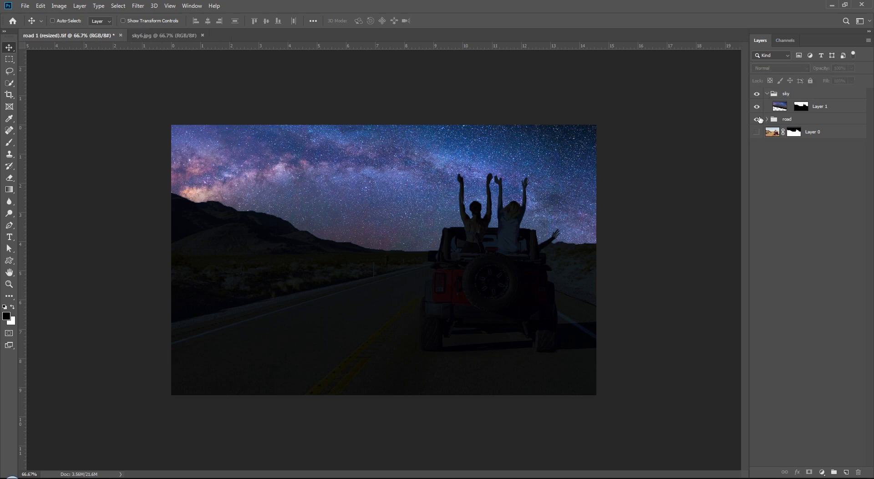
pyautogui.click(766, 94)
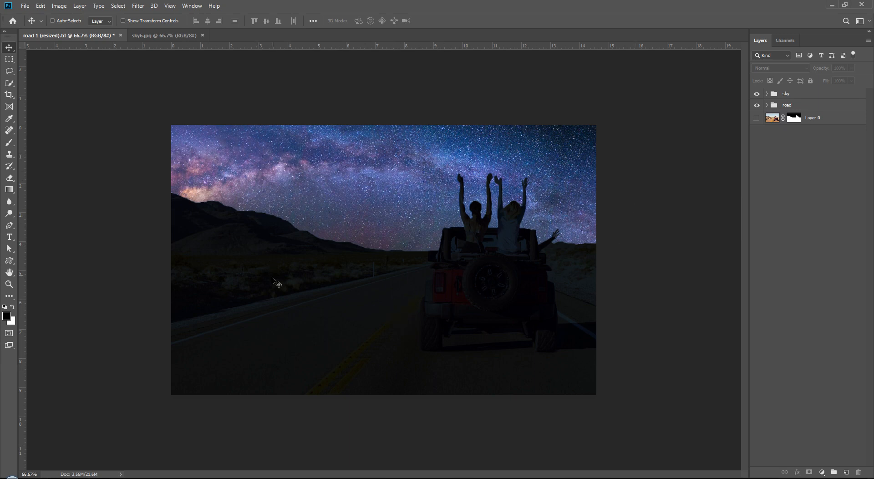
# Add a Curves adjustment layer directly above Layer 1 inside the sky group
pyautogui.click(784, 97)
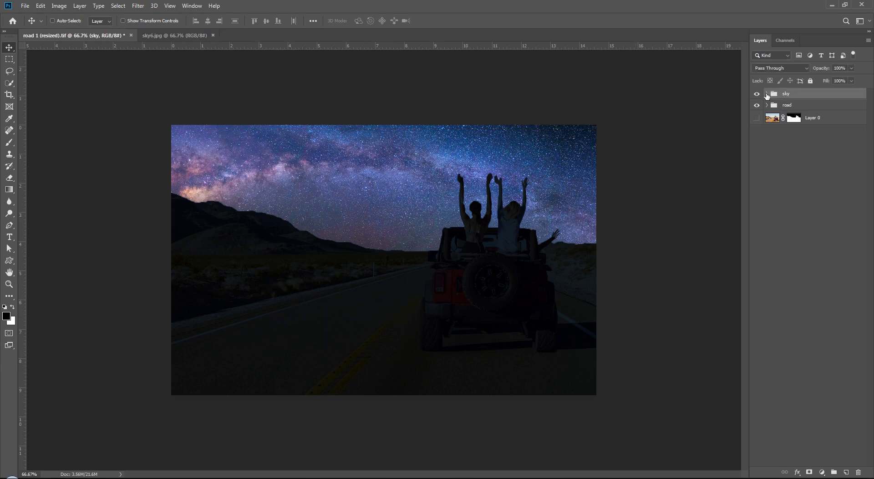
pyautogui.click(766, 93)
pyautogui.click(810, 107)
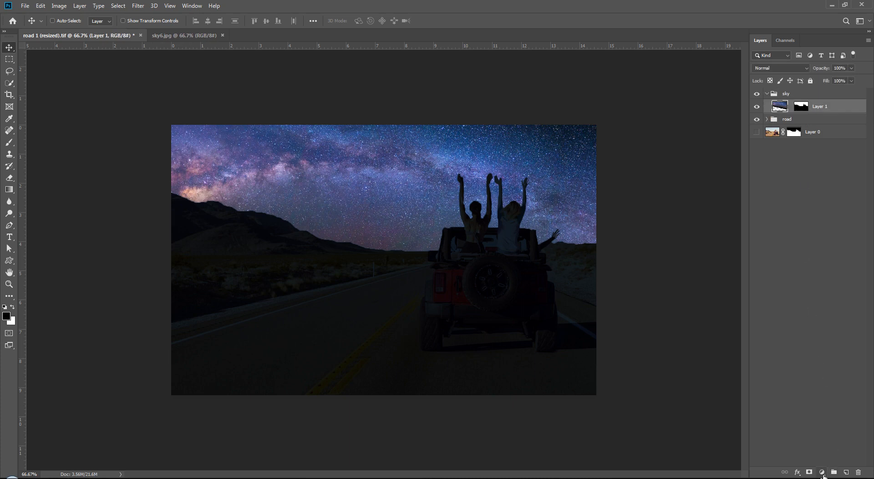
pyautogui.click(821, 472)
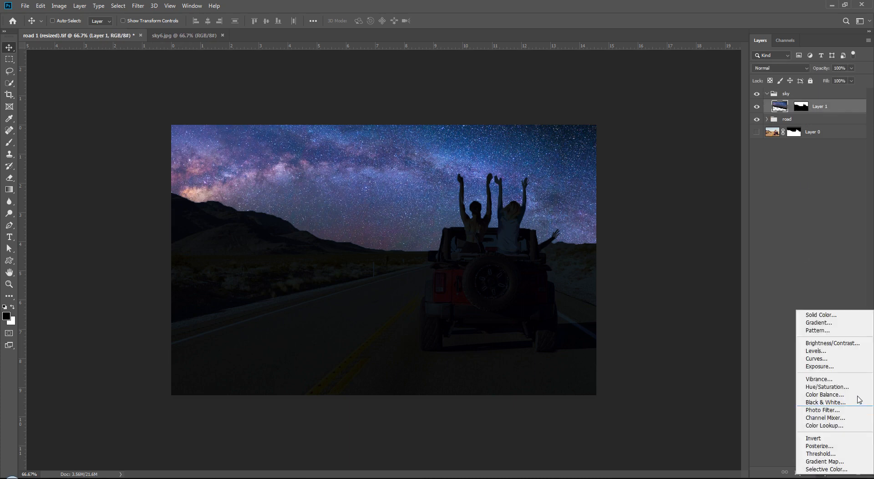
pyautogui.click(825, 359)
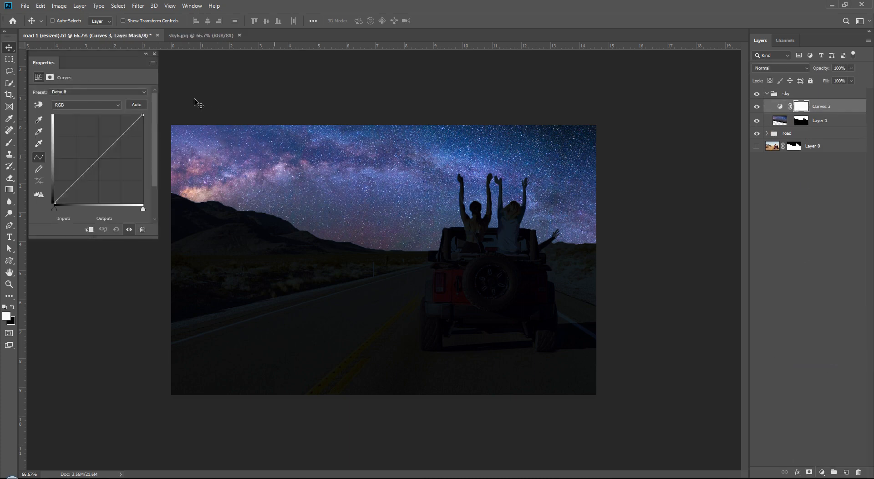
# Clip the sky group's Curves adjustment to Layer 1 and darken it by setting the white point to input 253, output 126
pyautogui.moveTo(143, 115); pyautogui.dragTo(143, 138)
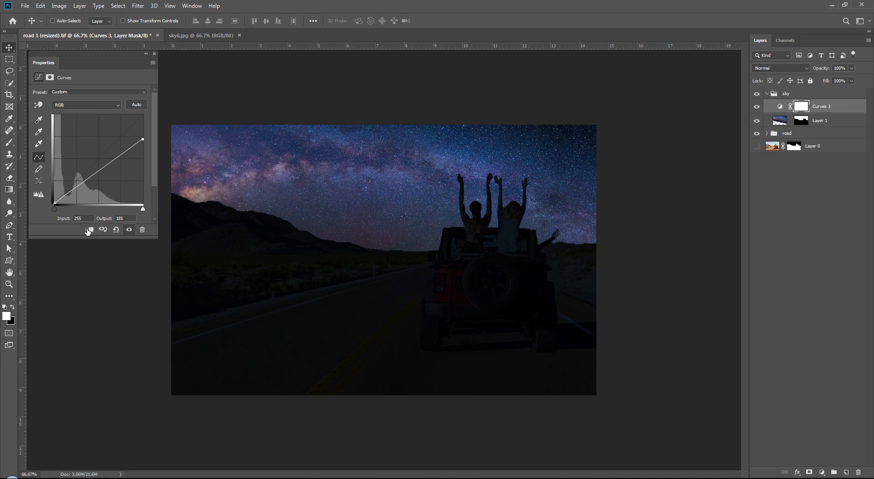
pyautogui.click(89, 229)
pyautogui.moveTo(142, 139); pyautogui.dragTo(143, 159)
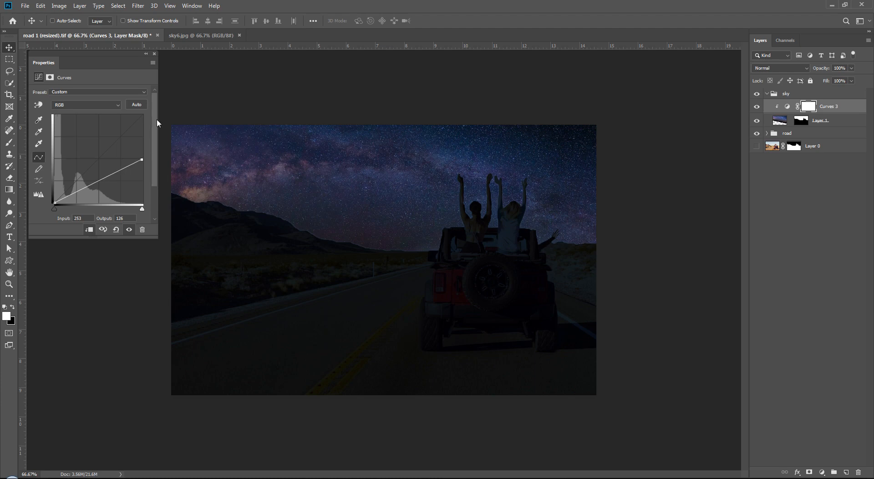
pyautogui.click(153, 54)
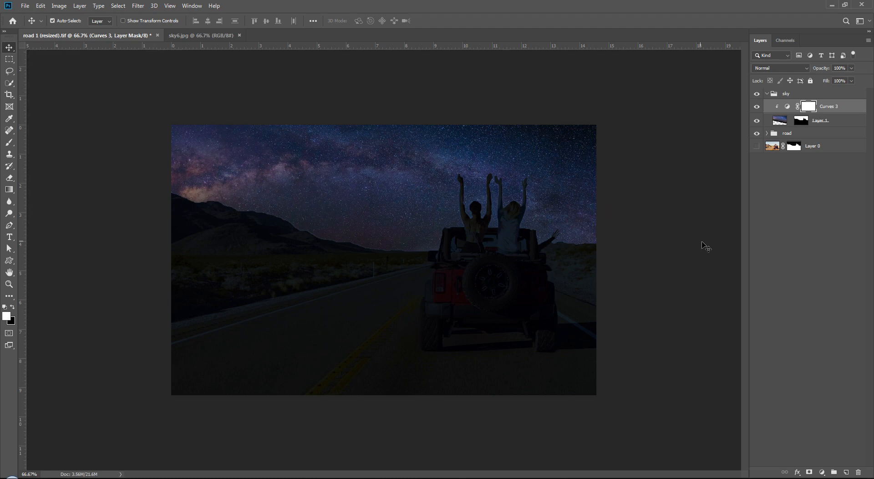
# Release the sky group's Curves adjustment from Layer 1, clip it to Layer 1 again and collapse the sky group
pyautogui.hotkey('ctrl', 'alt', 'g')
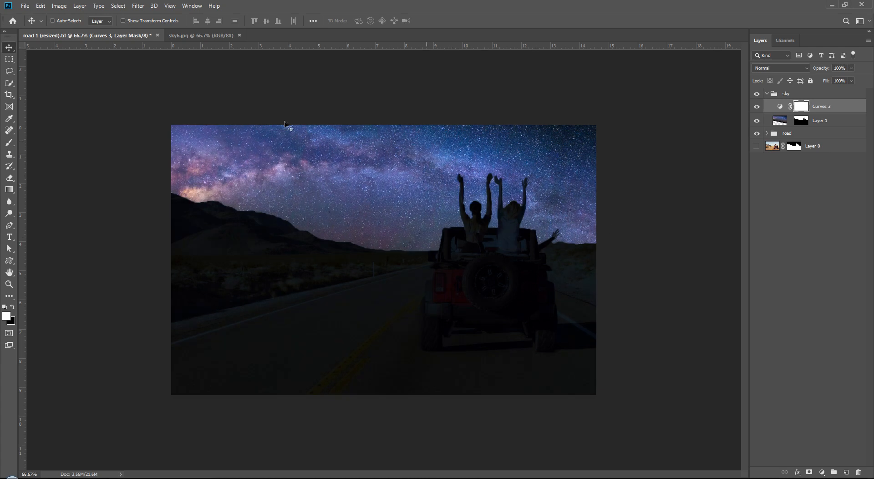
pyautogui.hotkey('ctrl', 'alt', 'g')
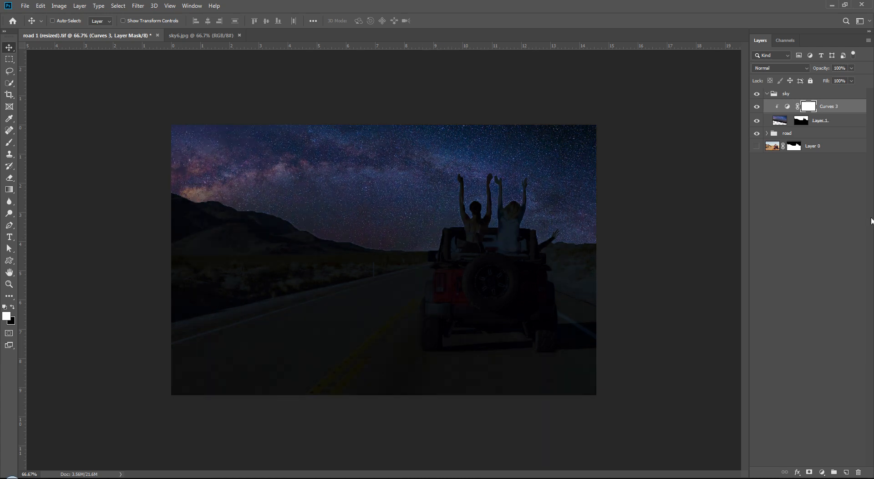
pyautogui.click(801, 234)
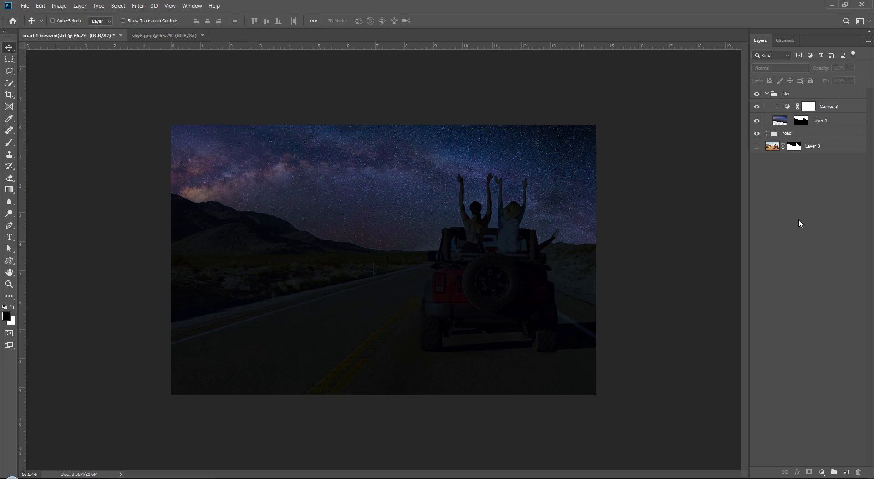
pyautogui.click(766, 94)
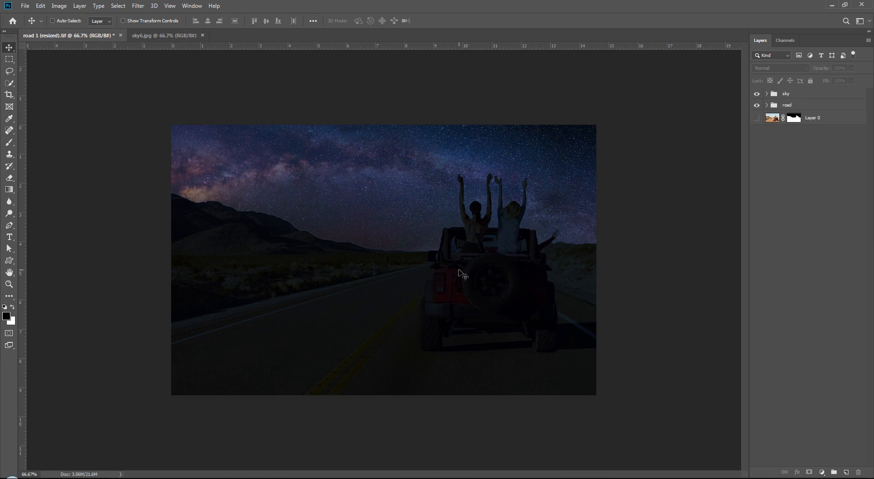
pyautogui.click(430, 195)
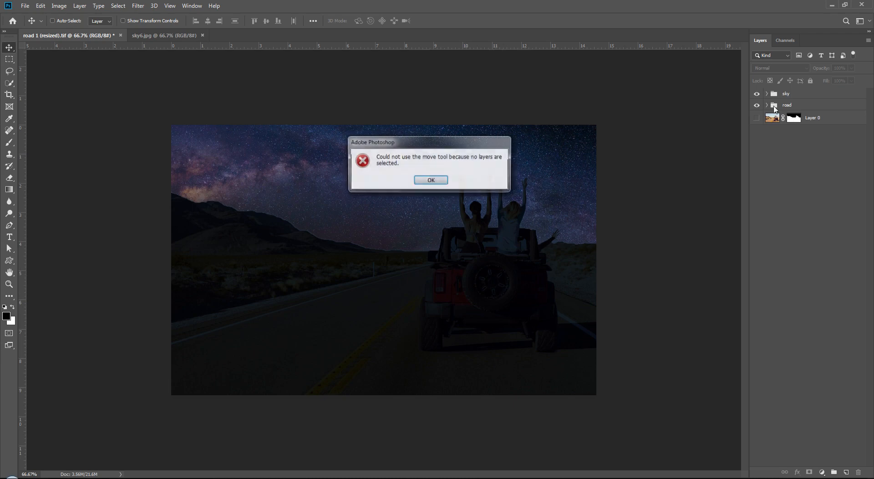
pyautogui.click(441, 181)
# Reposition the starry sky image in Layer 1 so the Milky Way sits slightly higher and stars fill the whole sky area
pyautogui.click(767, 93)
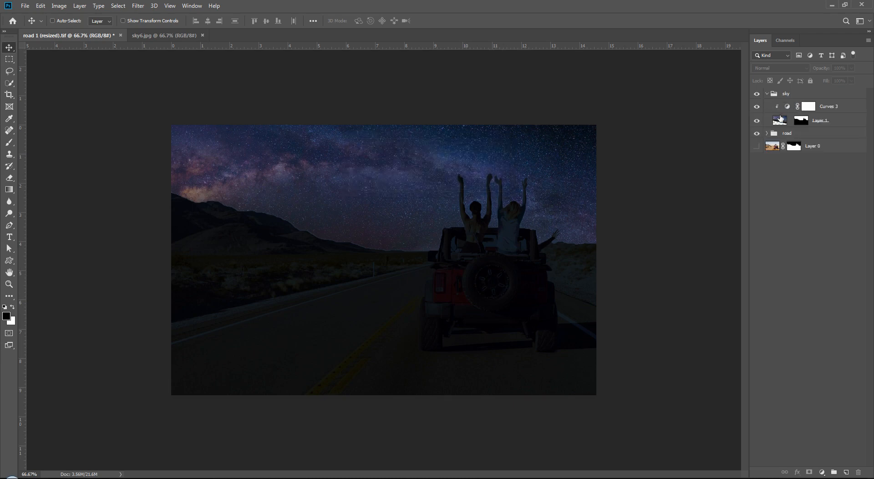
pyautogui.click(808, 106)
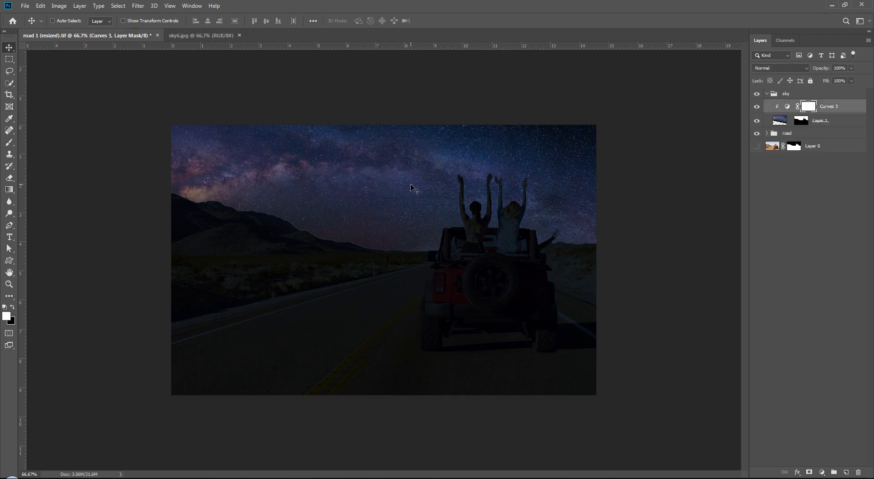
pyautogui.click(778, 121)
pyautogui.moveTo(403, 186); pyautogui.dragTo(574, 173)
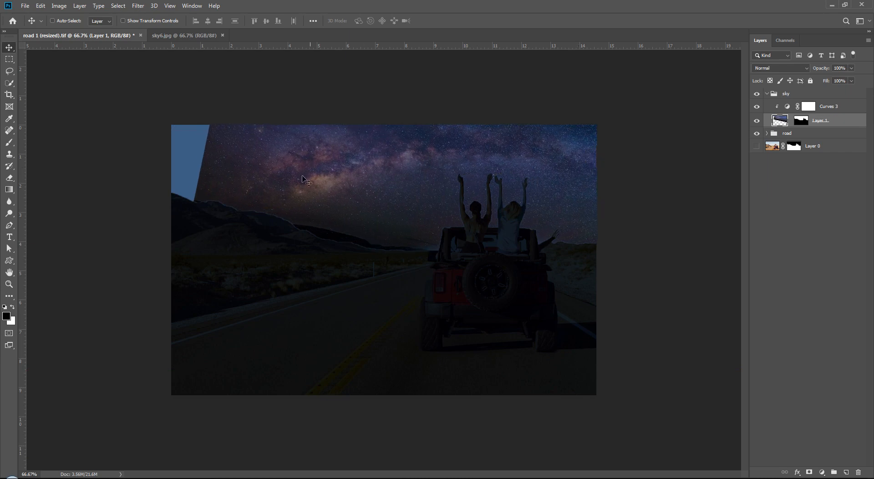
pyautogui.moveTo(474, 165); pyautogui.dragTo(305, 168)
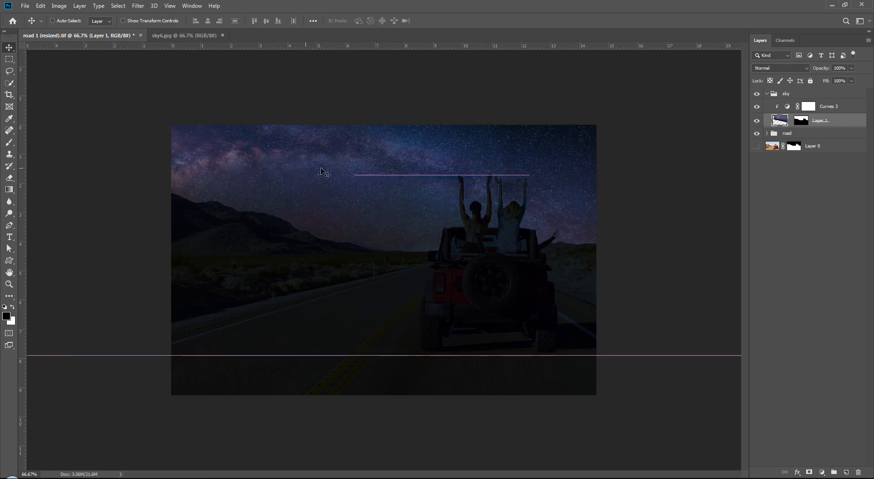
pyautogui.click(838, 219)
pyautogui.click(767, 93)
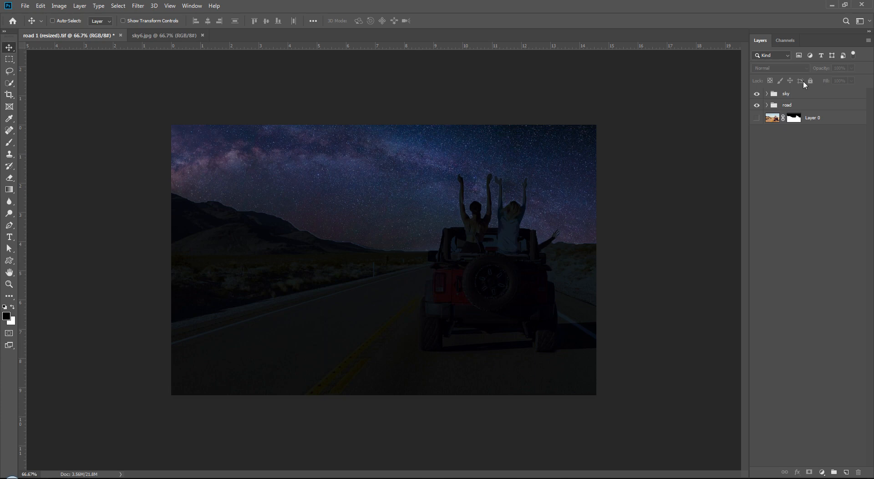
# Darken the sky group's Curves adjustment further by setting the white point to input 253, output 119, and collapse the group
pyautogui.click(766, 94)
pyautogui.doubleClick(787, 106)
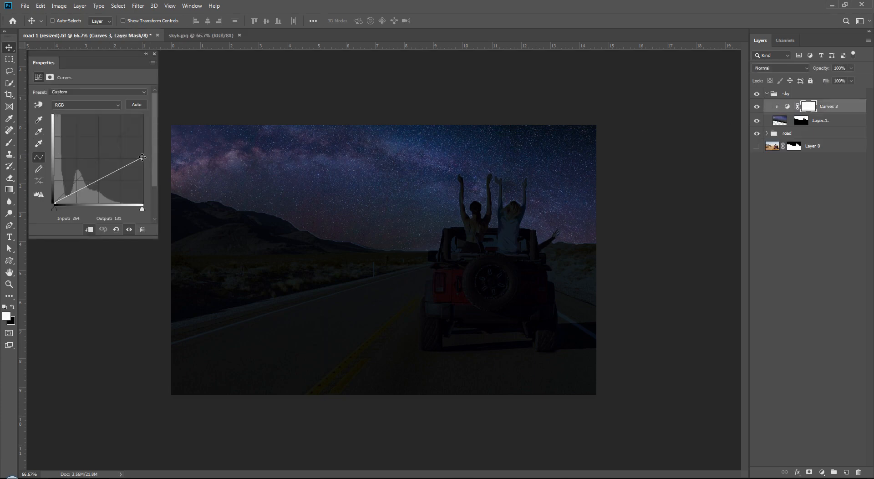
pyautogui.moveTo(142, 157); pyautogui.dragTo(142, 162)
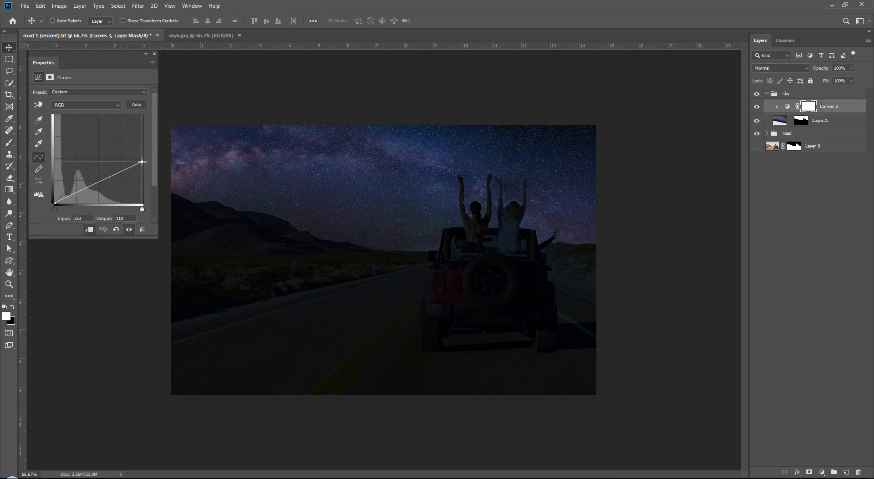
pyautogui.click(155, 54)
pyautogui.click(765, 152)
pyautogui.click(766, 93)
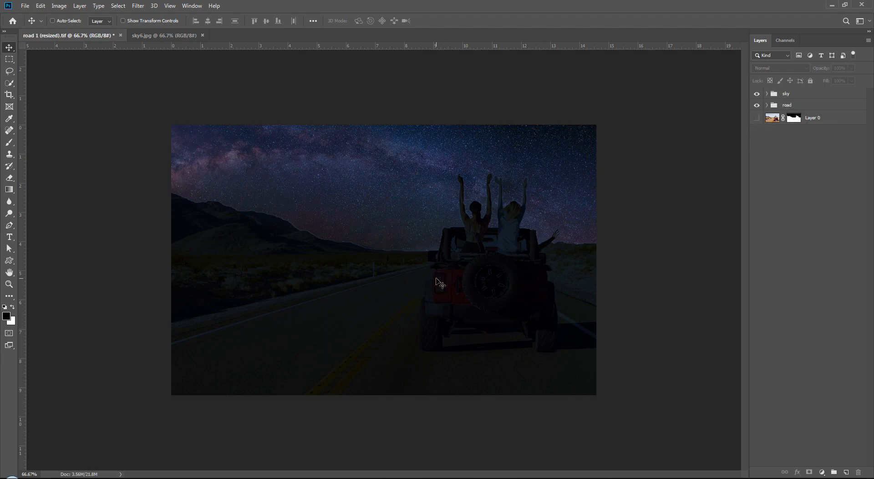
# Add a new empty layer between the sky and road groups and name it "back light"
pyautogui.click(766, 105)
pyautogui.click(767, 105)
pyautogui.click(779, 106)
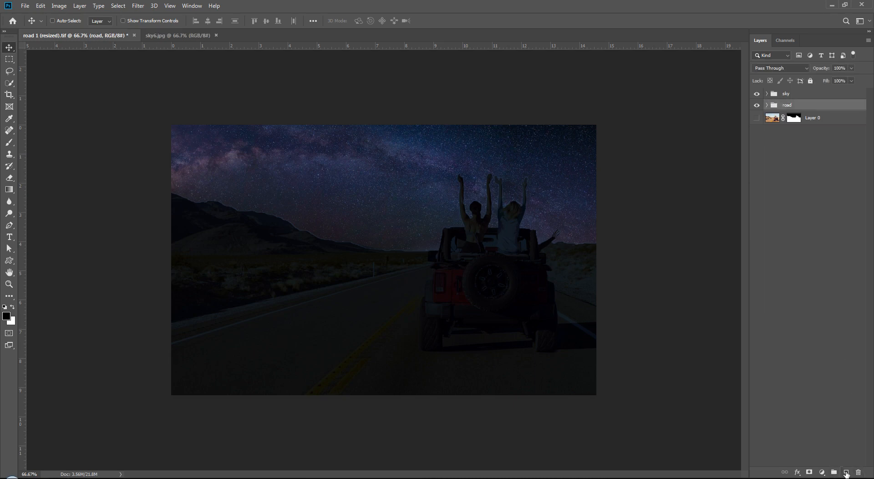
pyautogui.click(845, 472)
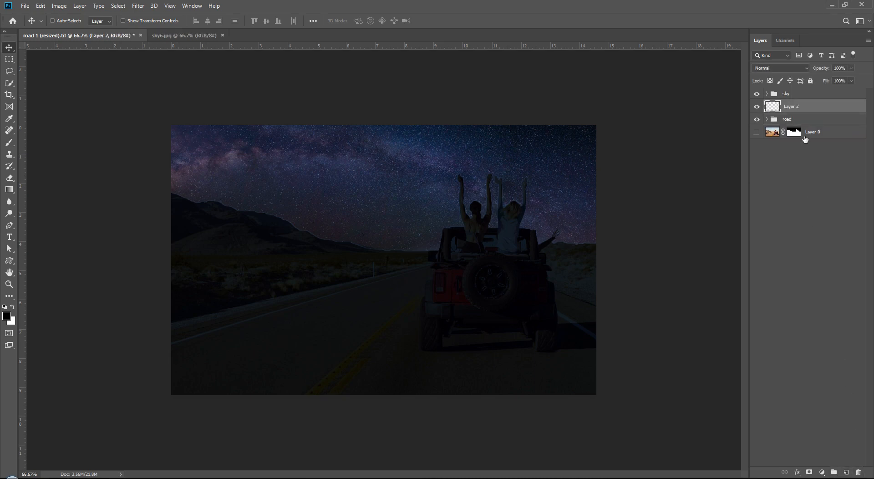
pyautogui.doubleClick(791, 106)
pyautogui.write('back light')
pyautogui.press('Return')
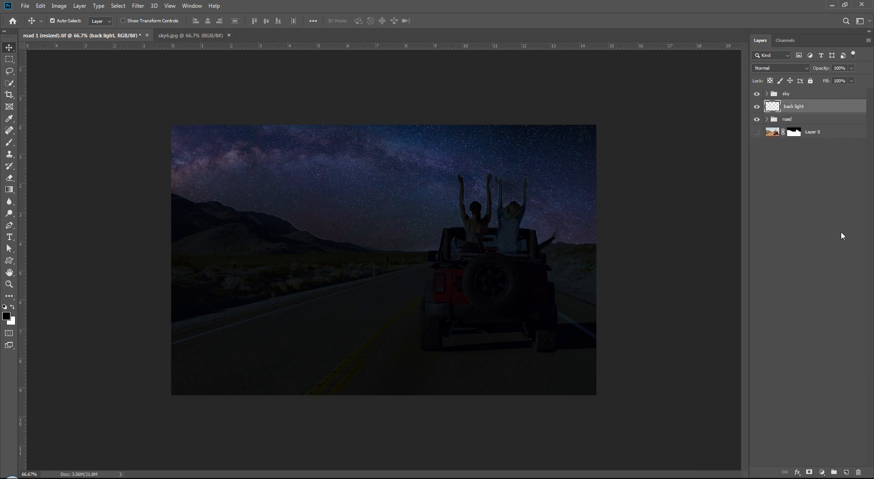
# Expand the road group and compare the jeep's outline with the base layer's mask disabled and enabled
pyautogui.hotkey('ctrl', '1')
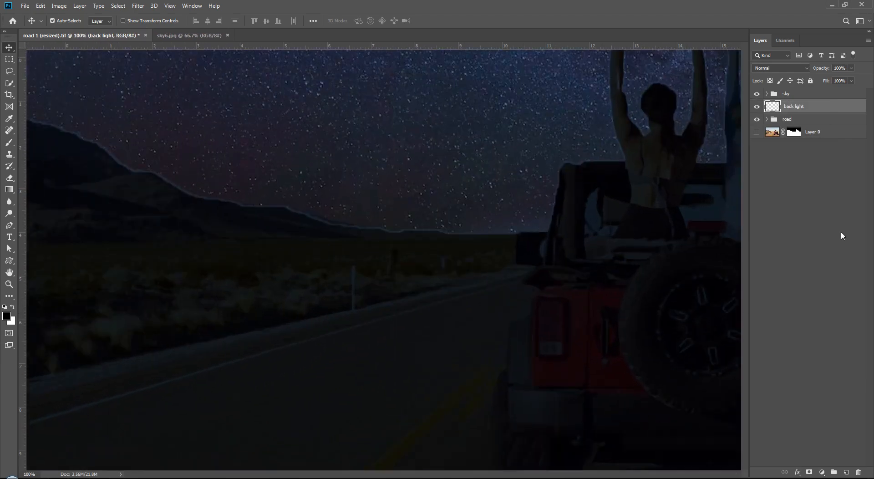
pyautogui.moveTo(600, 245); pyautogui.dragTo(444, 216)
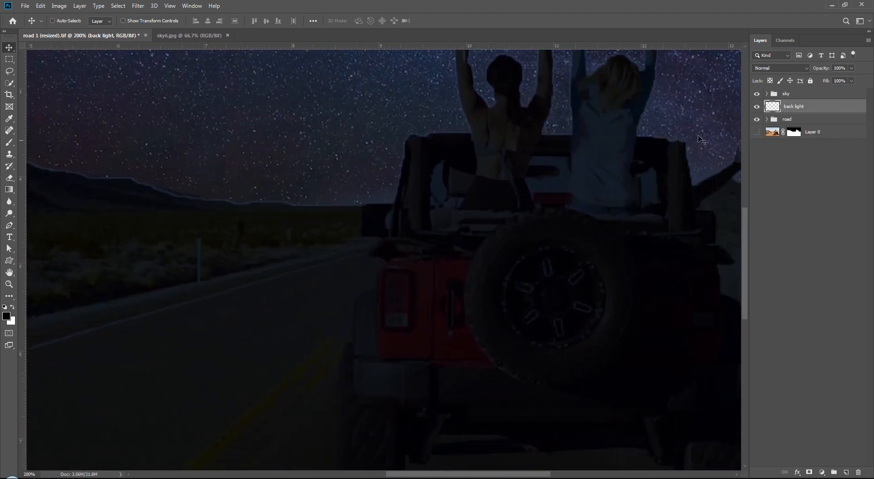
pyautogui.click(769, 120)
pyautogui.click(766, 119)
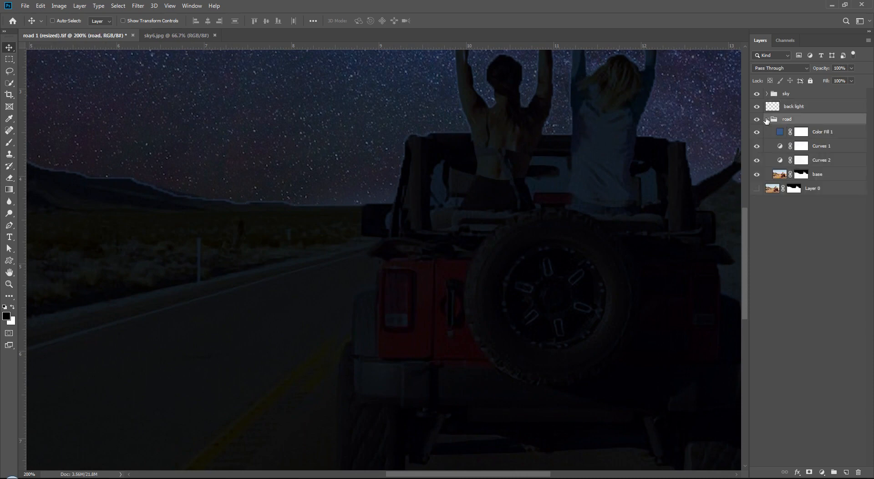
pyautogui.keyDown('shift'); pyautogui.click(799, 175); pyautogui.keyUp('shift')
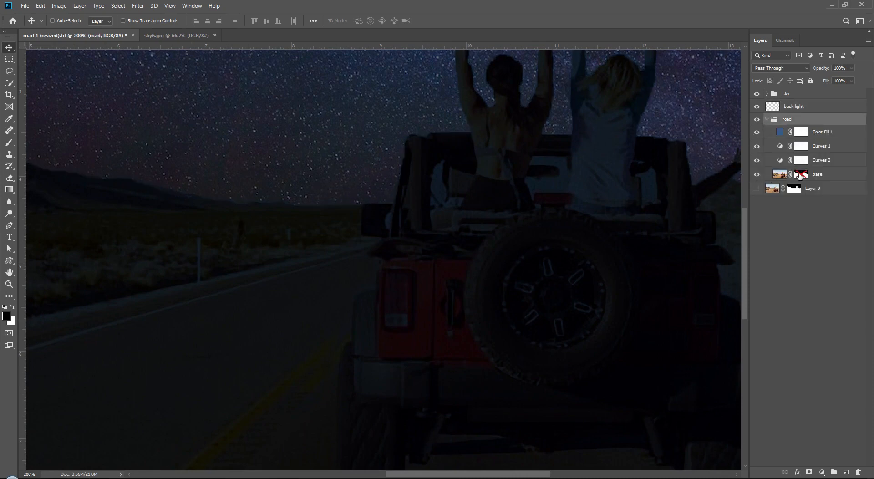
pyautogui.keyDown('shift'); pyautogui.click(800, 175); pyautogui.keyUp('shift')
pyautogui.keyDown('shift'); pyautogui.click(800, 175); pyautogui.keyUp('shift')
pyautogui.click(800, 226)
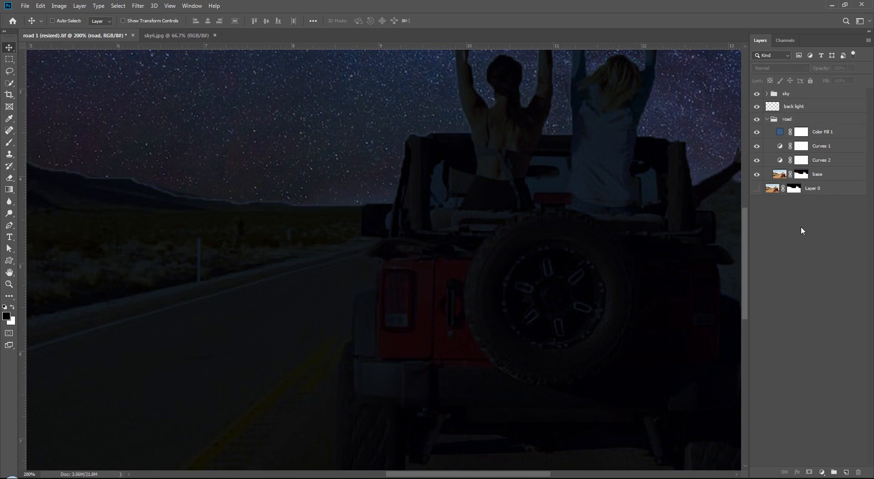
# Toggle the visibility of the road group's Curves, Color Fill 1 and base layers to examine what each contributes
pyautogui.click(756, 145)
pyautogui.click(756, 161)
pyautogui.click(757, 160)
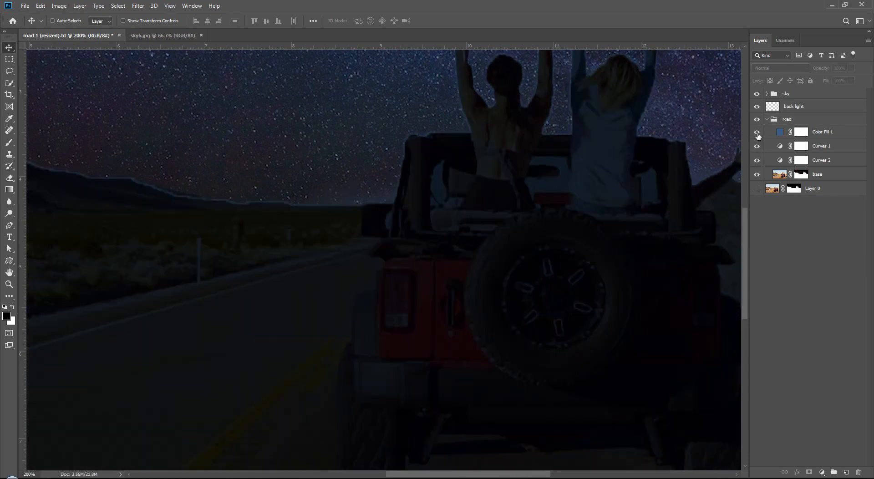
pyautogui.click(757, 132)
pyautogui.click(756, 132)
pyautogui.click(757, 175)
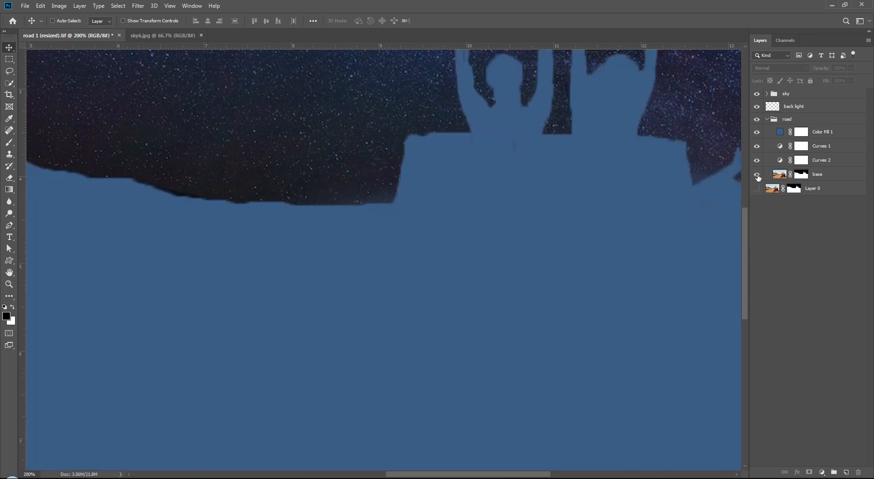
pyautogui.click(757, 175)
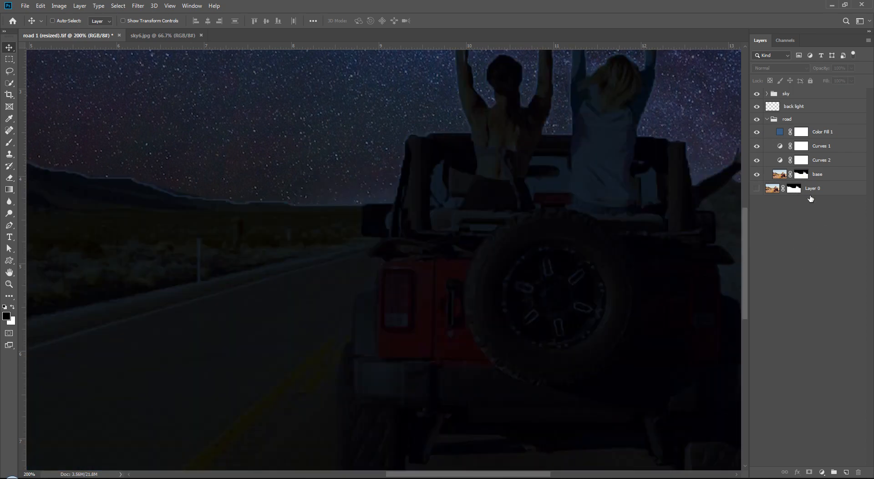
pyautogui.click(799, 176)
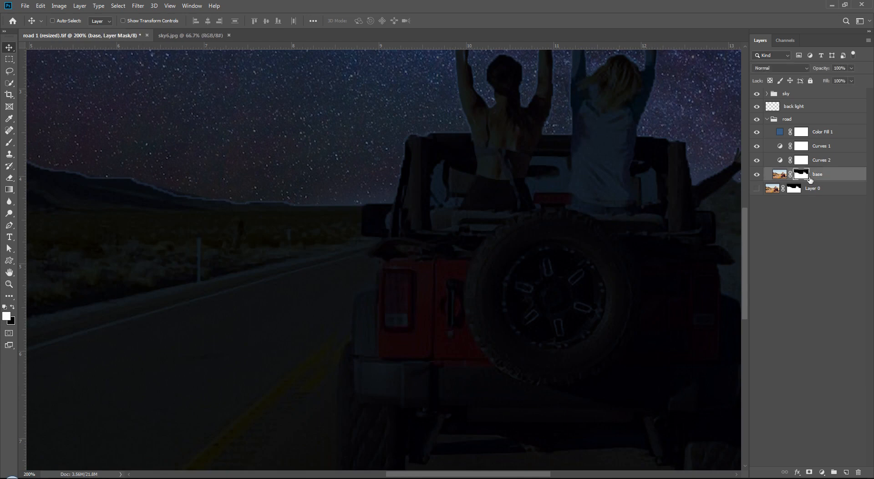
pyautogui.click(794, 245)
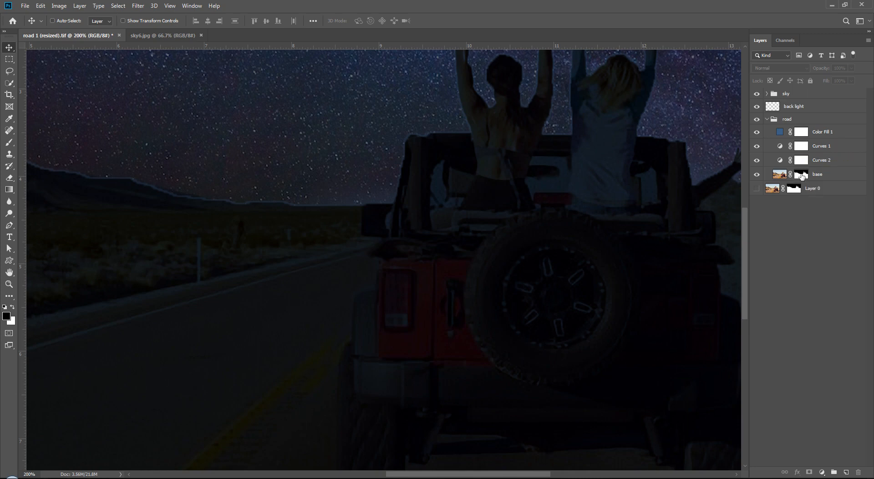
# Try moving the base layer's mask onto the road group, and undo the move
pyautogui.moveTo(802, 176); pyautogui.dragTo(799, 120)
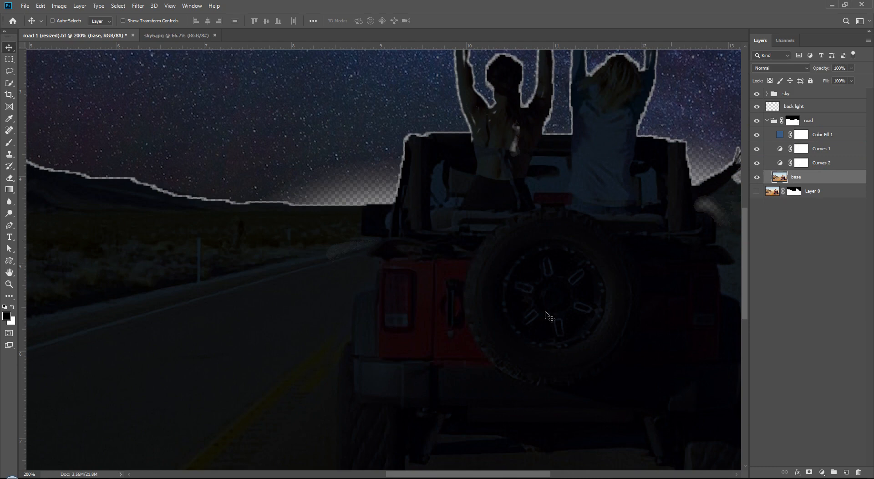
pyautogui.hotkey('ctrl', '-')
pyautogui.hotkey('ctrl', '-')
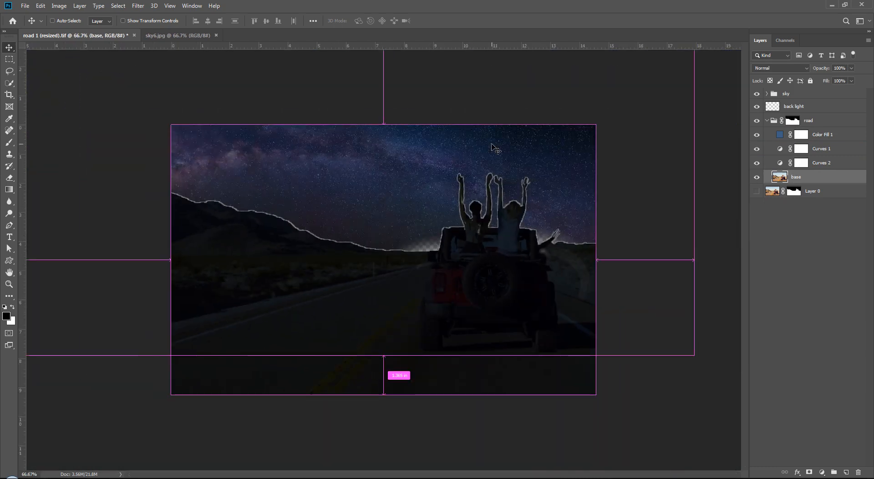
pyautogui.click(809, 276)
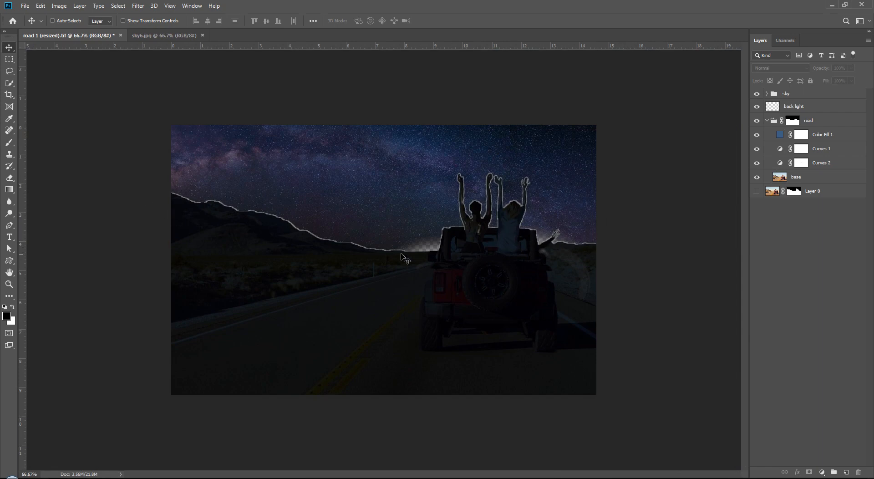
pyautogui.hotkey('ctrl', 'z')
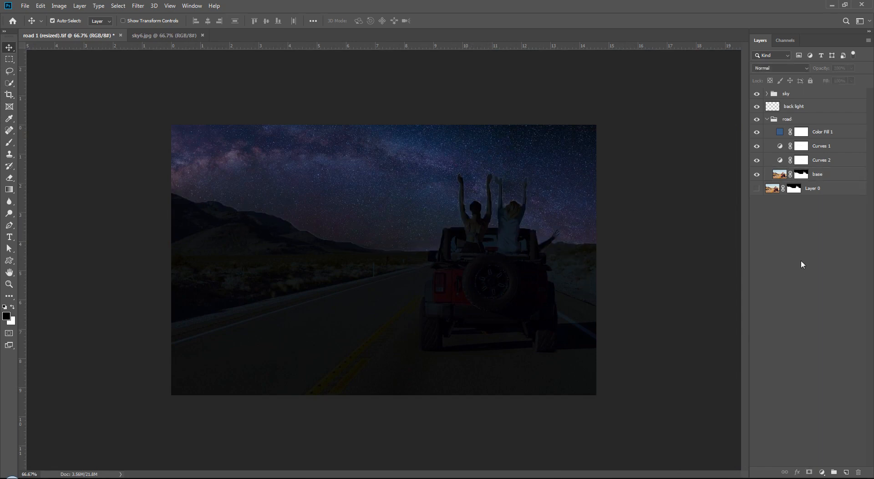
# Try a black stroke over the left taillight on Color Fill 1's mask with a 60 px brush, and undo it
pyautogui.hotkey('ctrl', '+')
pyautogui.hotkey('ctrl', '+')
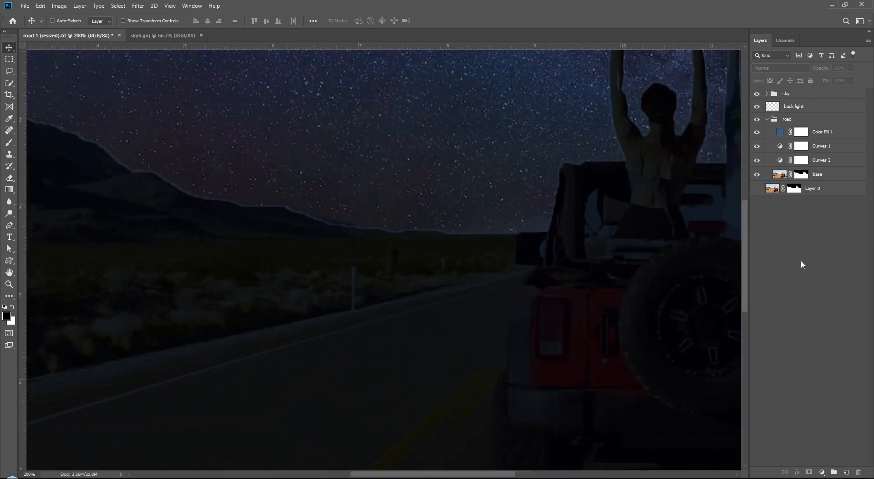
pyautogui.moveTo(395, 242); pyautogui.dragTo(329, 241)
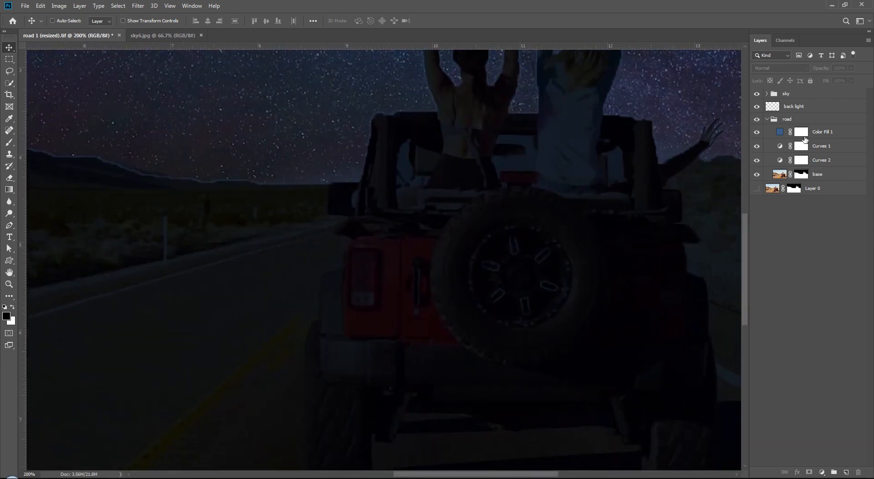
pyautogui.click(802, 133)
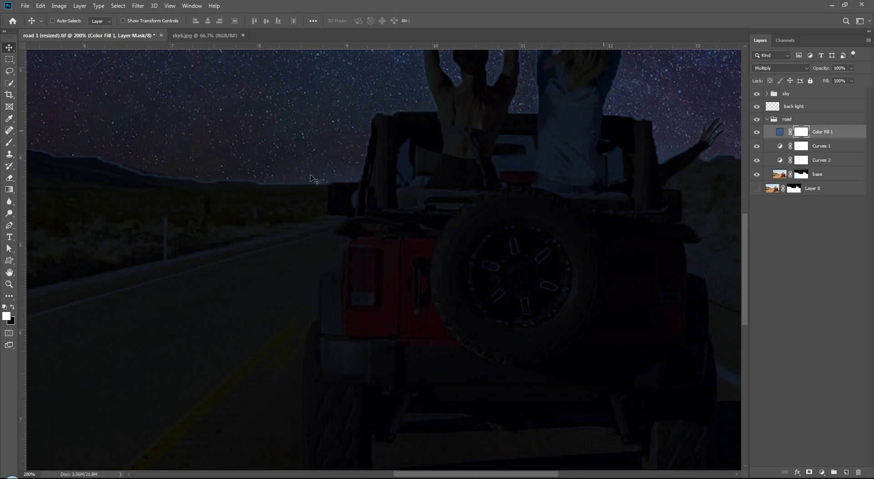
pyautogui.press('b')
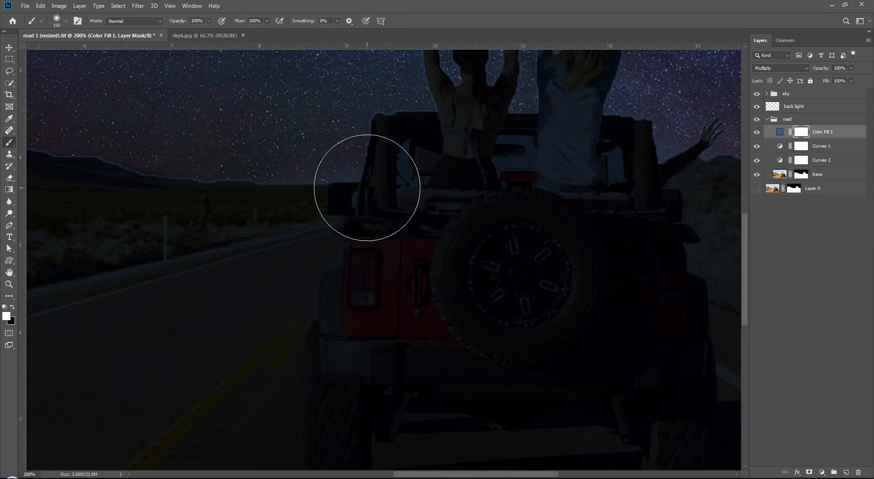
pyautogui.press('[')
pyautogui.press('[')
pyautogui.press('[')
pyautogui.press('[')
pyautogui.press('[')
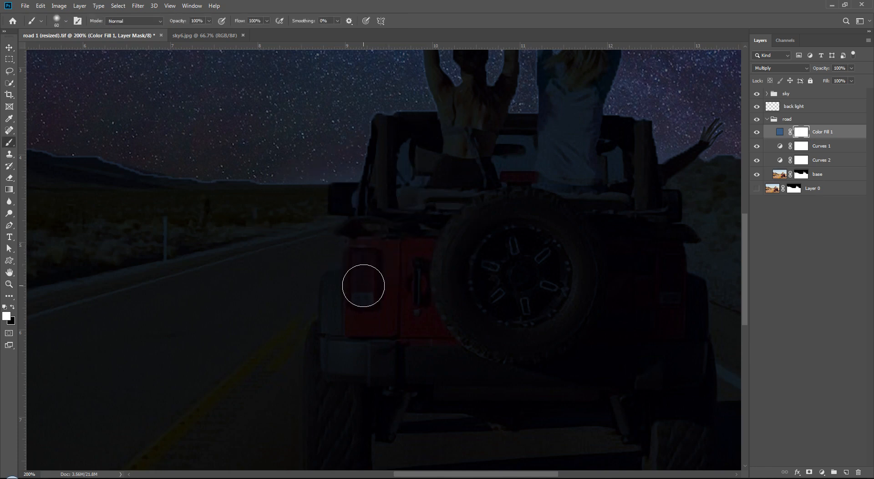
pyautogui.press('x')
pyautogui.moveTo(363, 266); pyautogui.dragTo(363, 285)
pyautogui.hotkey('ctrl', 'z')
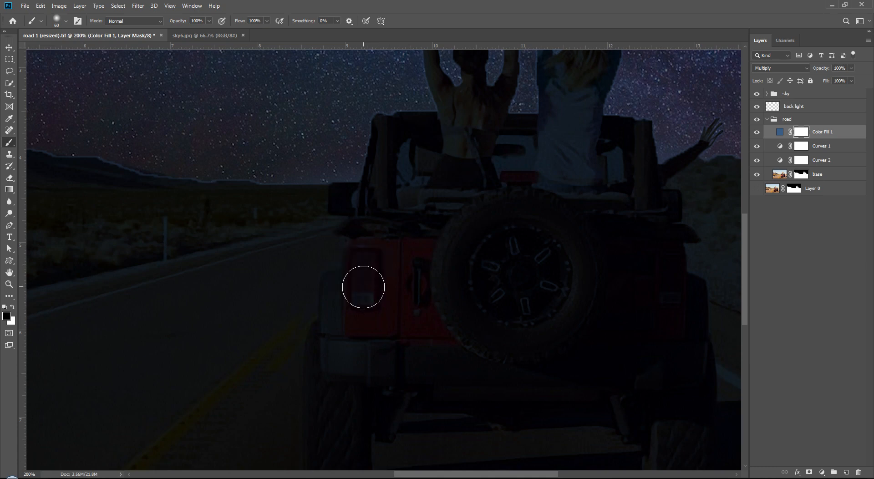
# Paint black over the jeep's left taillight on Color Fill 1's mask with a 25 px brush, and clean its edges with white
pyautogui.hotkey('ctrl', '+')
pyautogui.press('[')
pyautogui.press('[')
pyautogui.press('[')
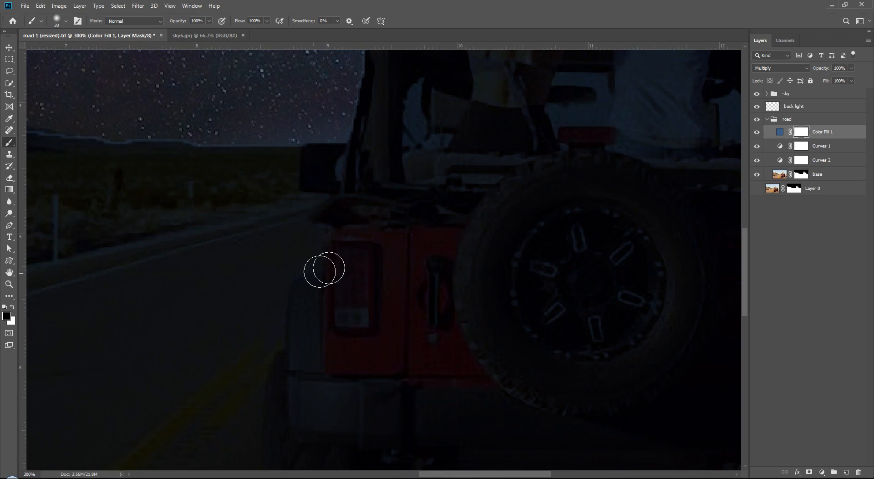
pyautogui.press('[')
pyautogui.moveTo(348, 256)
pyautogui.mouseDown()
pyautogui.moveTo(358, 315)
pyautogui.moveTo(357, 258)
pyautogui.moveTo(346, 257)
pyautogui.moveTo(350, 303)
pyautogui.mouseUp()
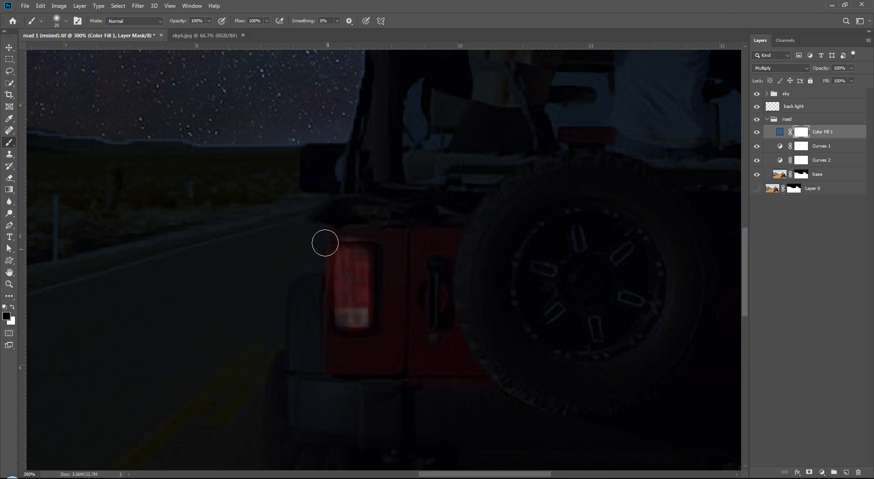
pyautogui.press('x')
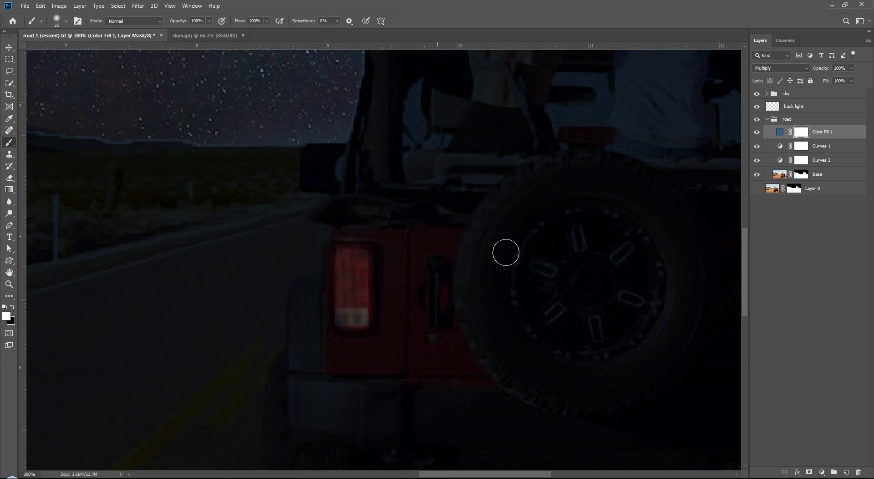
# With the Curves layers hidden, paint black over the right taillight on Color Fill 1's mask, and show both Curves layers again
pyautogui.moveTo(555, 271); pyautogui.dragTo(215, 289)
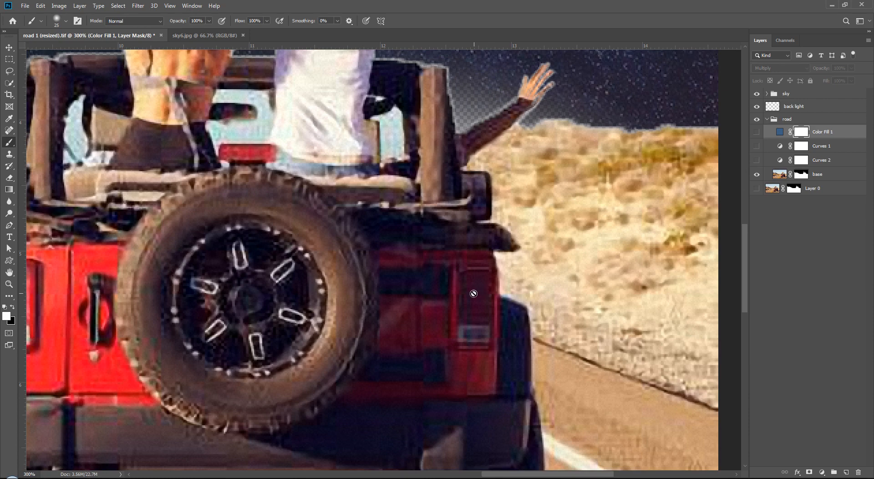
pyautogui.click(757, 133)
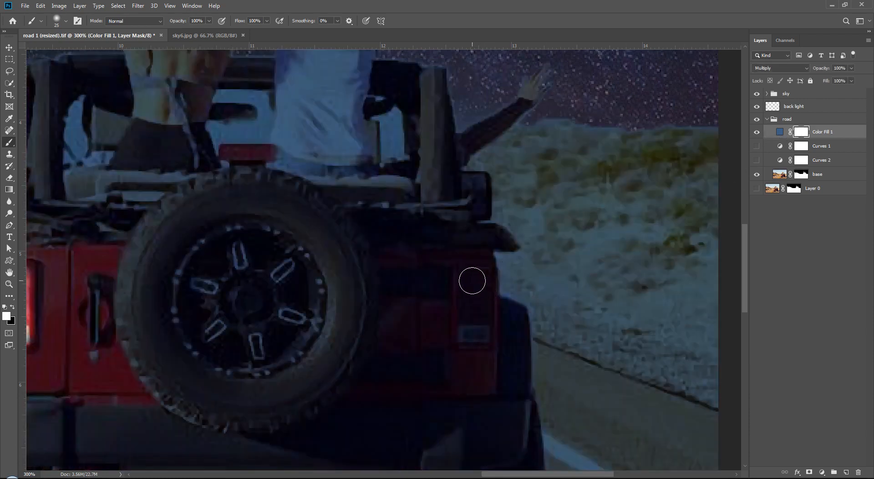
pyautogui.press('x')
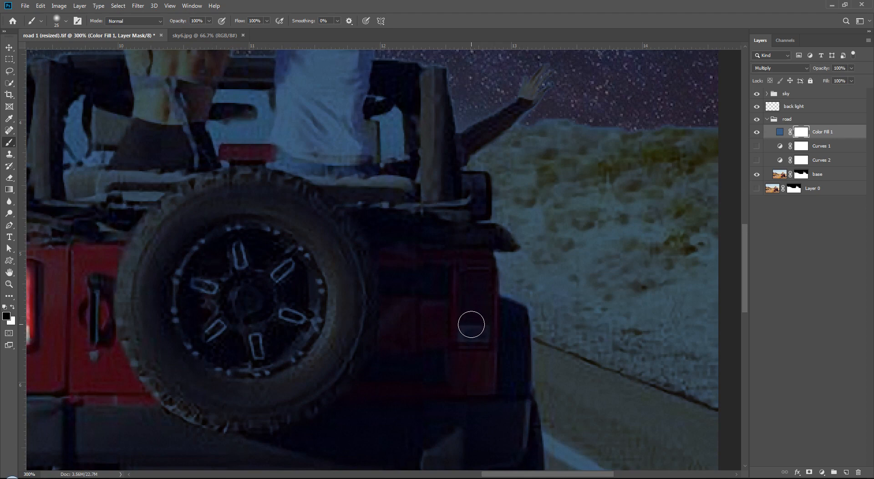
pyautogui.moveTo(471, 324)
pyautogui.mouseDown()
pyautogui.moveTo(477, 279)
pyautogui.moveTo(477, 331)
pyautogui.moveTo(471, 278)
pyautogui.moveTo(471, 325)
pyautogui.mouseUp()
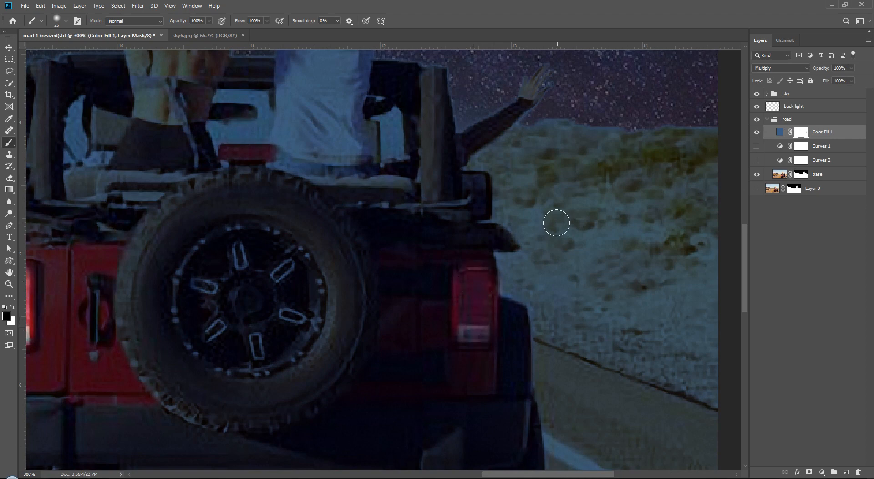
pyautogui.click(756, 163)
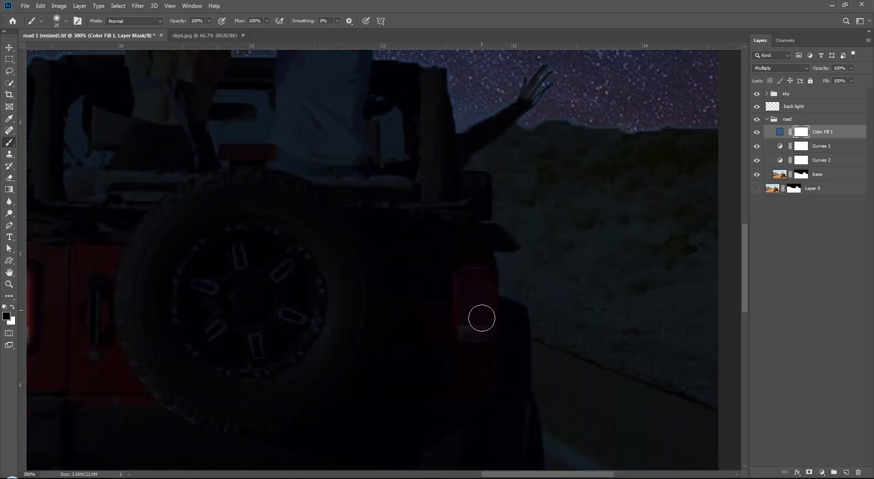
pyautogui.moveTo(280, 327); pyautogui.dragTo(444, 312)
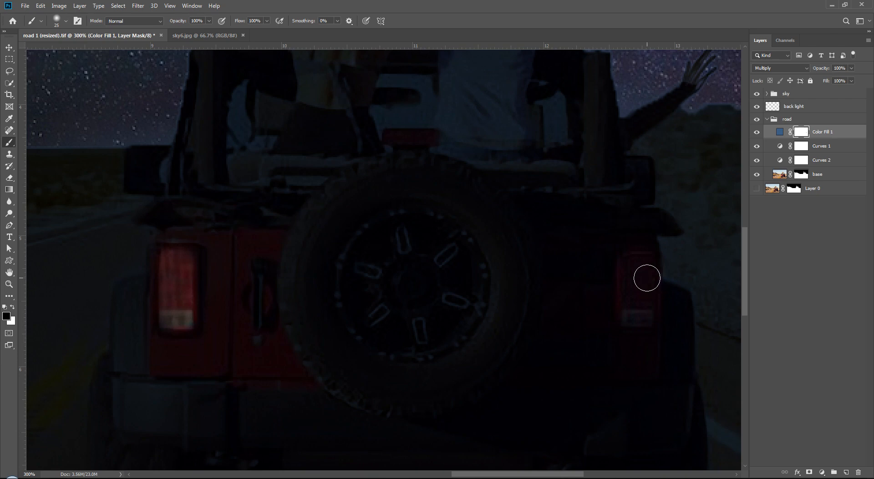
# Copy Color Fill 1's layer mask onto Curves 1 and Curves 2, replacing their existing masks
pyautogui.click(799, 147)
pyautogui.click(803, 133)
pyautogui.moveTo(806, 131); pyautogui.dragTo(803, 166)
pyautogui.press('Return')
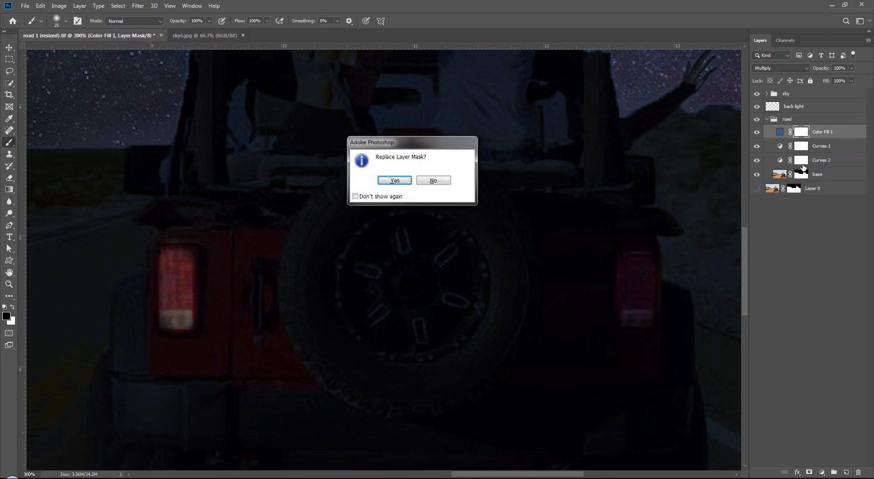
pyautogui.press('Return')
pyautogui.hotkey('ctrl', '+')
pyautogui.hotkey('ctrl', '+')
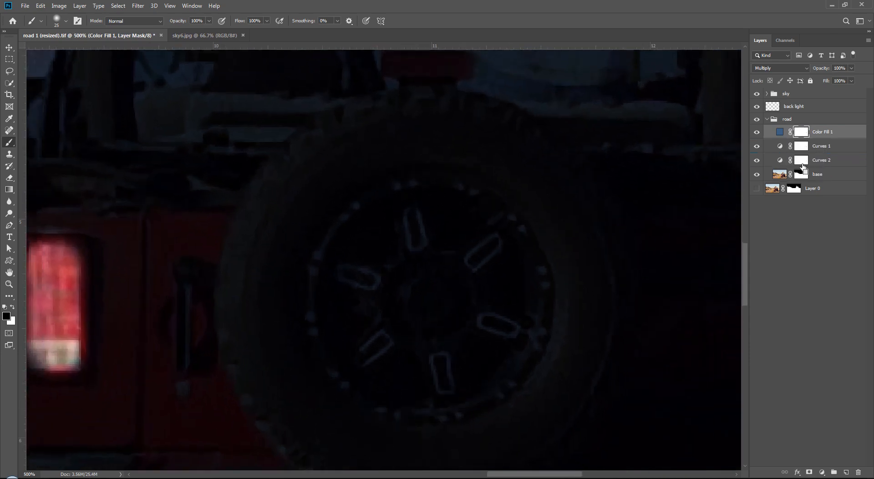
pyautogui.hotkey('ctrl', '-')
pyautogui.hotkey('ctrl', '-')
pyautogui.hotkey('ctrl', '-')
pyautogui.hotkey('ctrl', '0')
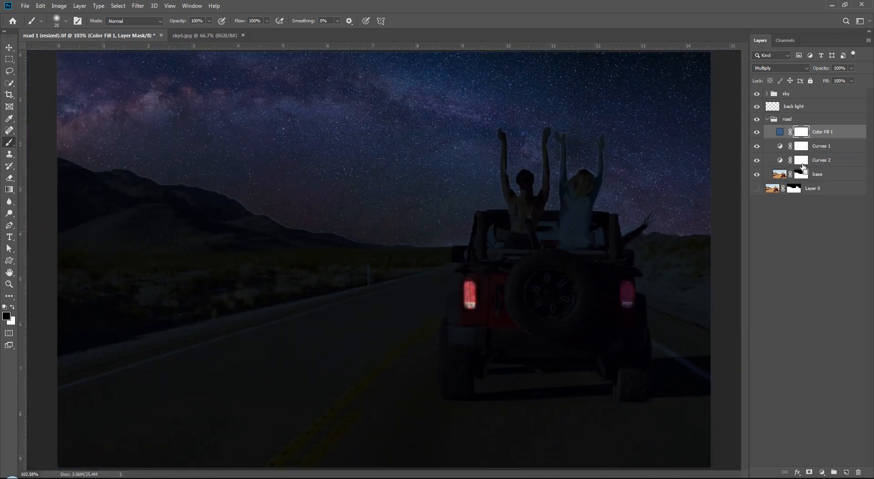
# Touch up both taillights with black on Color Fill 1's mask to brighten them further
pyautogui.hotkey('ctrl', '+')
pyautogui.moveTo(602, 199); pyautogui.dragTo(323, 199)
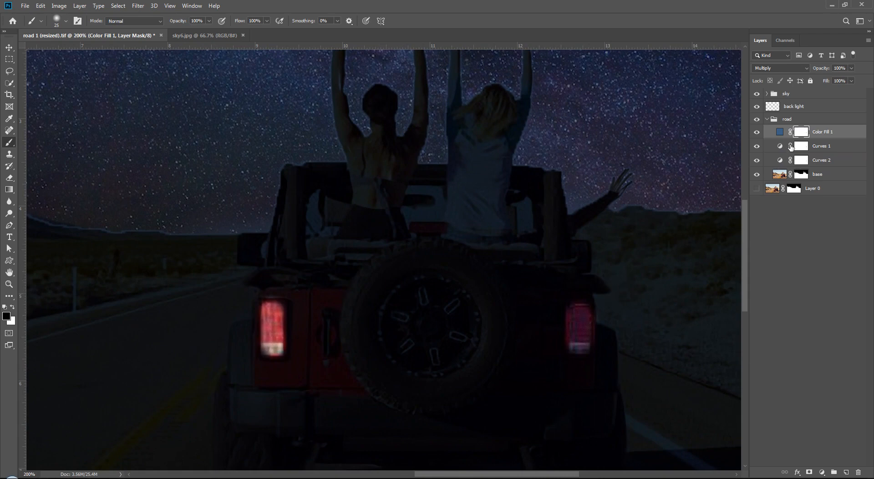
pyautogui.moveTo(267, 324)
pyautogui.mouseDown()
pyautogui.moveTo(269, 298)
pyautogui.moveTo(263, 326)
pyautogui.moveTo(273, 302)
pyautogui.moveTo(279, 357)
pyautogui.moveTo(266, 318)
pyautogui.mouseUp()
pyautogui.moveTo(628, 307); pyautogui.dragTo(577, 314)
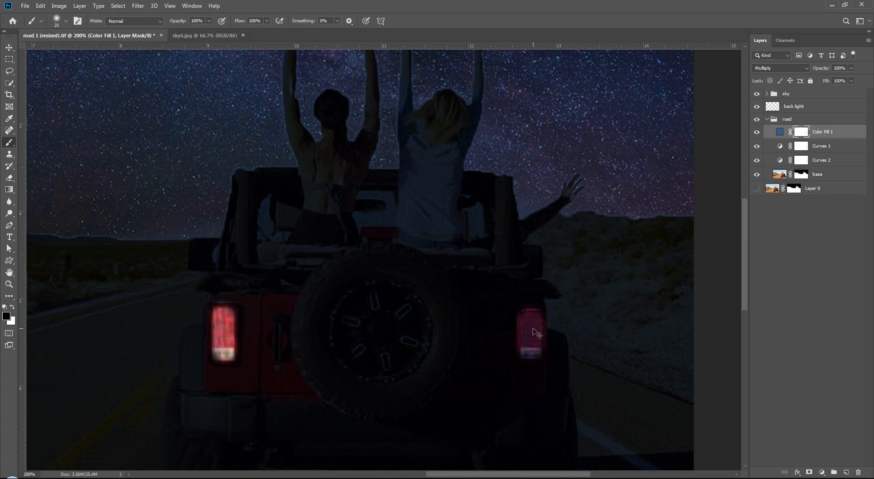
pyautogui.hotkey('ctrl', '+')
pyautogui.moveTo(692, 357); pyautogui.dragTo(518, 300)
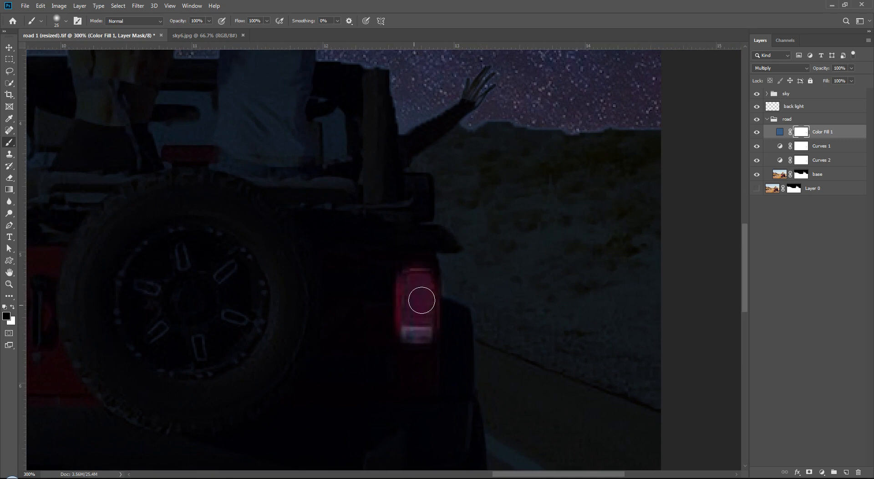
pyautogui.moveTo(421, 300)
pyautogui.mouseDown()
pyautogui.moveTo(416, 279)
pyautogui.moveTo(415, 306)
pyautogui.mouseUp()
# Inspect Color Fill 1's retouched mask and copy it again onto Curves 1 and Curves 2, replacing their masks
pyautogui.moveTo(802, 133); pyautogui.dragTo(805, 150)
pyautogui.press('Return')
pyautogui.keyDown('alt'); pyautogui.click(799, 136); pyautogui.keyUp('alt')
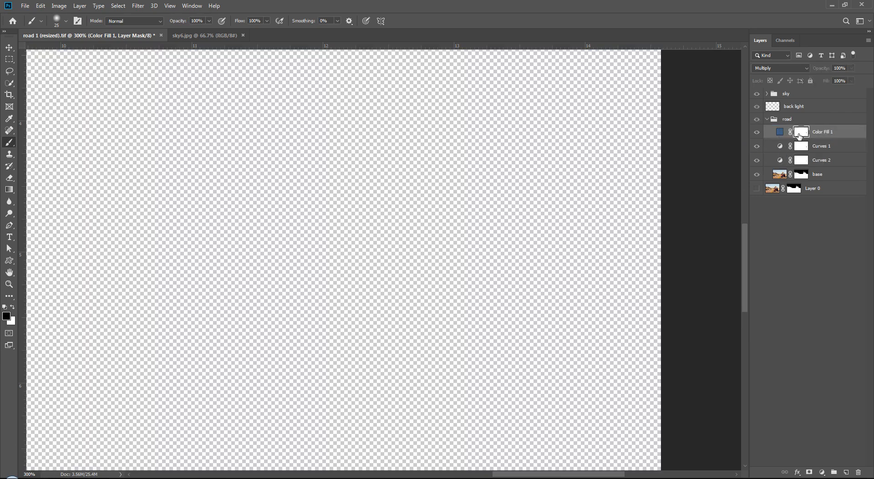
pyautogui.keyDown('alt'); pyautogui.click(799, 135); pyautogui.keyUp('alt')
pyautogui.moveTo(800, 133); pyautogui.dragTo(803, 160)
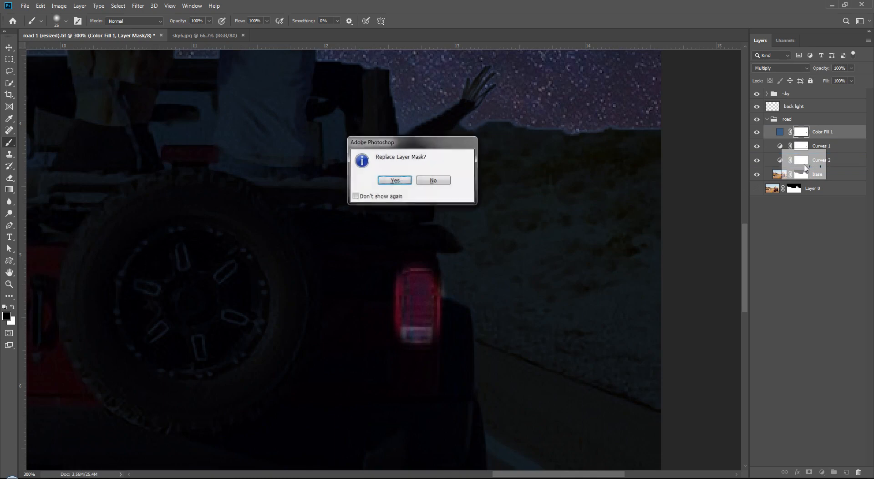
pyautogui.press('Return')
pyautogui.hotkey('ctrl', '1')
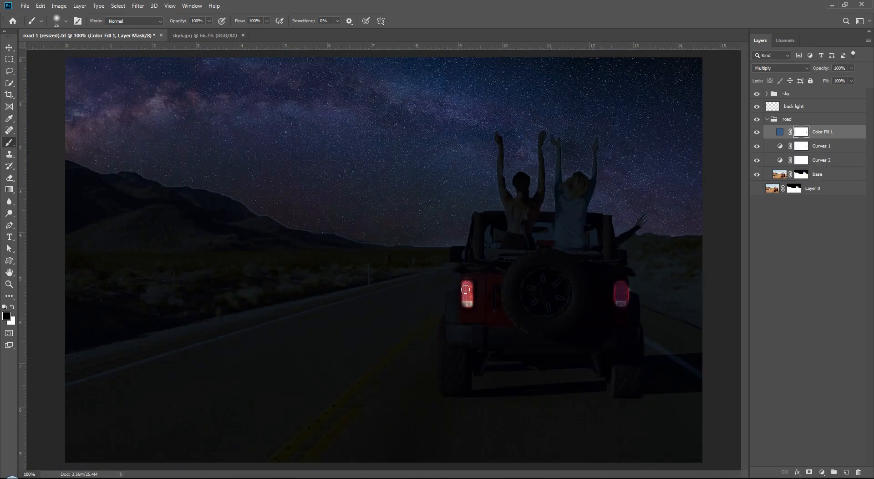
# Refine the left taillight on Color Fill 1's mask at 50% brush opacity, with black near its base and white higher up
pyautogui.hotkey('ctrl', '+')
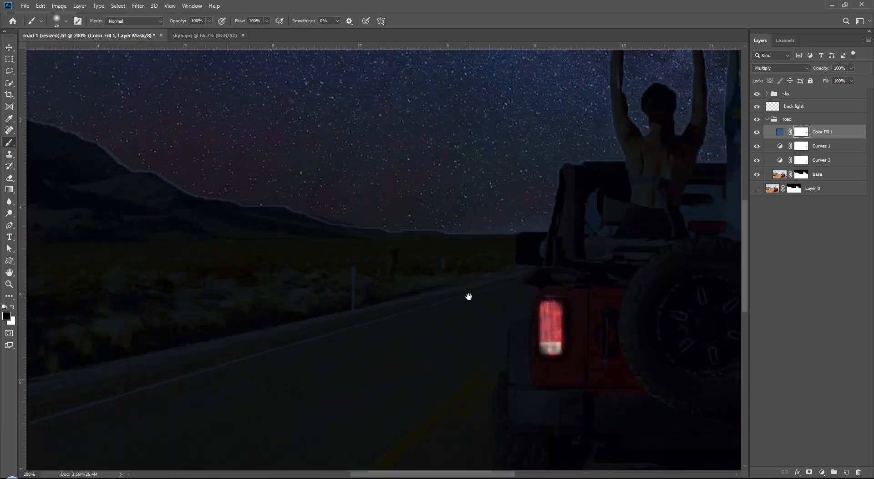
pyautogui.moveTo(591, 357); pyautogui.dragTo(458, 324)
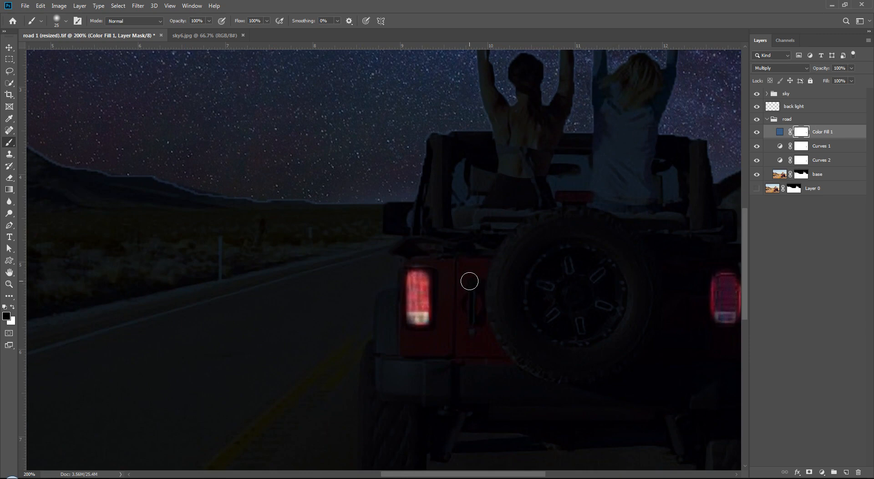
pyautogui.press('5')
pyautogui.moveTo(418, 317)
pyautogui.mouseDown()
pyautogui.moveTo(414, 279)
pyautogui.moveTo(421, 315)
pyautogui.mouseUp()
pyautogui.click(422, 315)
pyautogui.press('x')
pyautogui.moveTo(416, 286)
pyautogui.mouseDown()
pyautogui.moveTo(416, 323)
pyautogui.moveTo(423, 290)
pyautogui.mouseUp()
# Paint white along the right taillight's edges on Color Fill 1's mask at 50% brush opacity to remove the spill
pyautogui.moveTo(558, 277); pyautogui.dragTo(468, 292)
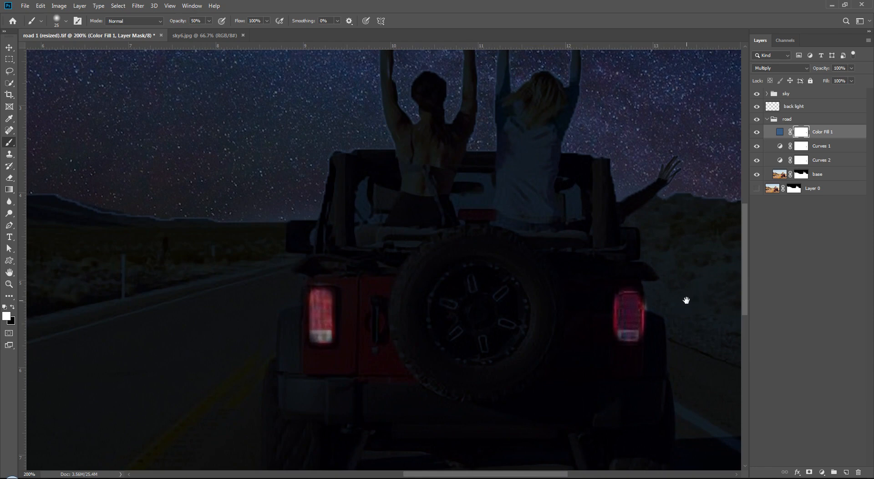
pyautogui.hotkey('ctrl', '+')
pyautogui.hotkey('ctrl', '+')
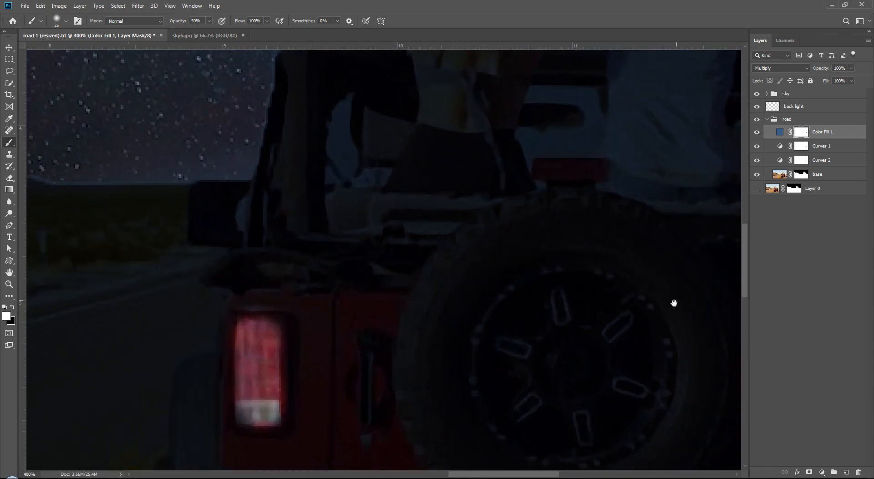
pyautogui.moveTo(673, 302); pyautogui.dragTo(47, 221)
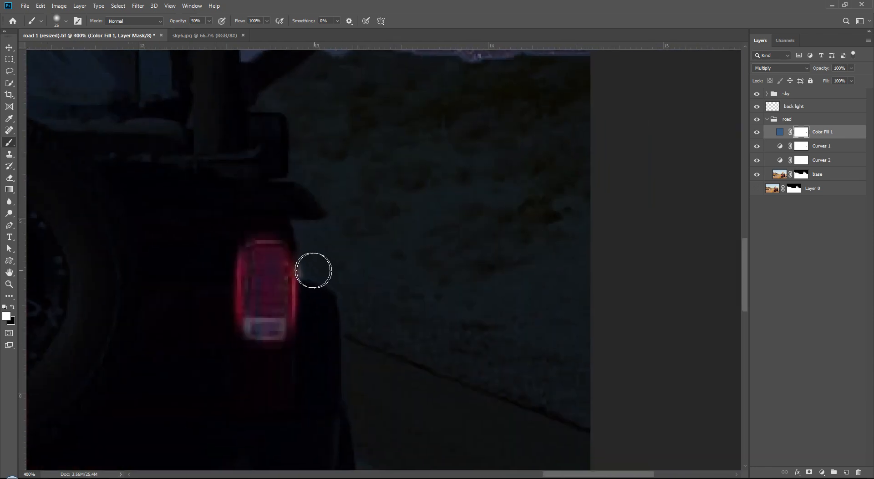
pyautogui.moveTo(310, 290)
pyautogui.mouseDown()
pyautogui.moveTo(309, 319)
pyautogui.moveTo(310, 252)
pyautogui.moveTo(310, 311)
pyautogui.mouseUp()
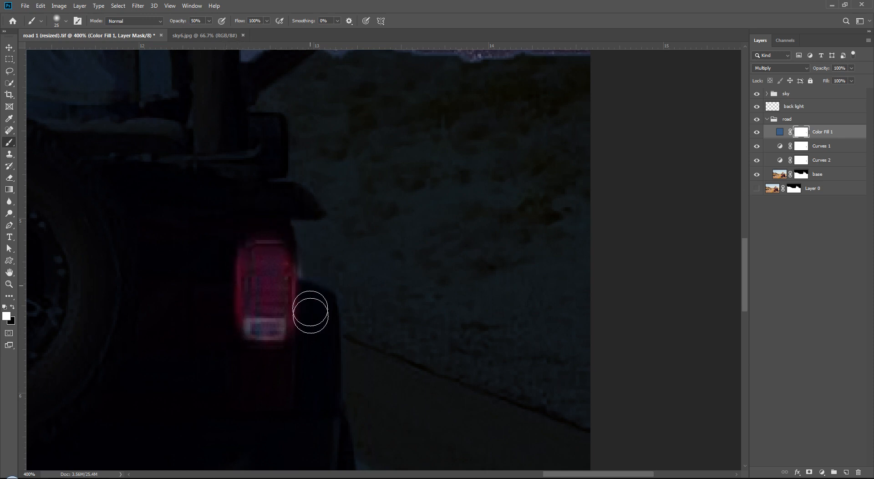
# Clean the right taillight's edges with white on the Curves 1 and Curves 2 masks at 100% brush opacity
pyautogui.click(801, 145)
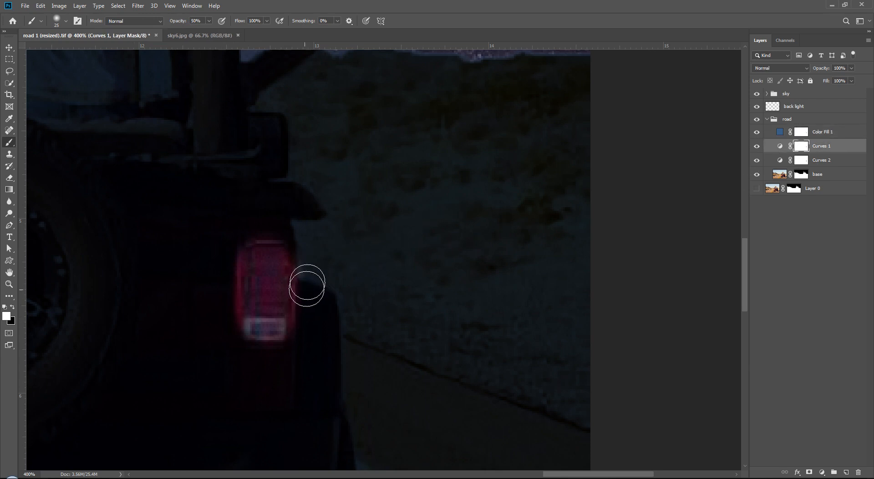
pyautogui.moveTo(178, 22); pyautogui.dragTo(272, 27)
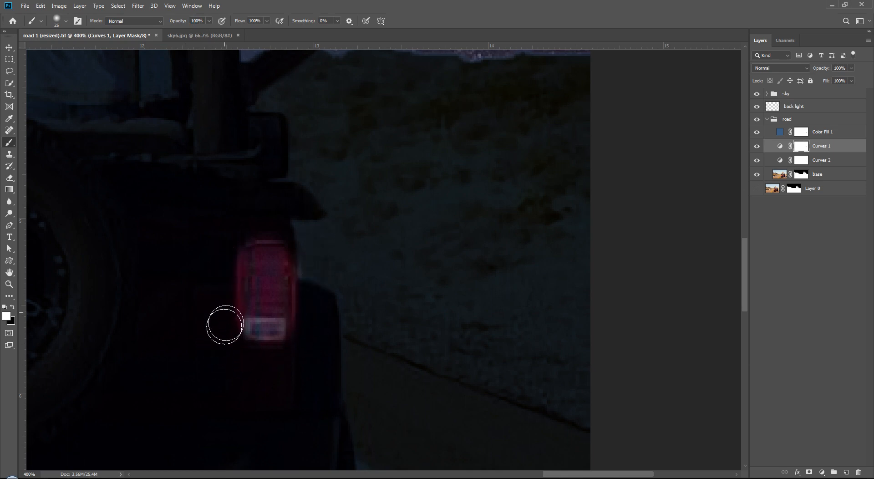
pyautogui.click(800, 161)
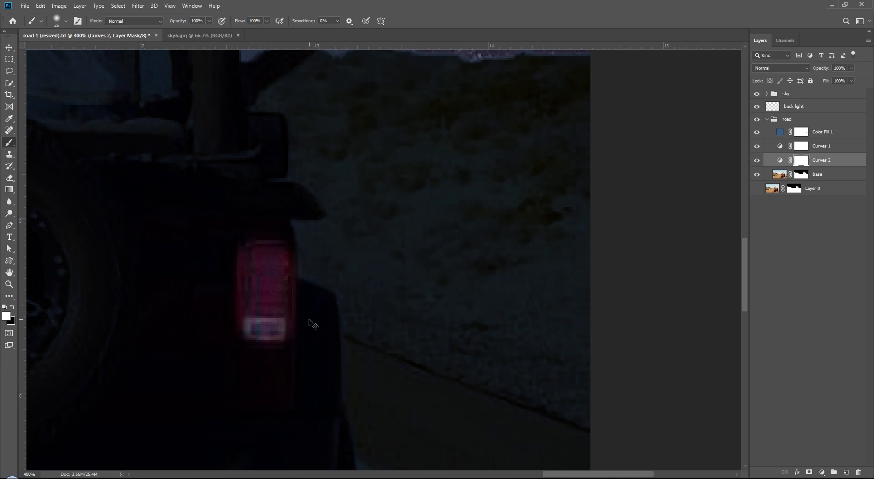
pyautogui.scroll(-3, 312, 321)
pyautogui.scroll(-5, 312, 323)
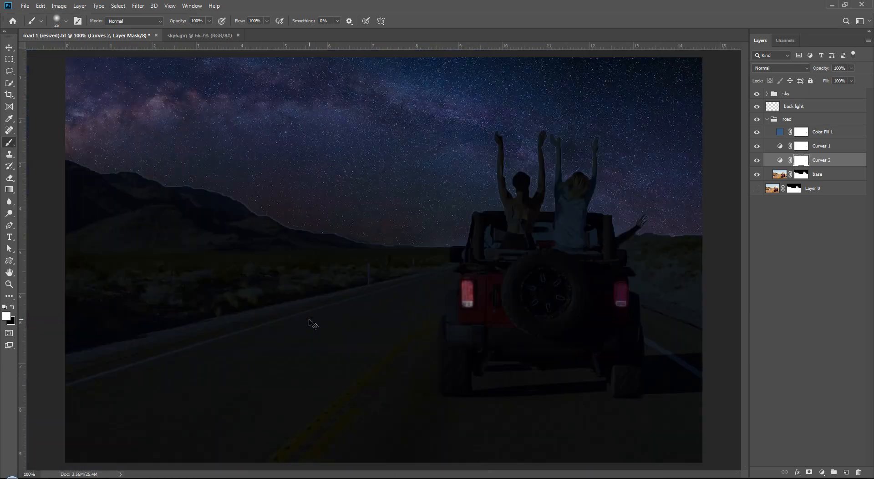
pyautogui.scroll(2, 309, 320)
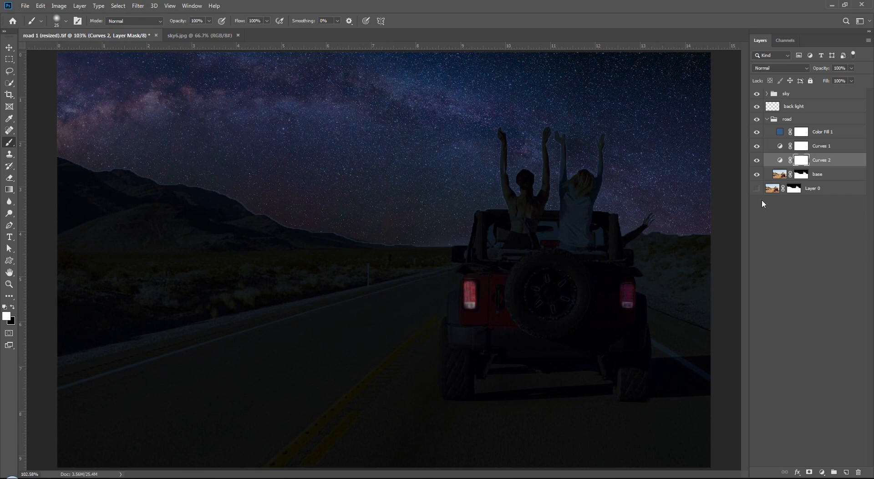
# Retouch the left taillight on Color Fill 1's mask with the brush at 36% opacity
pyautogui.click(800, 133)
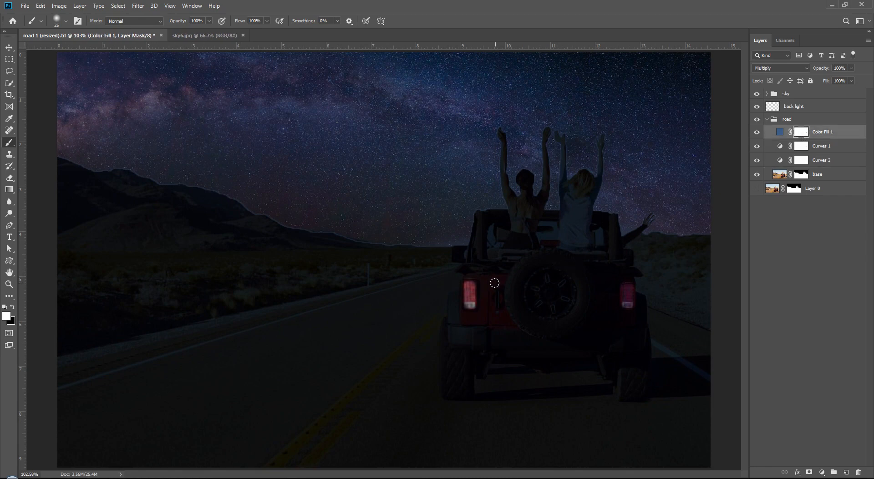
pyautogui.press('x')
pyautogui.moveTo(470, 286)
pyautogui.mouseDown()
pyautogui.moveTo(470, 309)
pyautogui.moveTo(470, 283)
pyautogui.mouseUp()
pyautogui.press('x')
pyautogui.hotkey('ctrl', 'z')
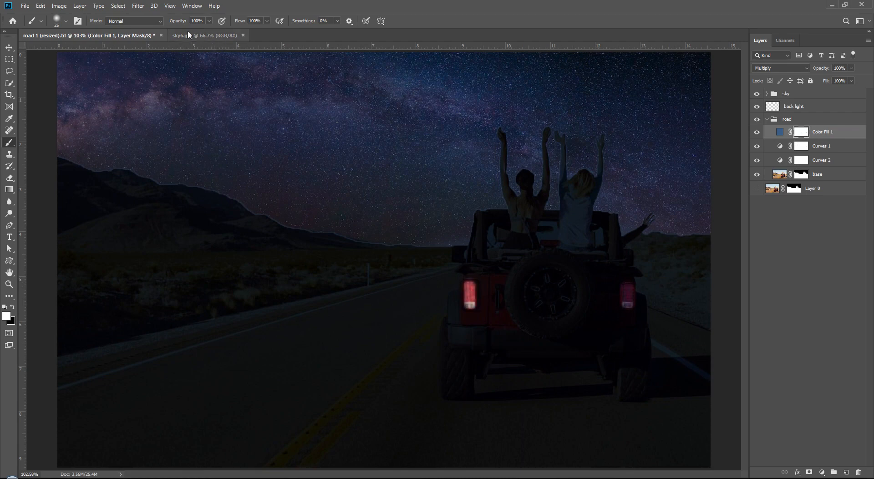
pyautogui.moveTo(184, 21); pyautogui.dragTo(155, 24)
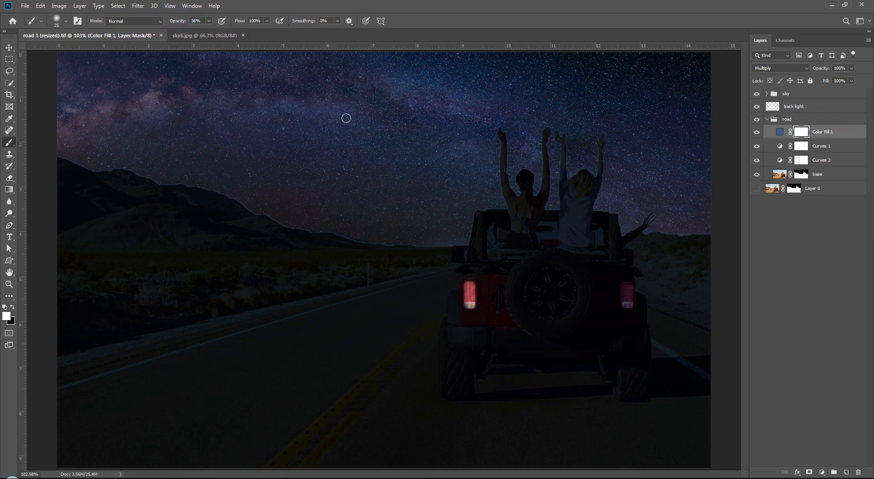
pyautogui.moveTo(468, 291)
pyautogui.mouseDown()
pyautogui.moveTo(471, 312)
pyautogui.moveTo(464, 280)
pyautogui.mouseUp()
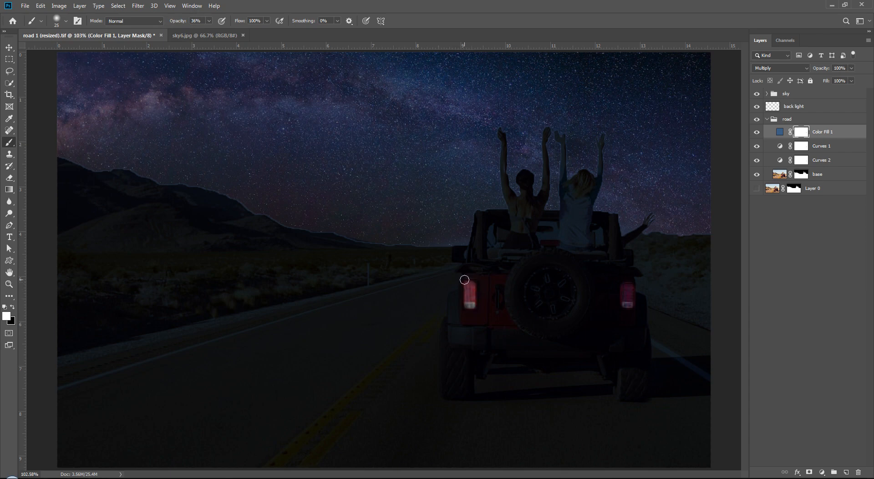
pyautogui.hotkey('ctrl', '+')
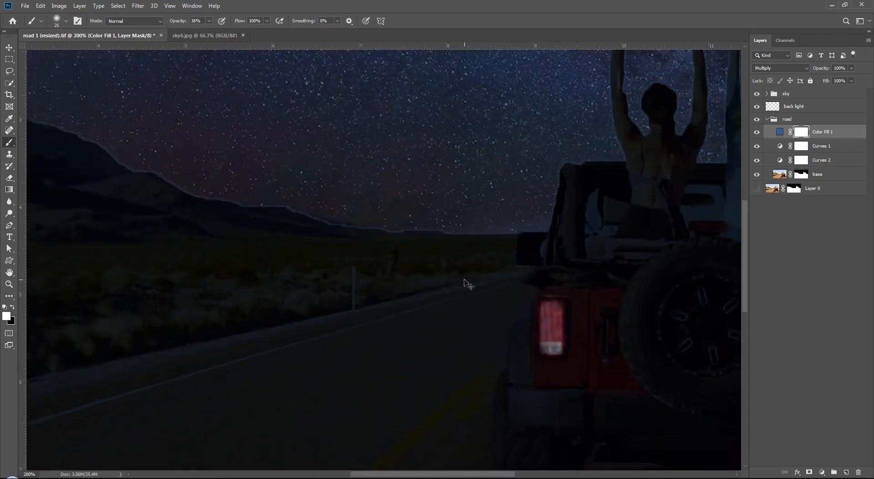
pyautogui.hotkey('ctrl', '-')
pyautogui.hotkey('ctrl', '-')
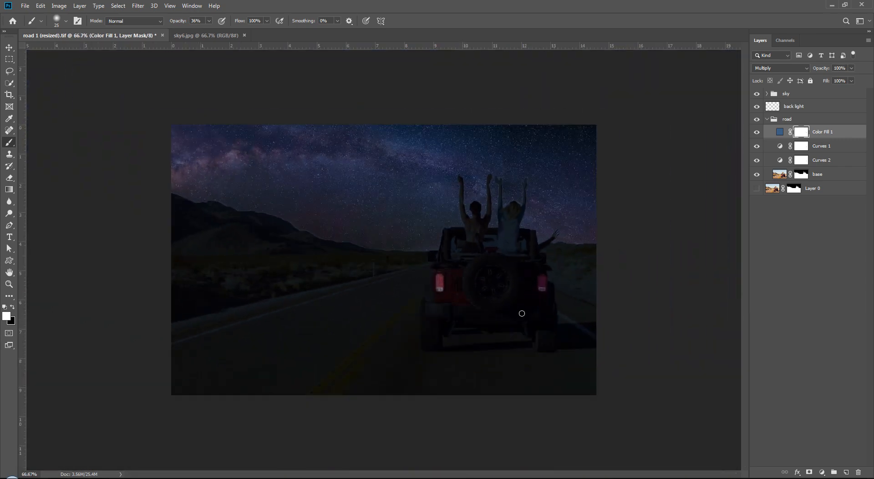
# Collapse the road group, select the back light layer, and set the brush to 5% opacity and 200 px
pyautogui.click(774, 119)
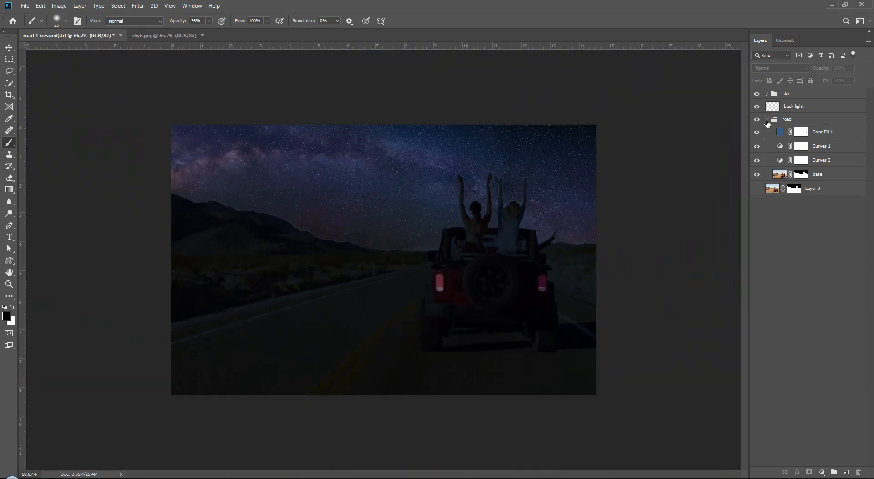
pyautogui.click(766, 119)
pyautogui.click(793, 106)
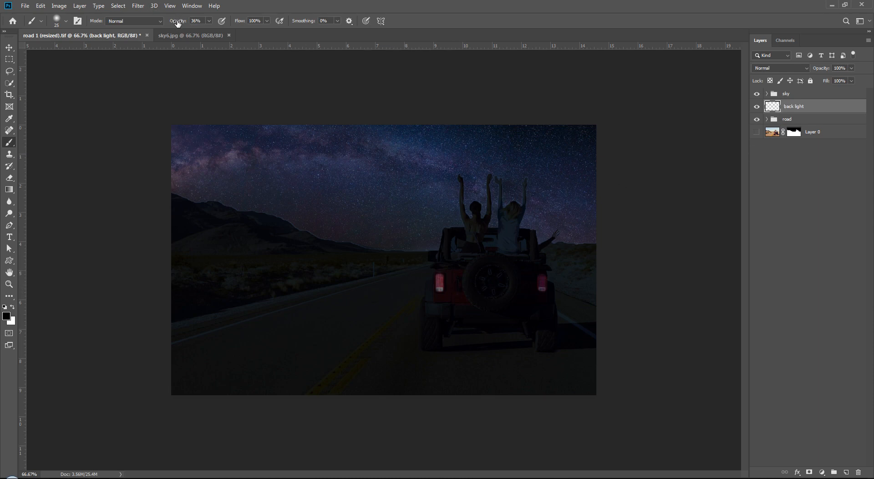
pyautogui.moveTo(178, 23)
pyautogui.mouseDown()
pyautogui.moveTo(160, 30)
pyautogui.moveTo(169, 30)
pyautogui.mouseUp()
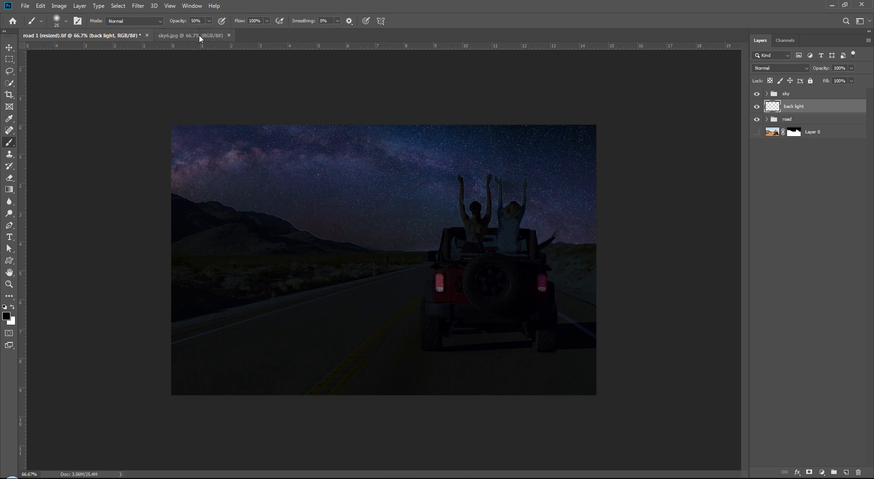
pyautogui.press('0')
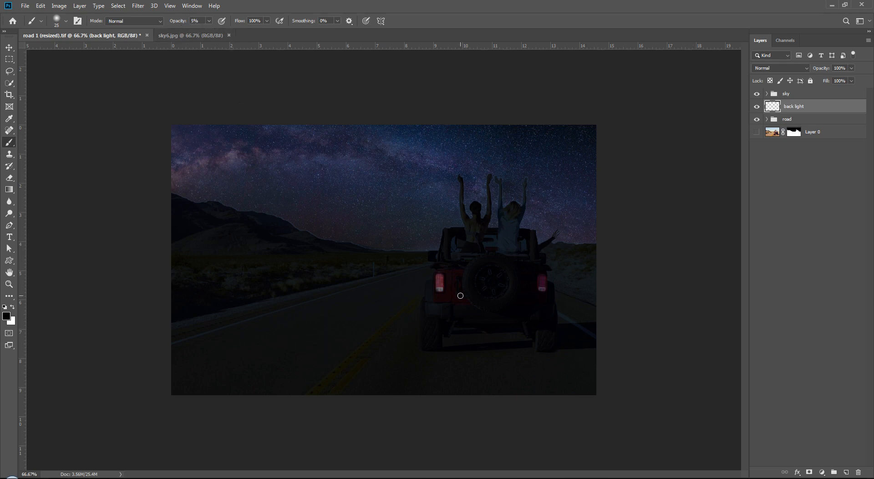
pyautogui.press(']')
pyautogui.press(']')
pyautogui.press(']')
pyautogui.press(']')
pyautogui.press(']')
pyautogui.press(']')
pyautogui.press(']')
pyautogui.press(']')
pyautogui.press(']')
pyautogui.press(']')
pyautogui.press(']')
pyautogui.press(']')
# Set the foreground colour to white and the background colour to red ff0000, then return to the Brush tool
pyautogui.click(12, 308)
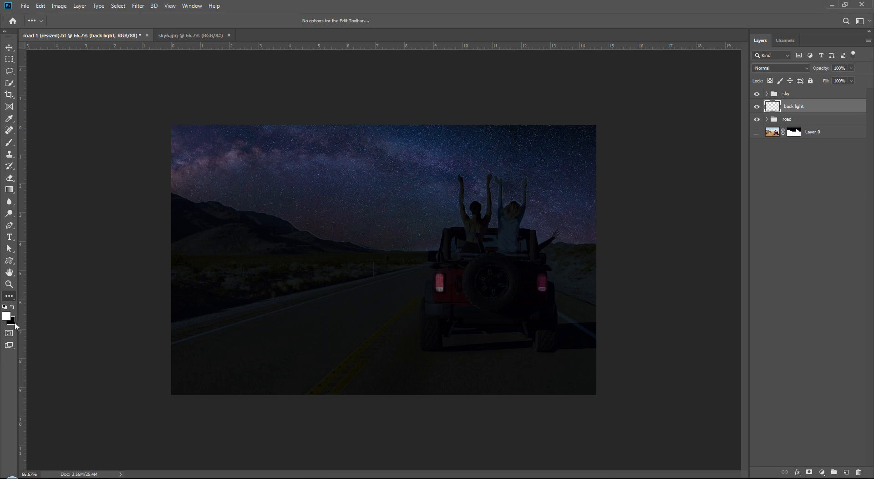
pyautogui.click(14, 320)
pyautogui.click(366, 171)
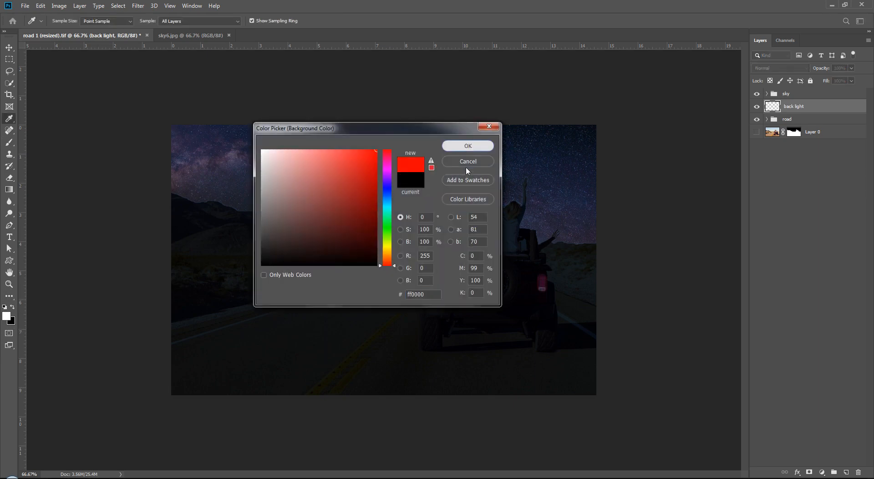
pyautogui.click(465, 146)
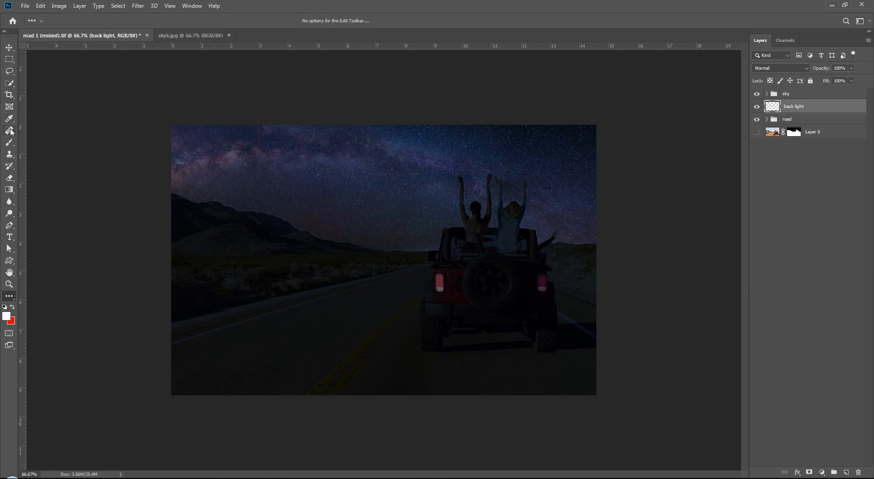
pyautogui.click(11, 144)
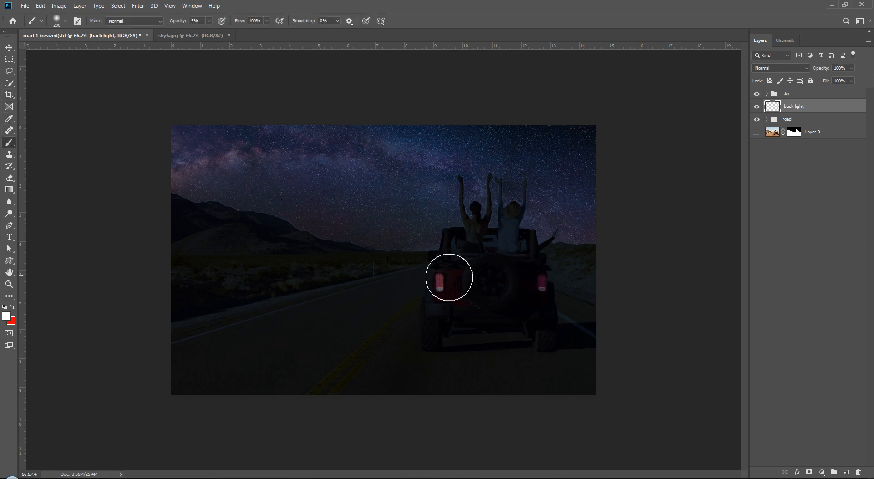
# Dab a soft white glow over the left taillight at 200 px and check the brush's size and hardness settings
pyautogui.click(441, 284)
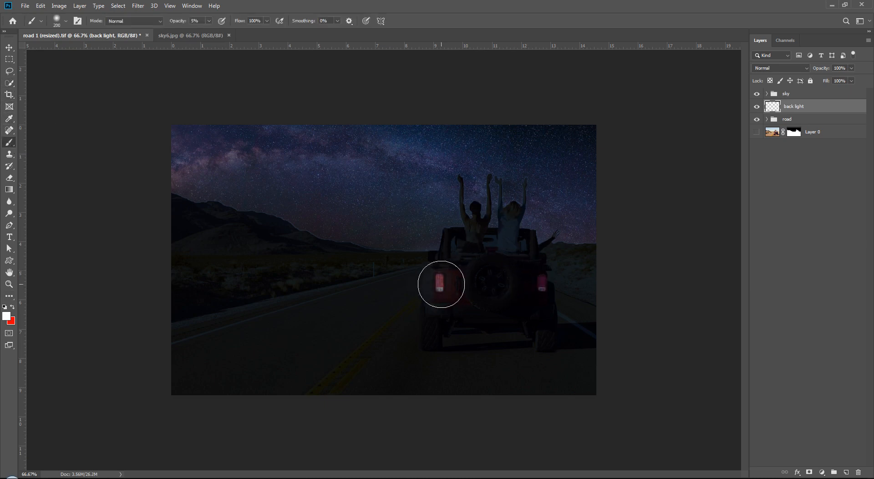
pyautogui.rightClick(434, 216)
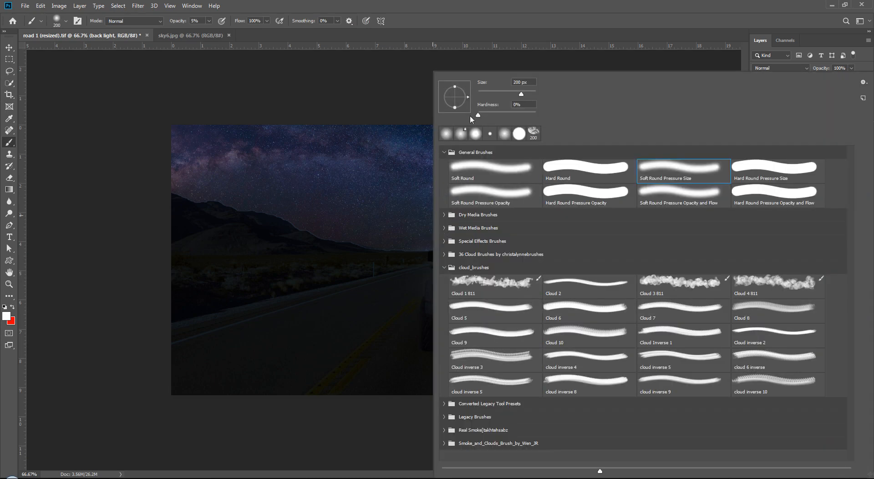
pyautogui.click(336, 332)
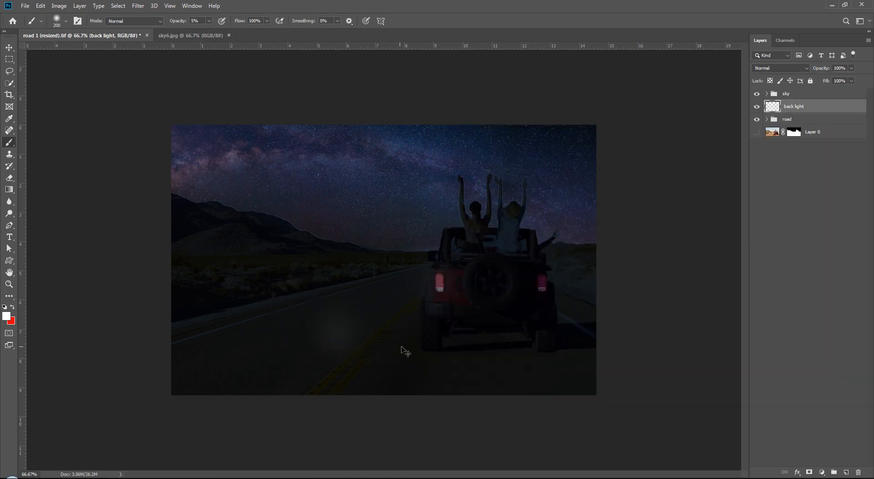
pyautogui.hotkey('ctrl', 'z')
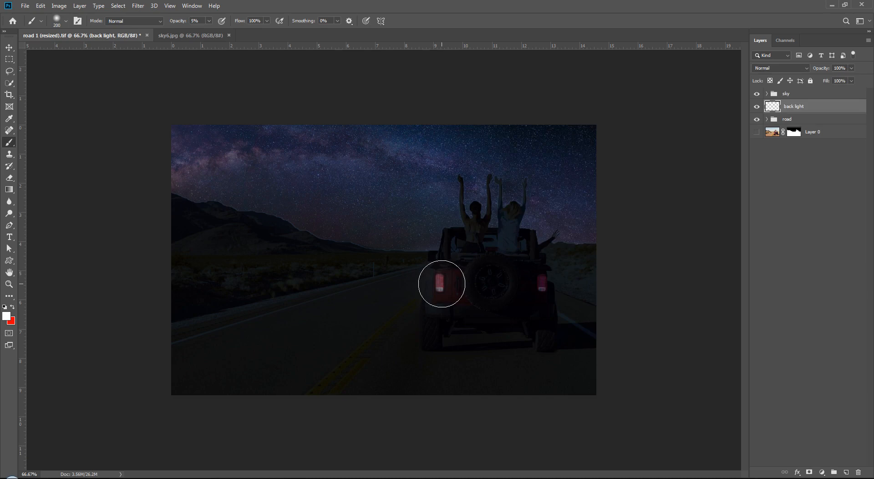
# Try building up the left taillight's glow with further 200 px dabs, and undo them
pyautogui.click(441, 284)
pyautogui.press('x')
pyautogui.press('x')
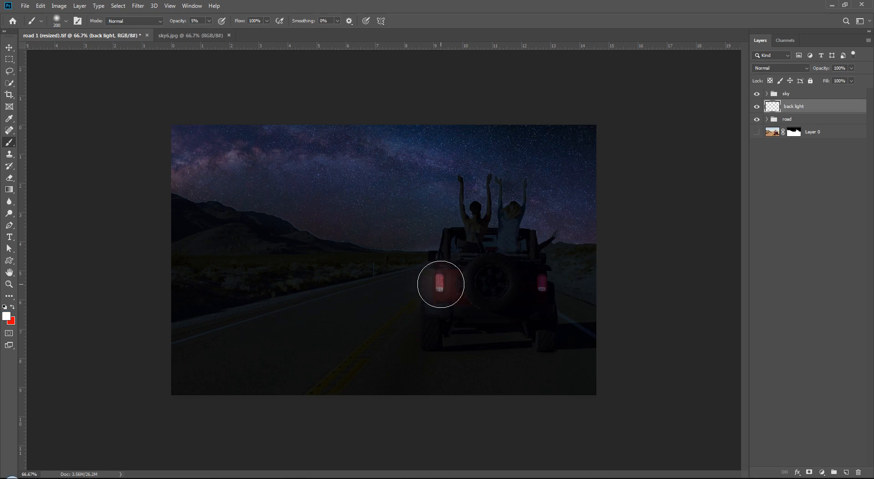
pyautogui.click(440, 284)
pyautogui.press('x')
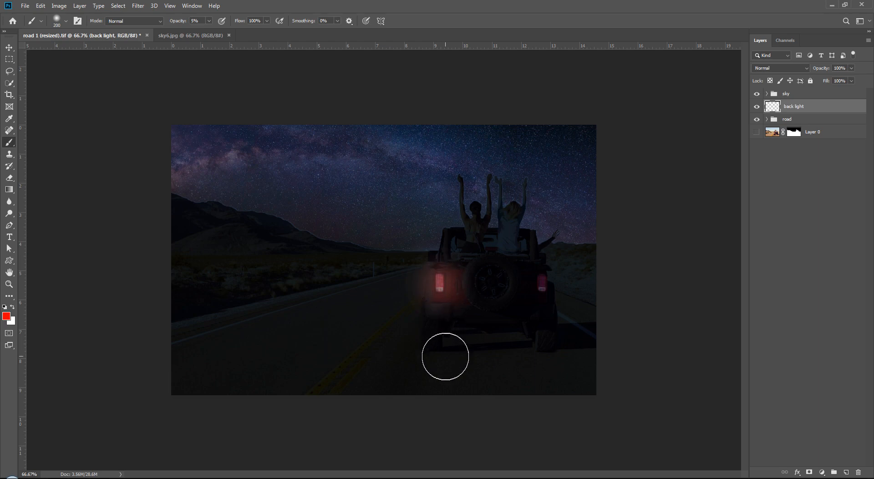
pyautogui.hotkey('ctrl', 'z')
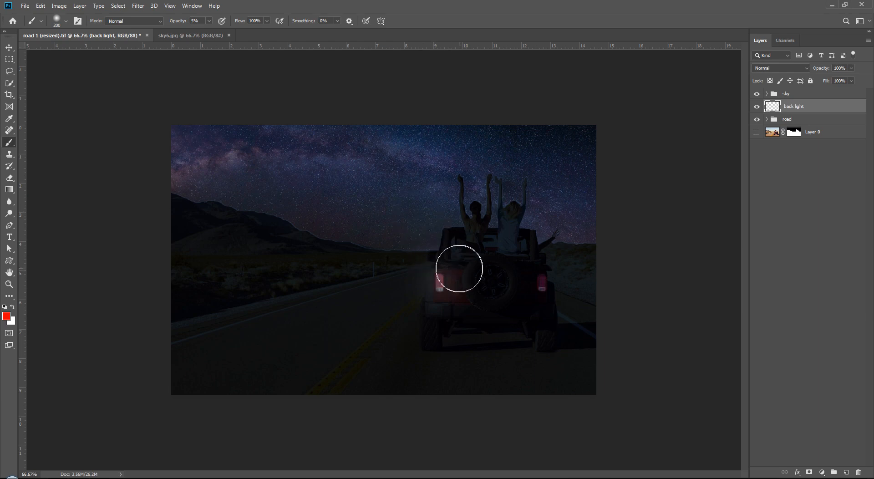
# Build up the left taillight's glow on the back light layer with red and white dabs at 100 and 150 px
pyautogui.moveTo(459, 268); pyautogui.dragTo(442, 280)
pyautogui.press('[')
pyautogui.press('[')
pyautogui.press('[')
pyautogui.press('[')
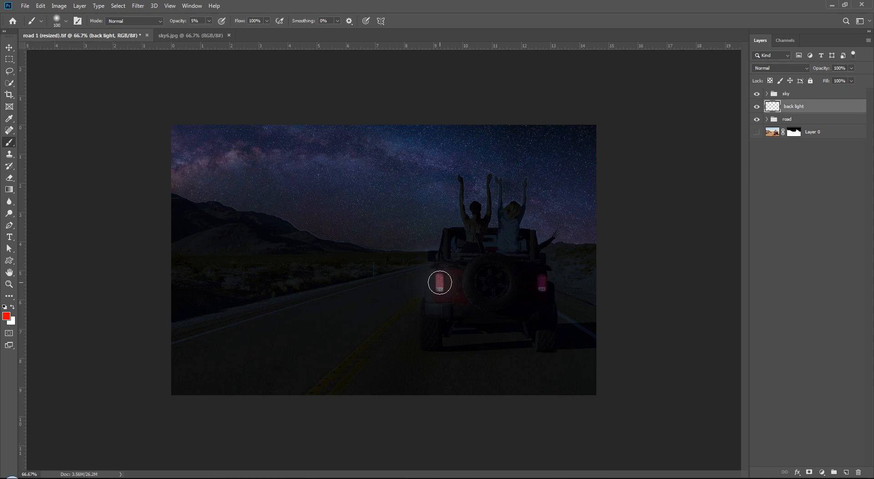
pyautogui.click(439, 283)
pyautogui.press(']')
pyautogui.press(']')
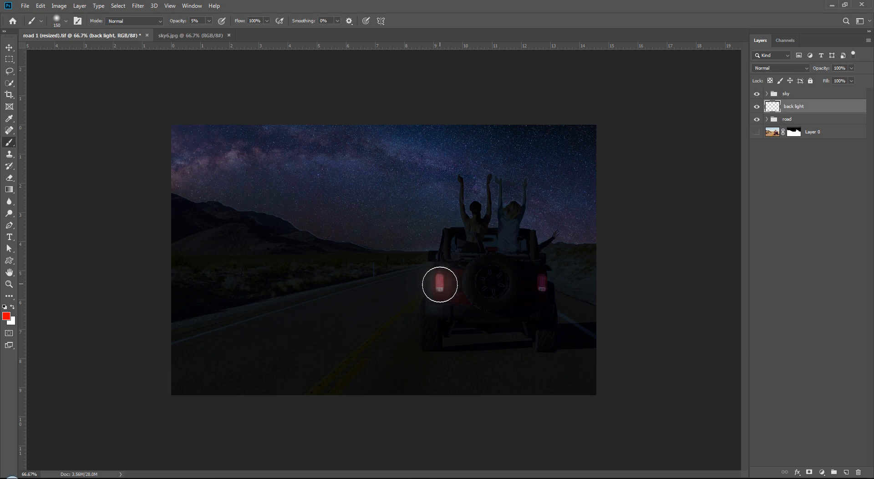
pyautogui.press('x')
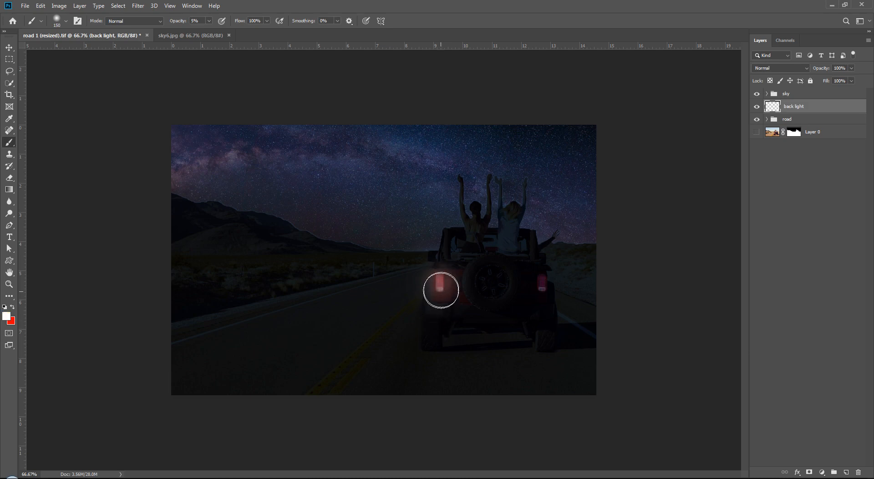
pyautogui.press('x')
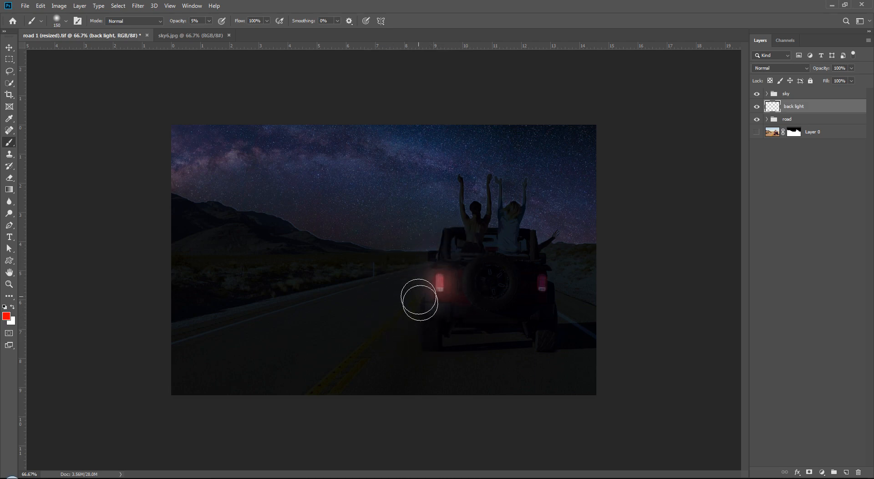
# Build the right taillight's glow on the back light layer with white and red dabs, reducing the brush to 100 px
pyautogui.press('x')
pyautogui.click(544, 284)
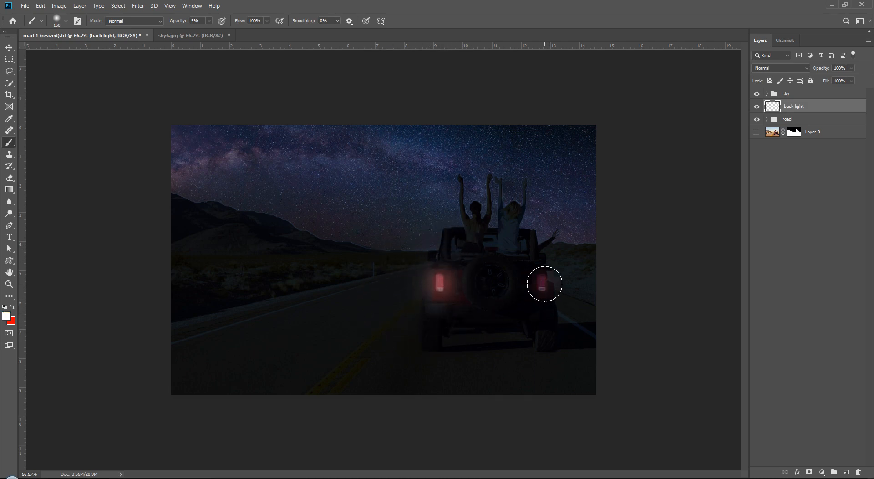
pyautogui.press('[')
pyautogui.press('[')
pyautogui.click(541, 283)
pyautogui.press('x')
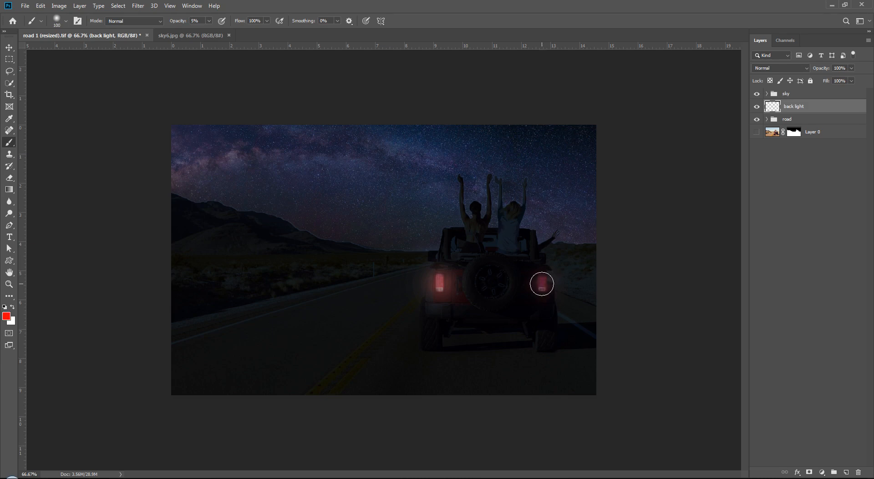
pyautogui.press('x')
pyautogui.click(541, 283)
pyautogui.press('x')
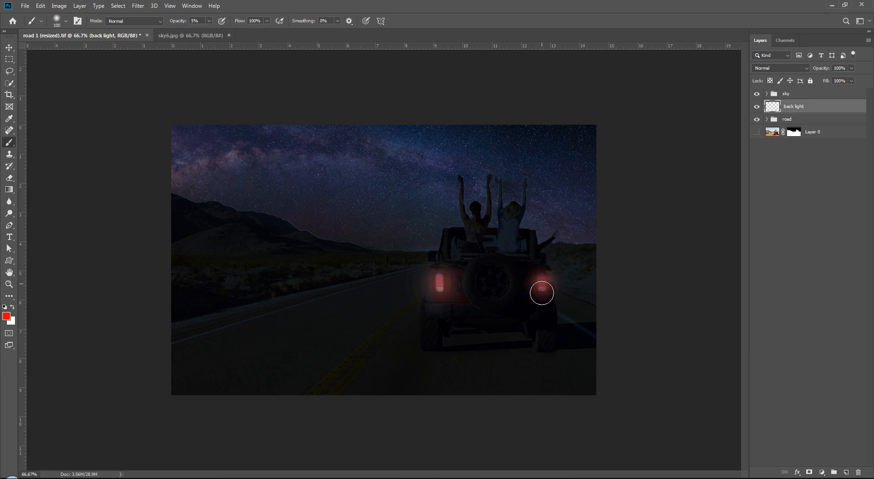
pyautogui.click(540, 281)
pyautogui.click(541, 283)
# Widen the right taillight's glow with white dabs at a 150 px brush size
pyautogui.press(']')
pyautogui.press(']')
pyautogui.press('x')
pyautogui.click(544, 283)
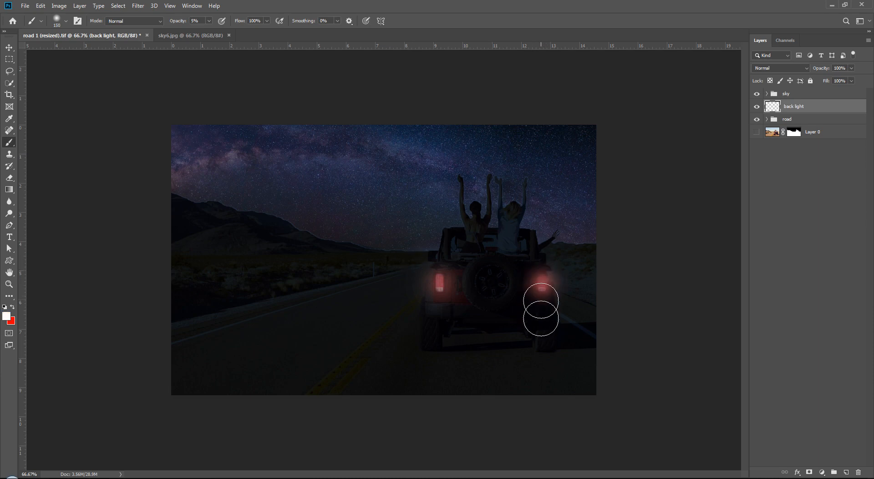
pyautogui.click(542, 283)
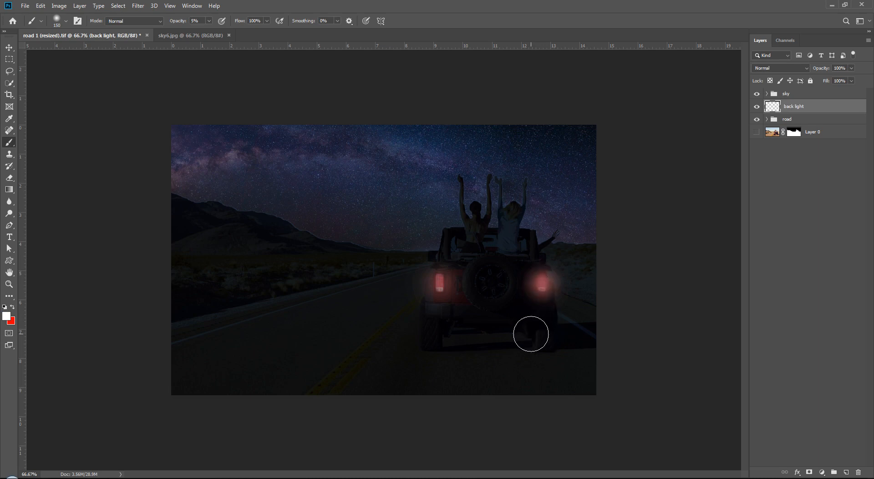
# Compare the image with the back light layer hidden and shown, and leave that layer selected
pyautogui.click(757, 106)
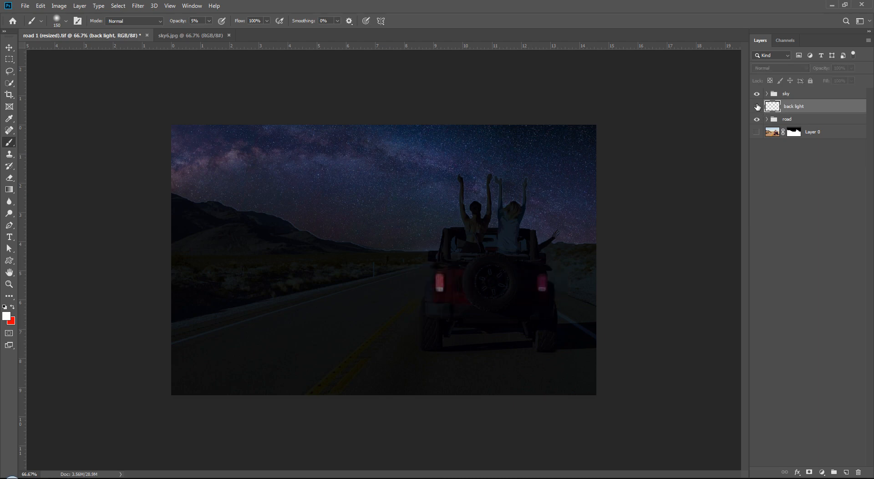
pyautogui.click(757, 106)
pyautogui.click(774, 285)
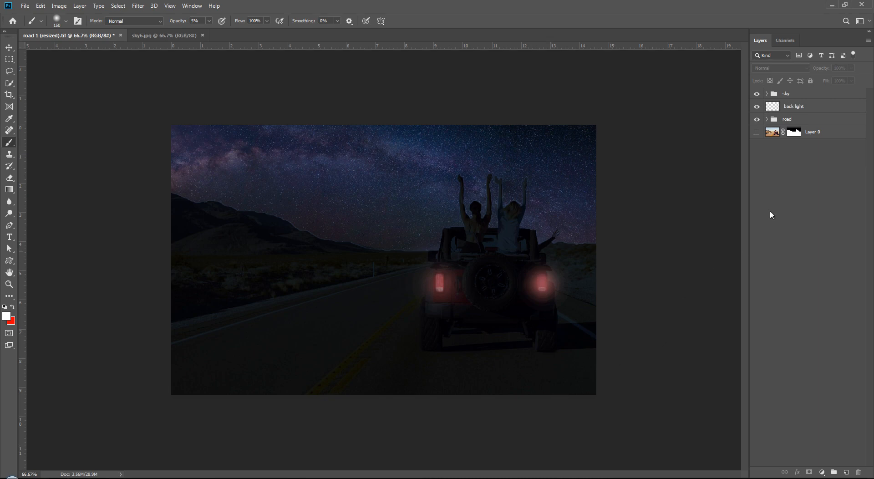
pyautogui.click(795, 137)
pyautogui.click(794, 107)
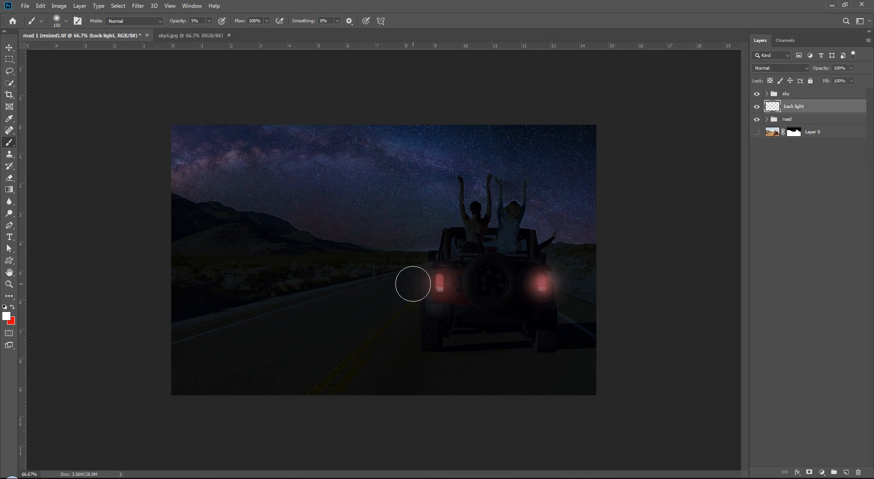
# Check the document's width, height and resolution in the Image Size dialog and close it without changes
pyautogui.press('v')
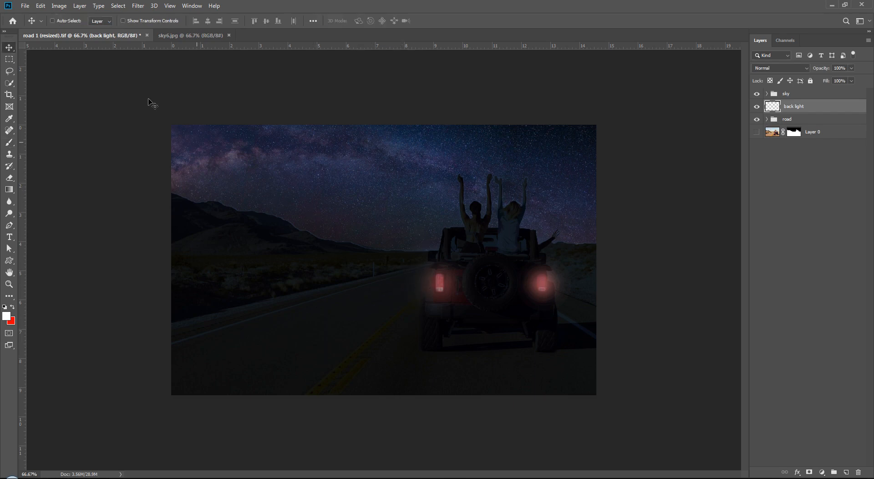
pyautogui.click(63, 6)
pyautogui.click(73, 74)
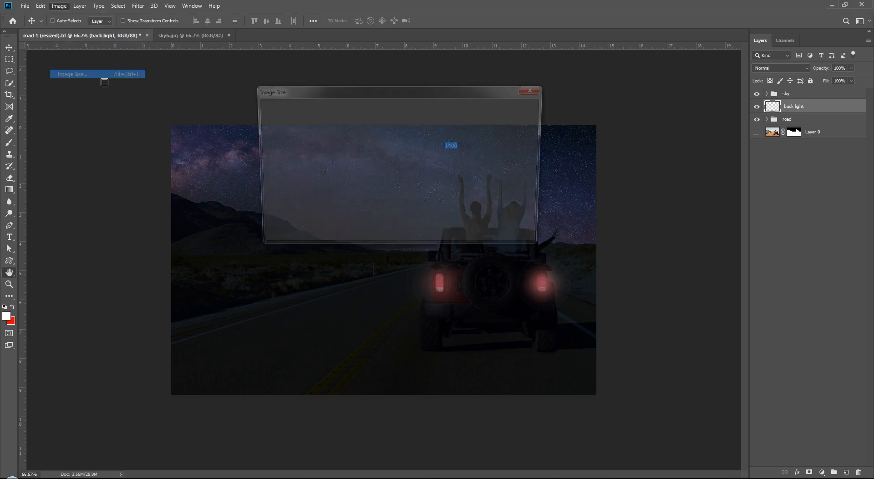
pyautogui.moveTo(467, 146); pyautogui.dragTo(444, 160)
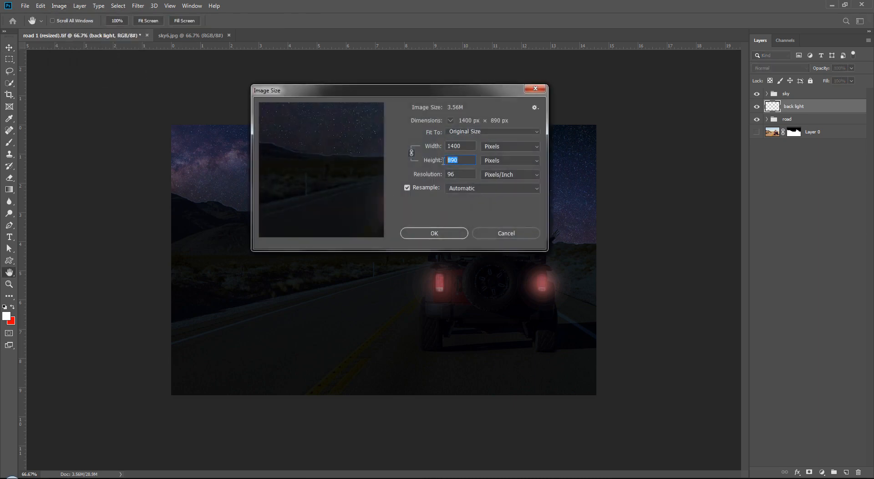
pyautogui.click(463, 175)
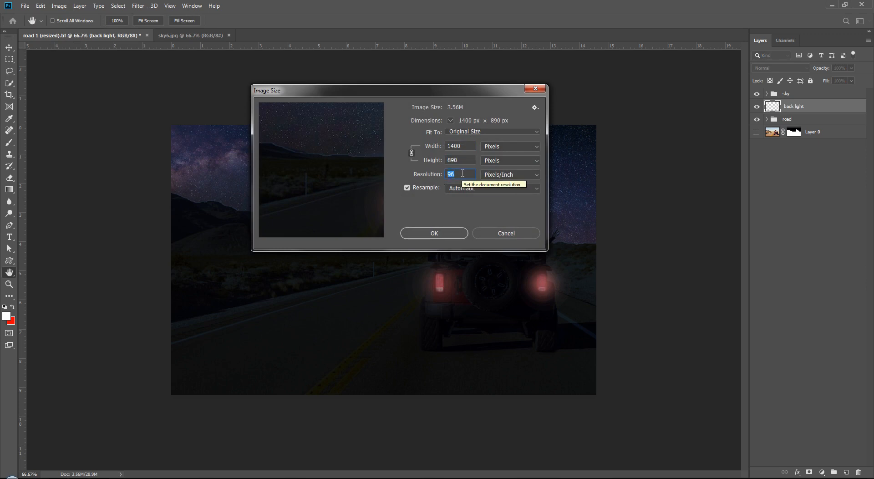
pyautogui.click(469, 146)
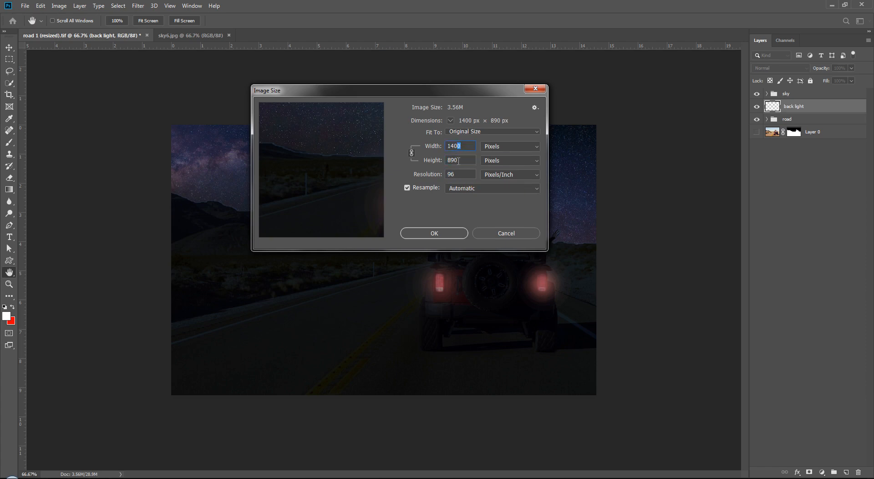
pyautogui.moveTo(458, 160); pyautogui.dragTo(447, 164)
pyautogui.click(507, 232)
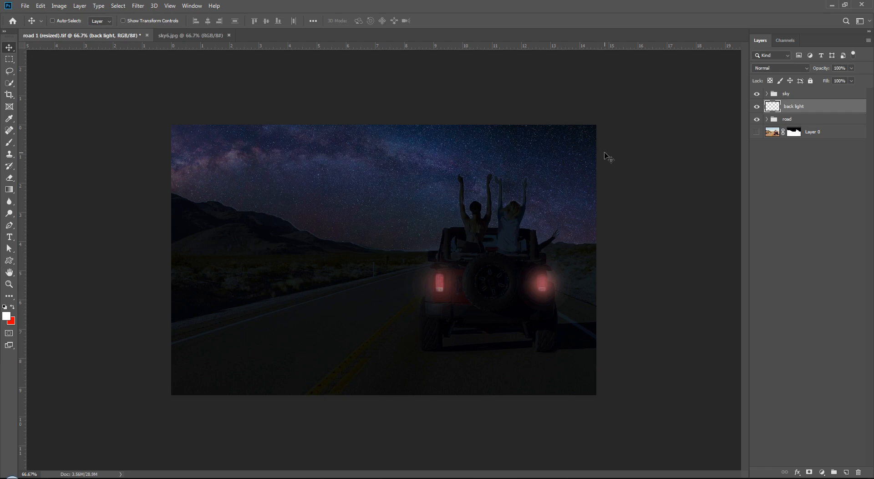
# Compare the night scene with the original Layer 0 shown alone, examining the jeep and passengers up close, and restore the night layers
pyautogui.press('ctrl')
pyautogui.moveTo(756, 94); pyautogui.dragTo(759, 120)
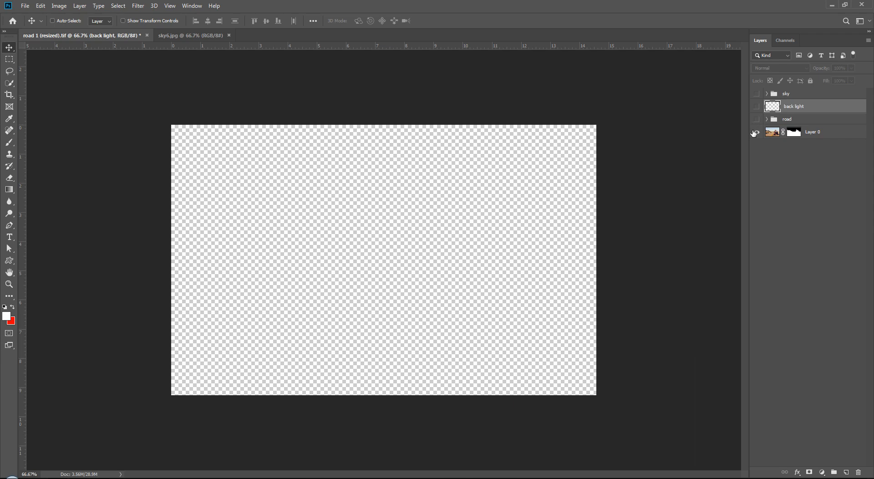
pyautogui.hotkey('ctrl', '+')
pyautogui.hotkey('ctrl', '+')
pyautogui.hotkey('ctrl', '+')
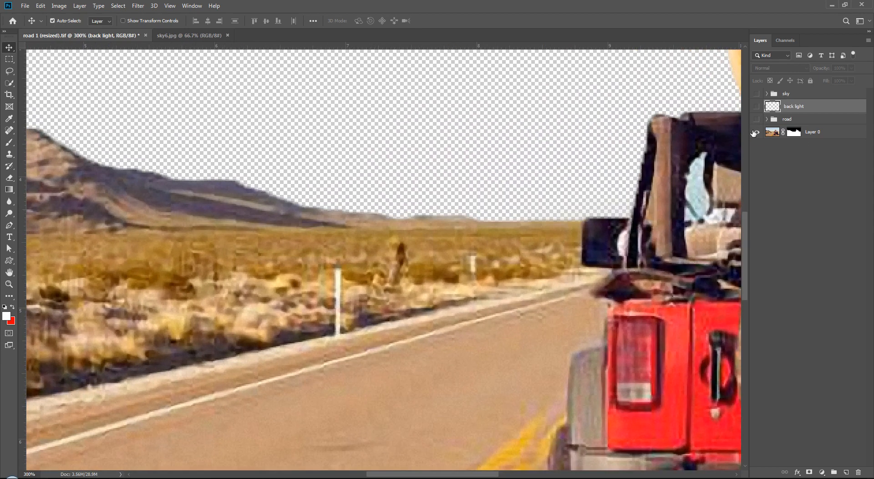
pyautogui.moveTo(552, 256); pyautogui.dragTo(241, 251)
pyautogui.moveTo(724, 59); pyautogui.dragTo(569, 210)
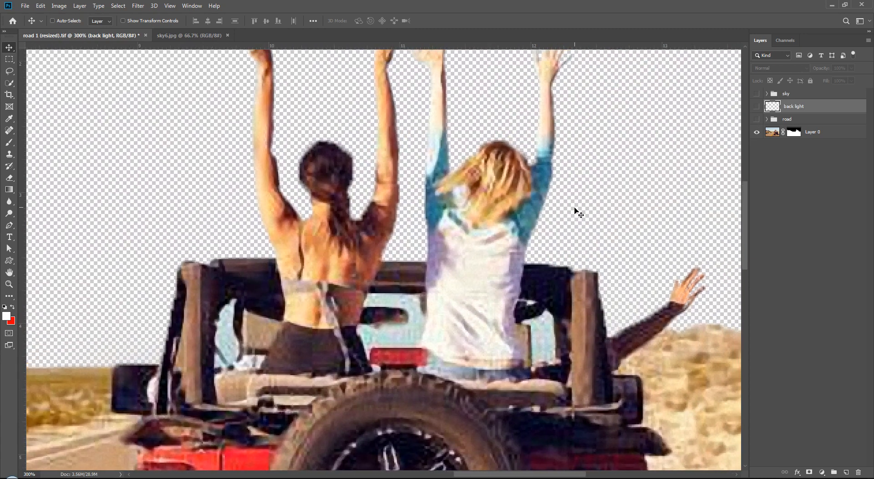
pyautogui.hotkey('ctrl', '0')
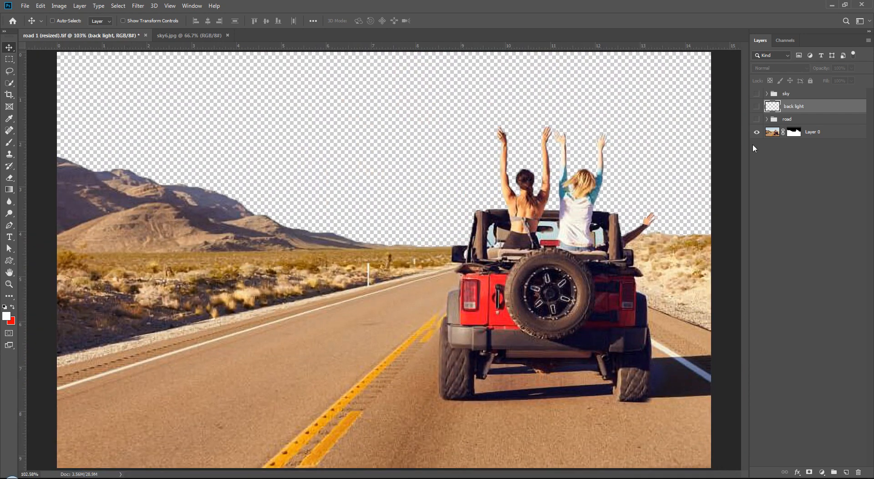
pyautogui.keyDown('alt'); pyautogui.click(758, 133); pyautogui.keyUp('alt')
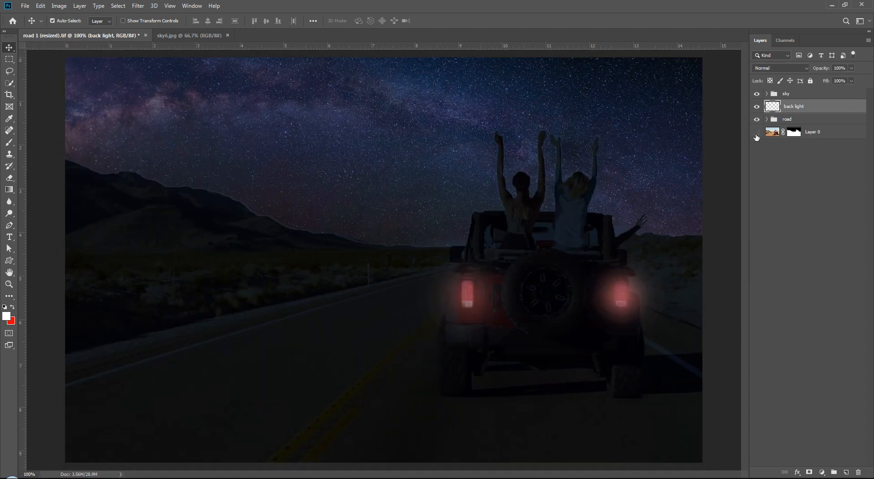
pyautogui.hotkey('ctrl', '-')
pyautogui.hotkey('ctrl', '-')
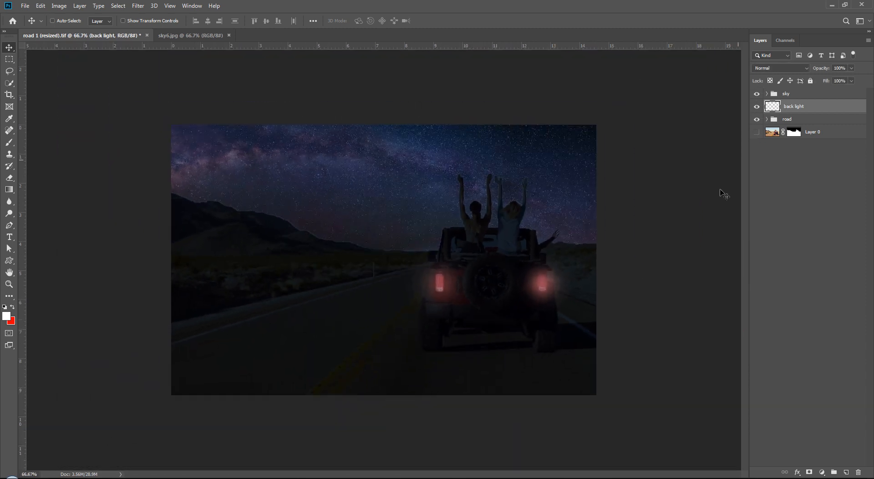
# Expand the road layer group and leave no layer selected
pyautogui.click(829, 249)
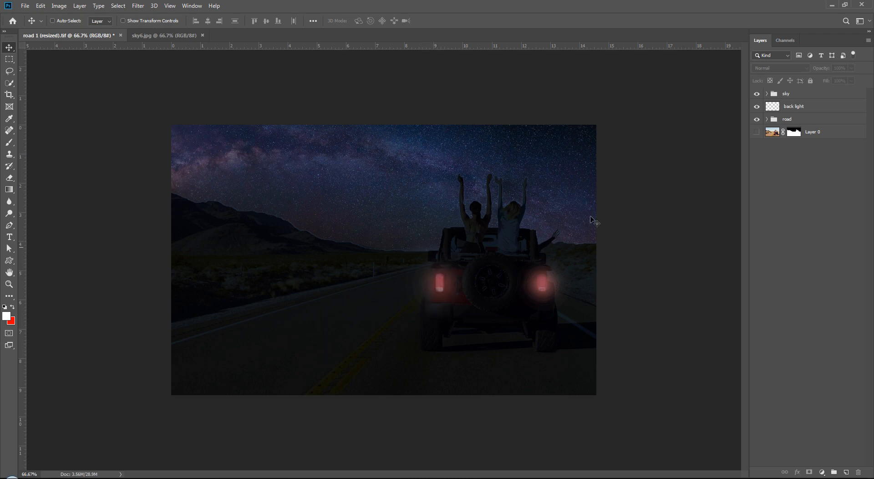
pyautogui.click(797, 111)
pyautogui.click(766, 119)
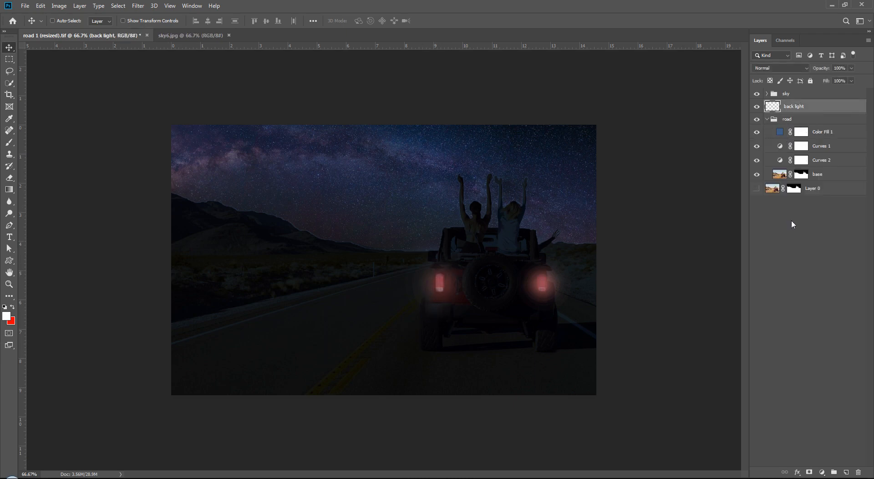
pyautogui.click(791, 219)
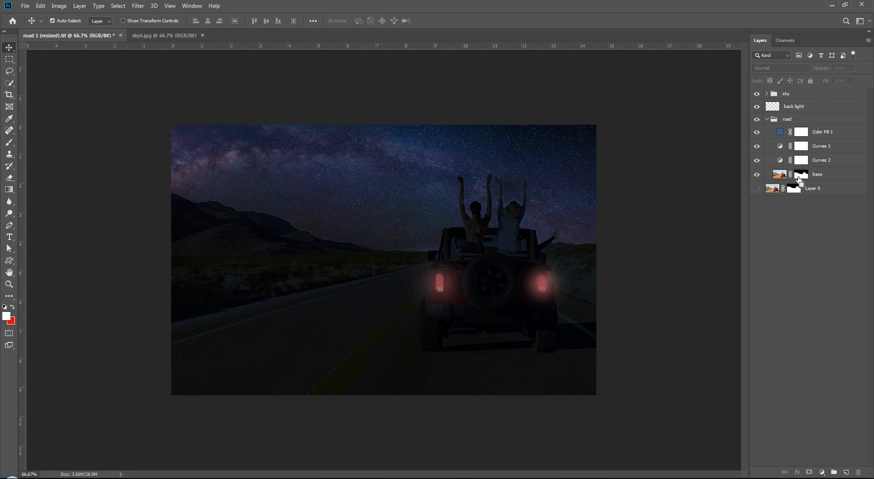
# Outline a wedge-shaped light beam beside the jeep's left taillight with the Pen tool and turn the path into a selection
pyautogui.hotkey('ctrl', '+')
pyautogui.hotkey('ctrl', '+')
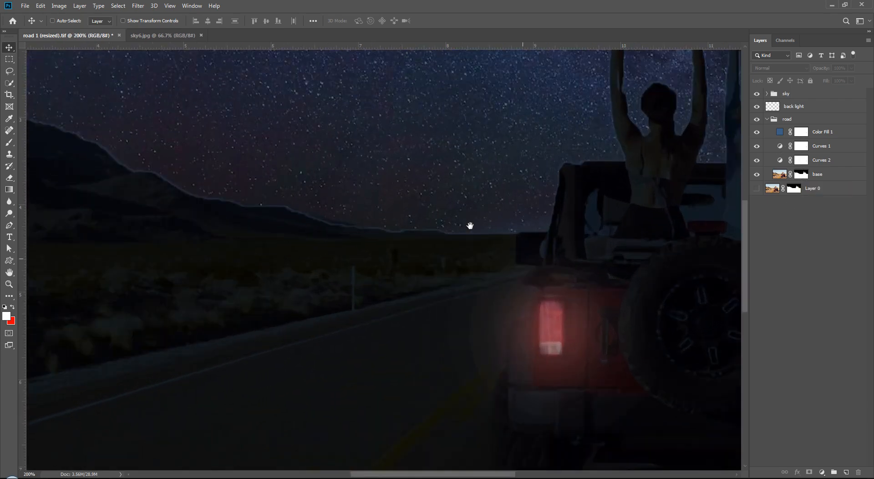
pyautogui.moveTo(470, 225); pyautogui.dragTo(425, 182)
pyautogui.press('p')
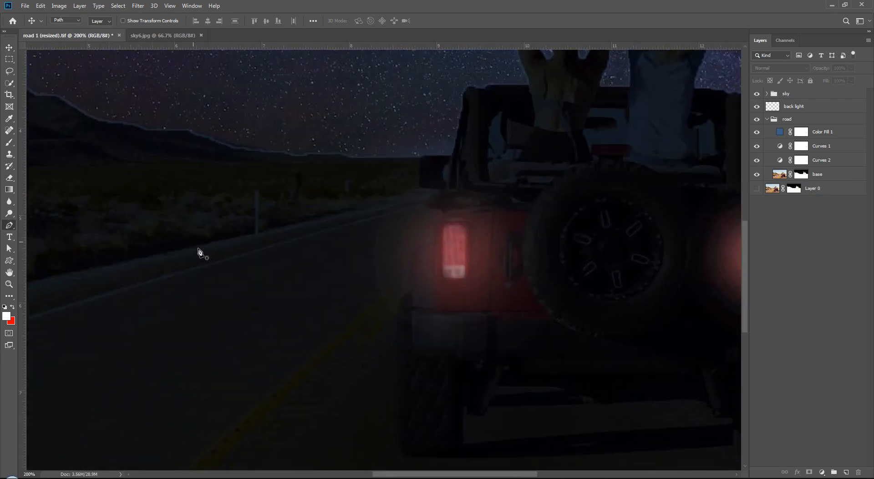
pyautogui.click(410, 254)
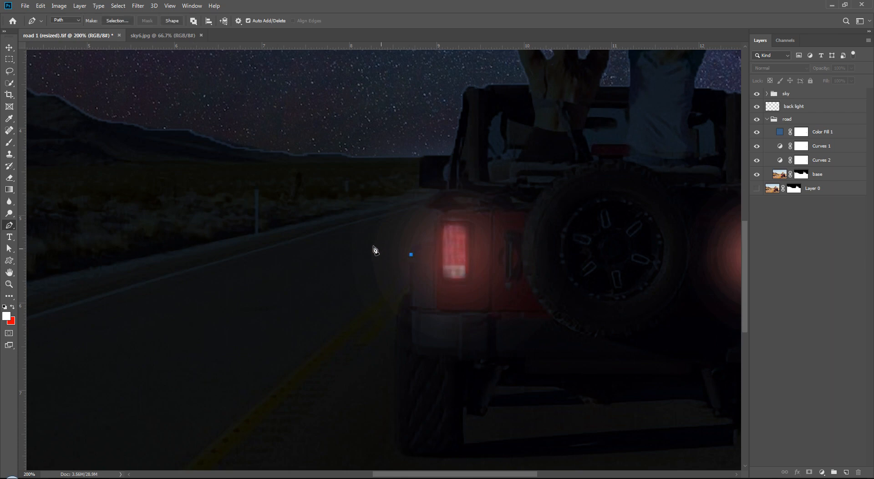
pyautogui.click(332, 221)
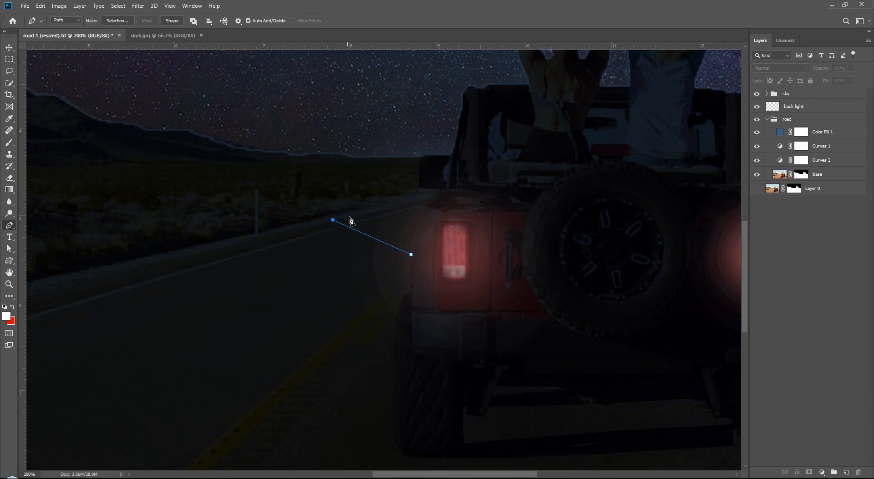
pyautogui.click(426, 208)
pyautogui.hotkey('ctrl', 'Return')
# Apply a black-to-transparent linear gradient upward through the selected left beam on the Color Fill 1 layer mask
pyautogui.click(802, 132)
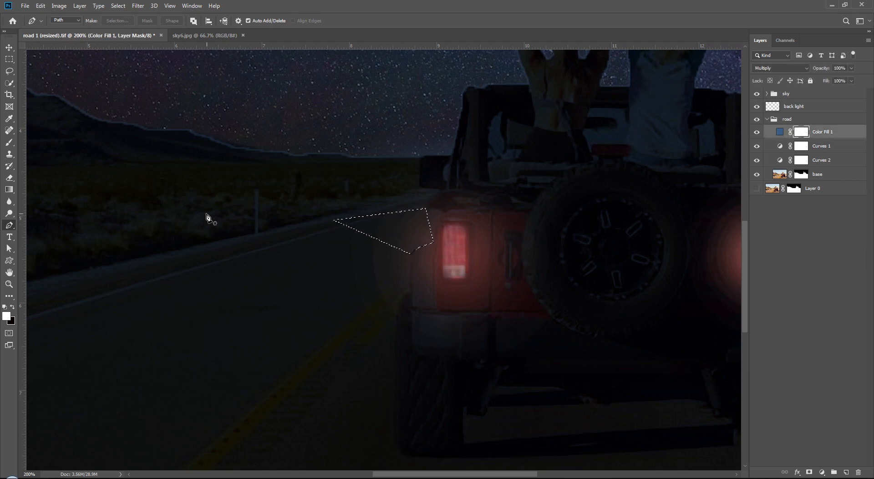
pyautogui.click(13, 192)
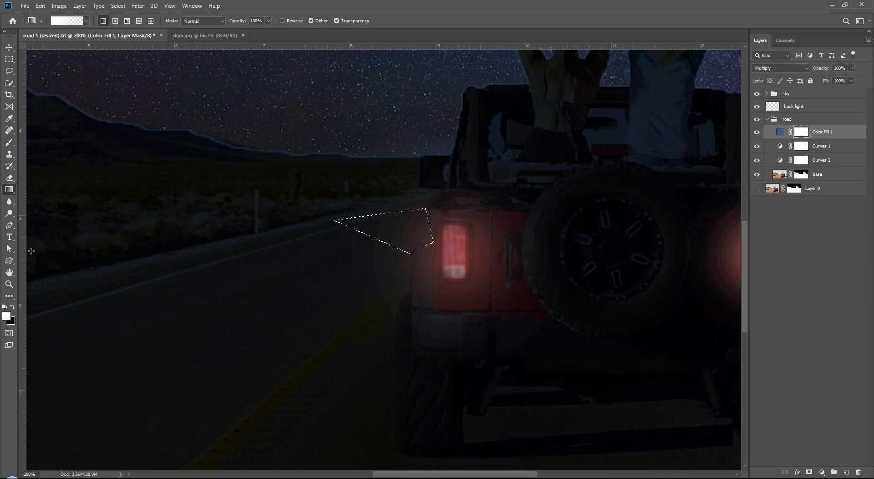
pyautogui.click(13, 307)
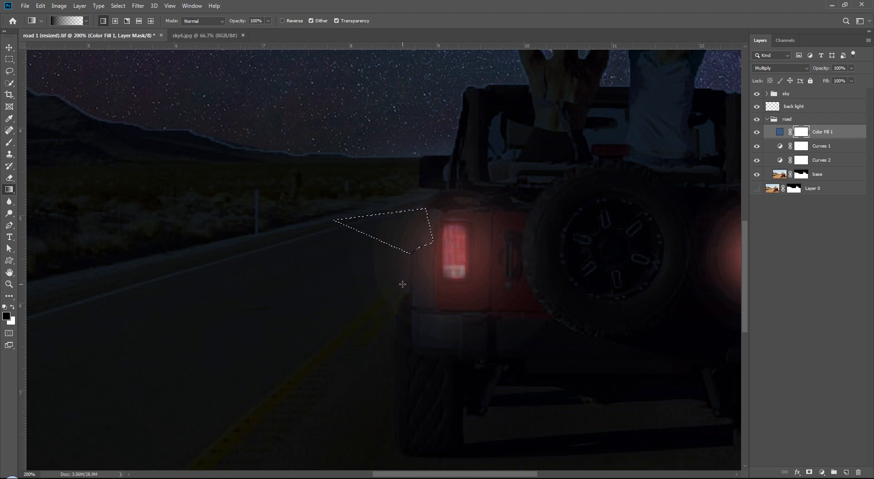
pyautogui.moveTo(403, 284); pyautogui.dragTo(402, 200)
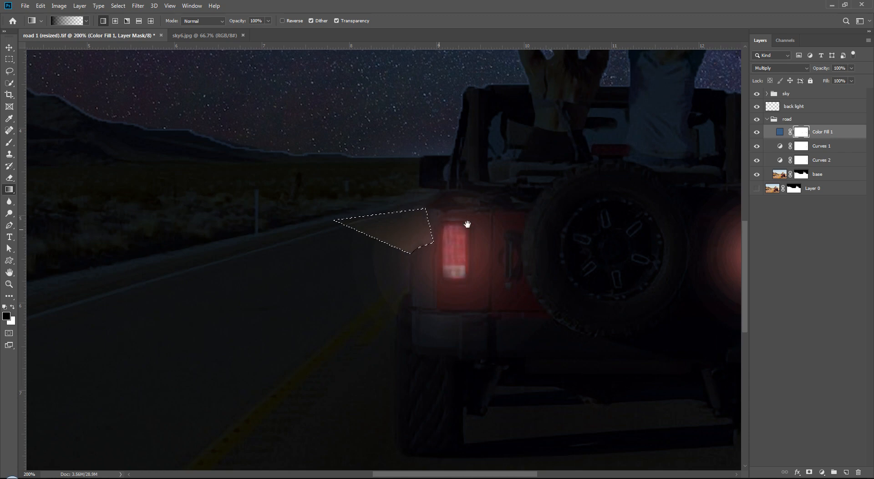
# Deselect the left beam, outline a matching beam beside the right taillight with the Pen tool, and turn it into a selection
pyautogui.hscroll(5, 469, 224)
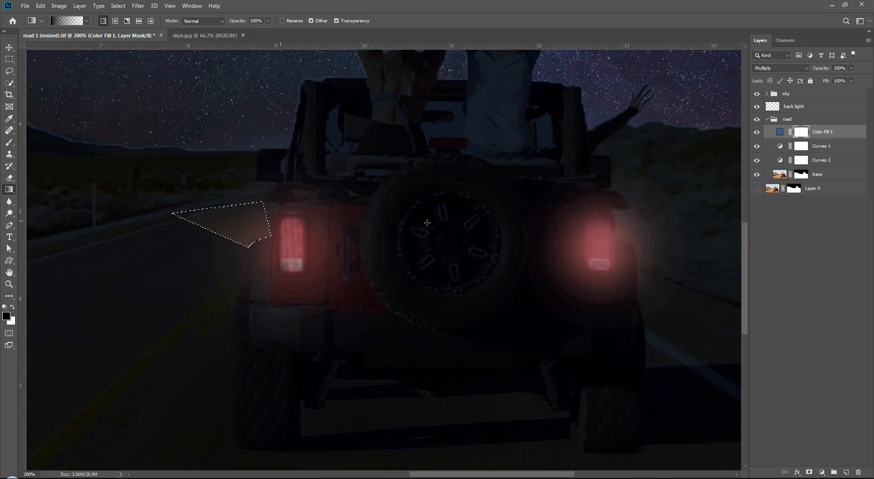
pyautogui.moveTo(636, 240); pyautogui.dragTo(582, 234)
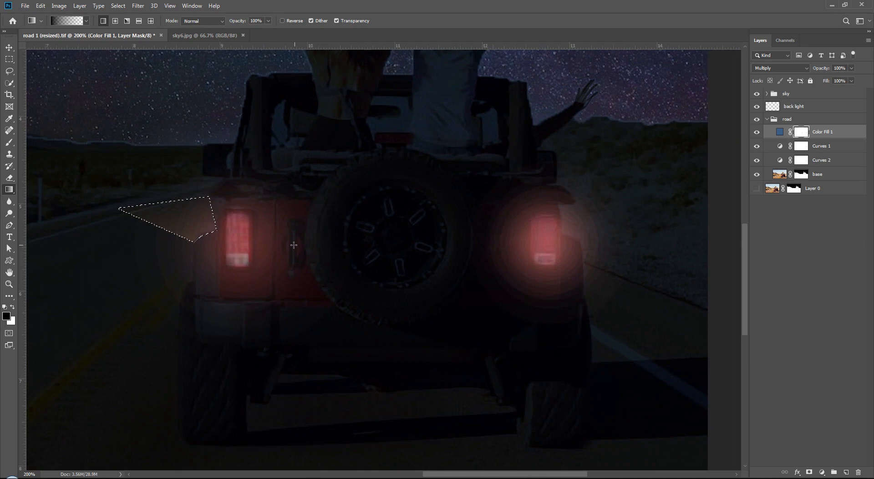
pyautogui.moveTo(712, 231); pyautogui.dragTo(643, 226)
pyautogui.moveTo(150, 233); pyautogui.dragTo(201, 257)
pyautogui.moveTo(542, 244); pyautogui.dragTo(445, 236)
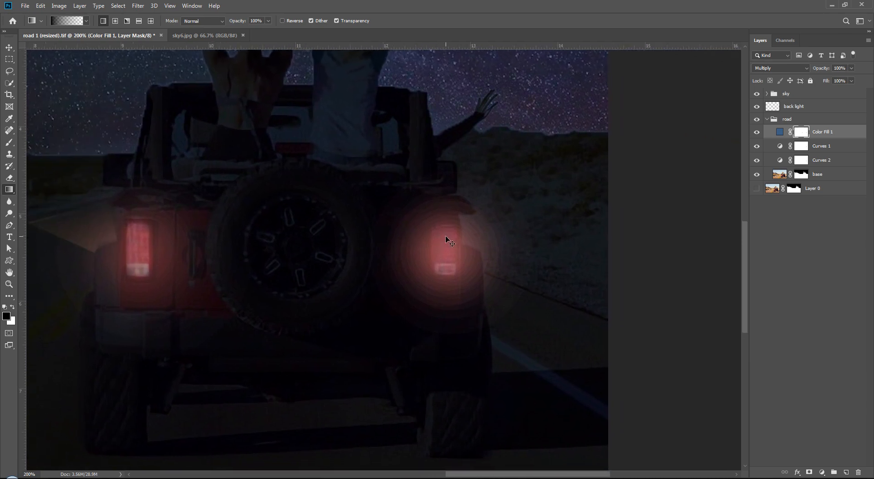
pyautogui.press('p')
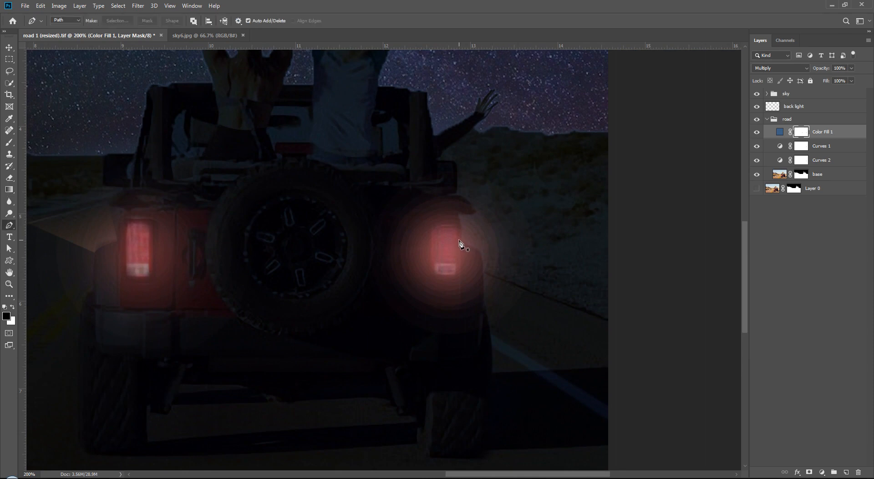
pyautogui.click(462, 244)
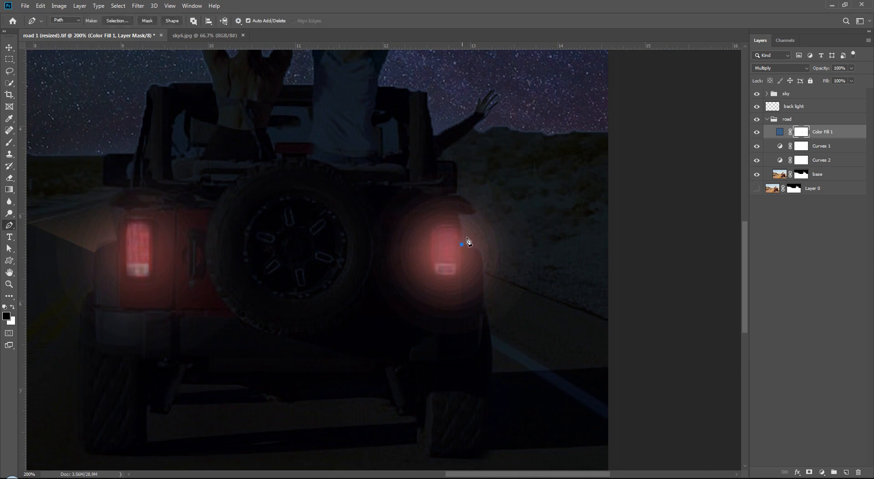
pyautogui.click(510, 201)
pyautogui.click(457, 190)
pyautogui.click(474, 210)
pyautogui.click(457, 215)
pyautogui.click(461, 244)
pyautogui.hotkey('ctrl', 'Return')
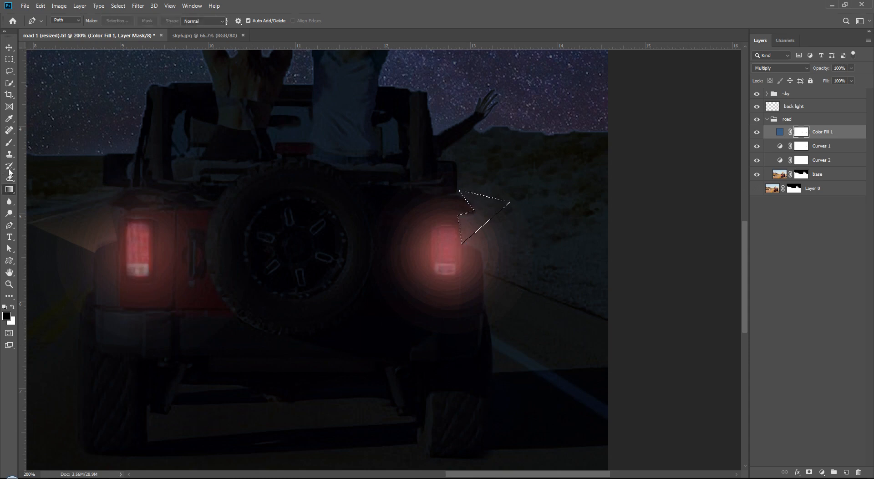
# Apply the black-to-transparent gradient upward through the right beam on the Color Fill 1 mask and clear the selection
pyautogui.click(9, 188)
pyautogui.moveTo(475, 252); pyautogui.dragTo(474, 207)
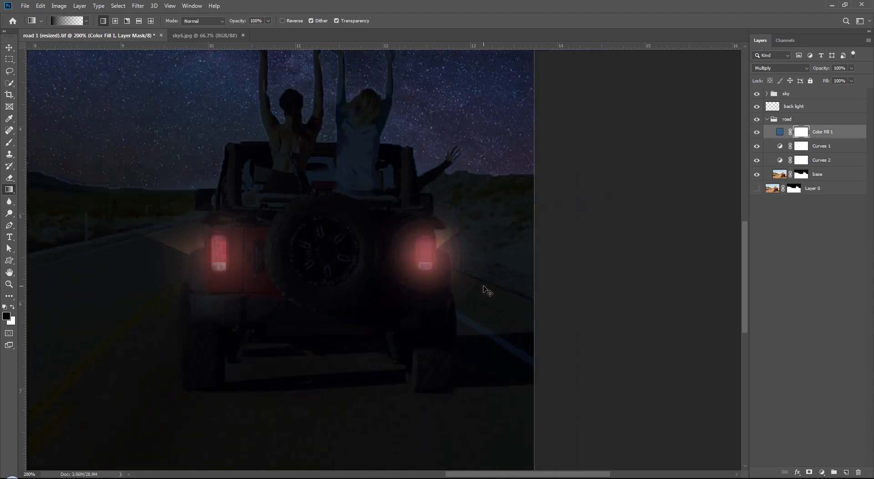
pyautogui.hotkey('ctrl', '-')
pyautogui.hotkey('ctrl', '-')
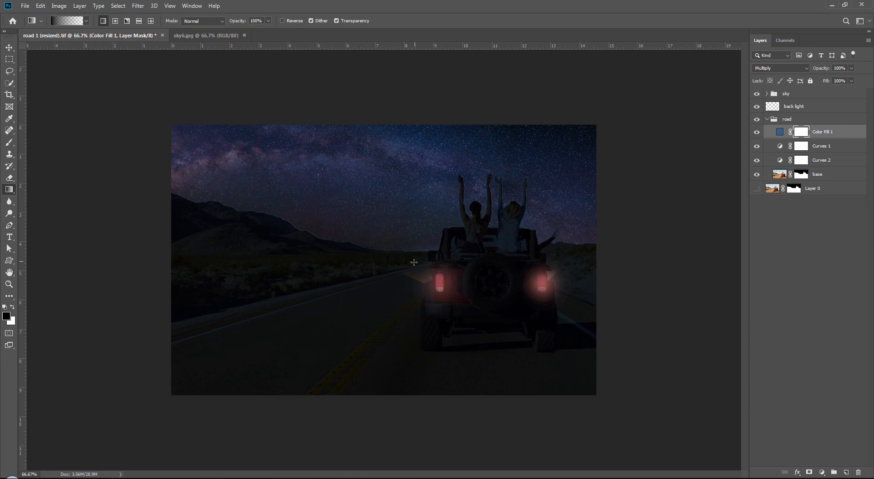
# Replace the Curves 1 and Curves 2 masks with copies of the Color Fill 1 mask, and deselect all layers
pyautogui.press('v')
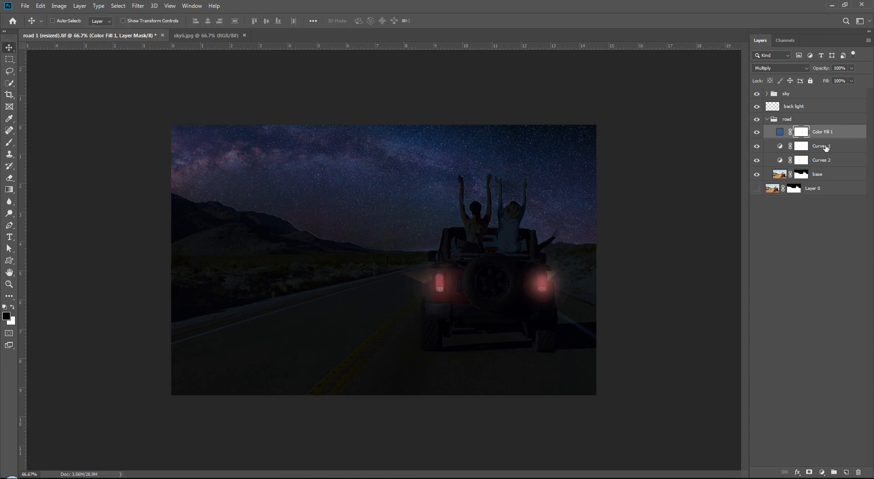
pyautogui.keyDown('alt'); pyautogui.moveTo(803, 132); pyautogui.dragTo(801, 160); pyautogui.keyUp('alt')
pyautogui.press('Return')
pyautogui.press('Return')
pyautogui.click(795, 234)
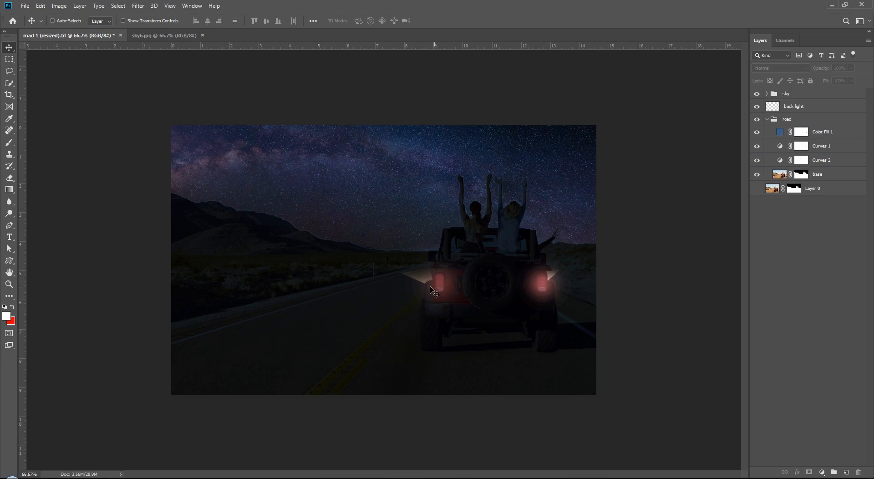
# Inspect the left light beam up close and undo the last mask replacement
pyautogui.hotkey('ctrl', '+')
pyautogui.hotkey('ctrl', '+')
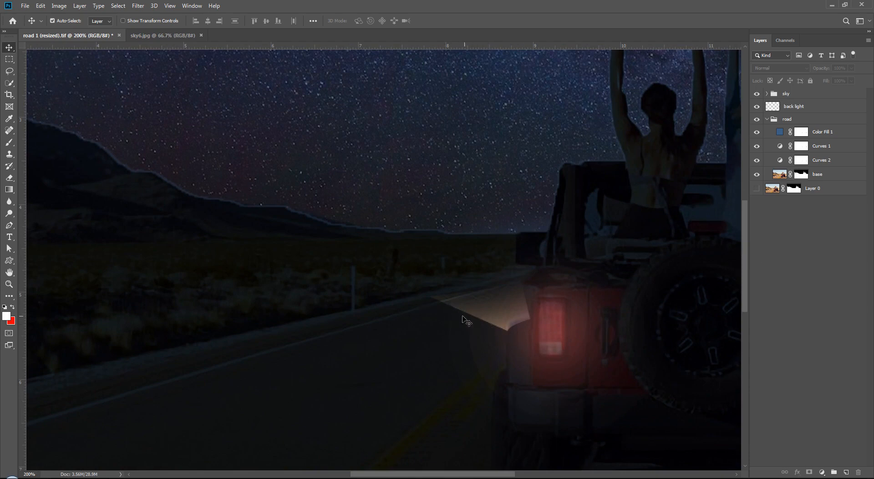
pyautogui.hotkey('ctrl', 'z')
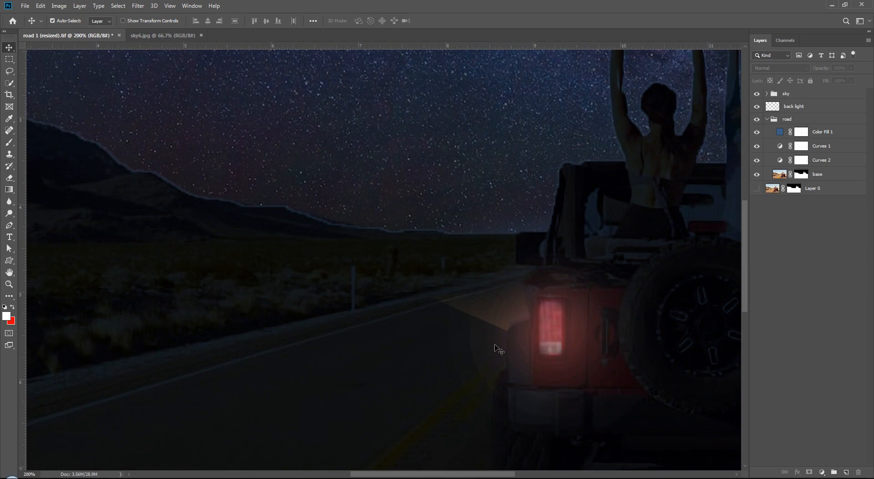
# Undo the gradients and masks of both light beams, back to the plain left beam selection
pyautogui.moveTo(524, 350); pyautogui.dragTo(384, 350)
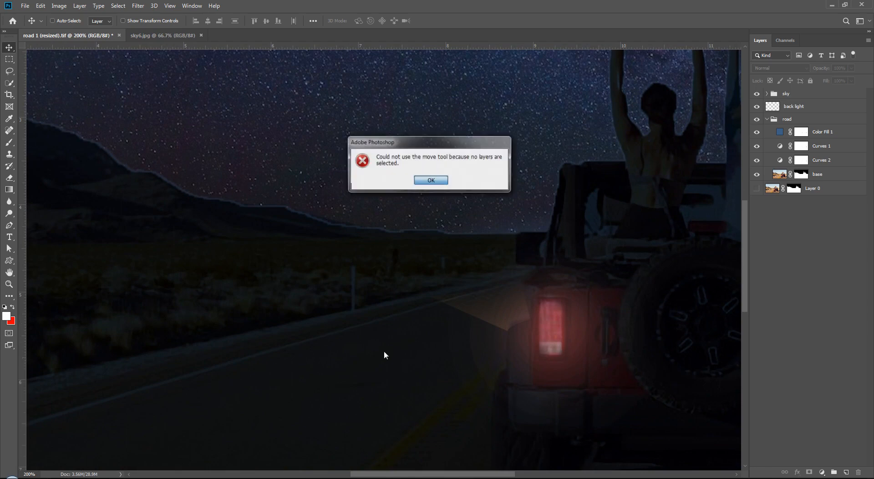
pyautogui.press('Return')
pyautogui.moveTo(700, 262); pyautogui.dragTo(416, 260)
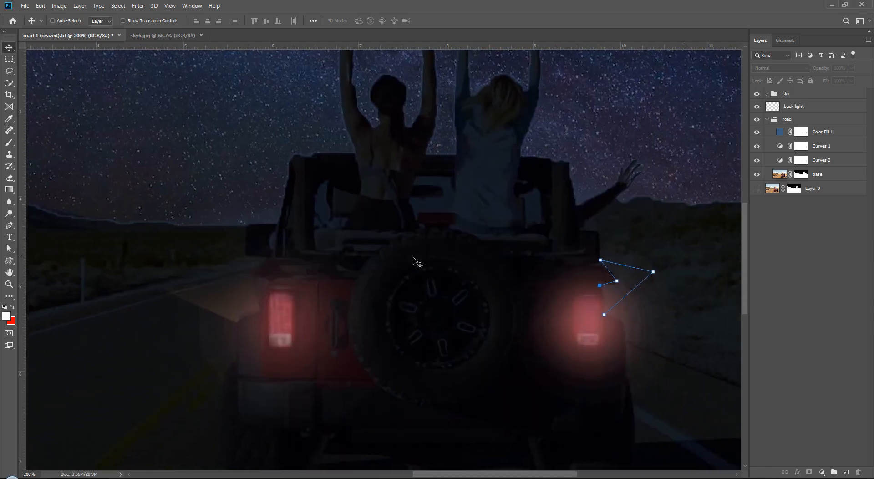
pyautogui.hotkey('ctrl', 'z')
pyautogui.hotkey('ctrl', 'z')
pyautogui.hotkey('ctrl', 'z')
pyautogui.hotkey('ctrl', 'z')
pyautogui.hotkey('ctrl', 'z')
pyautogui.hotkey('ctrl', 'z')
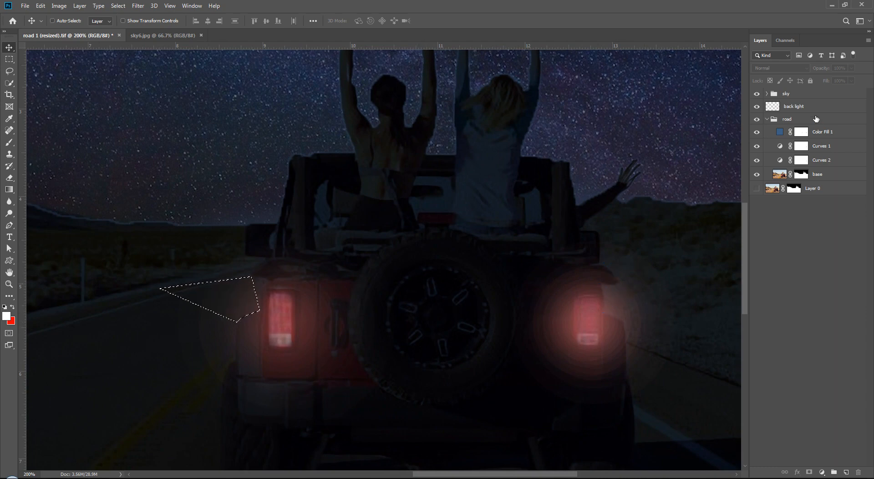
pyautogui.click(186, 8)
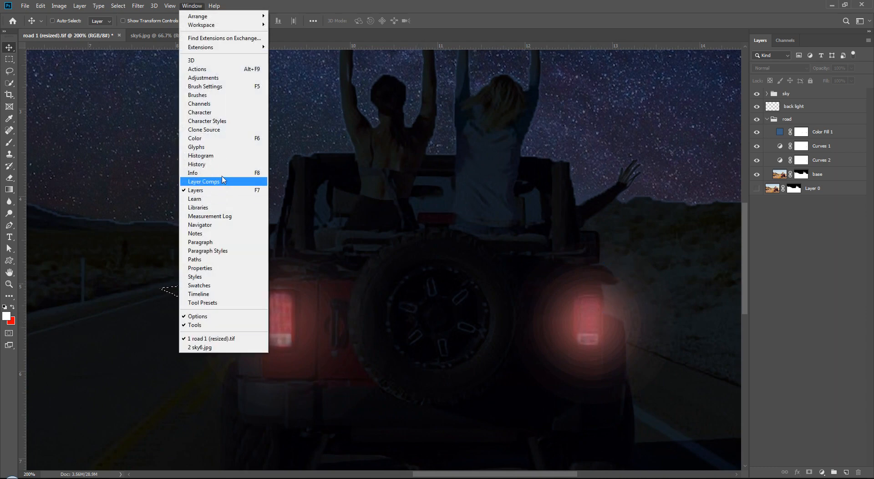
pyautogui.click(200, 268)
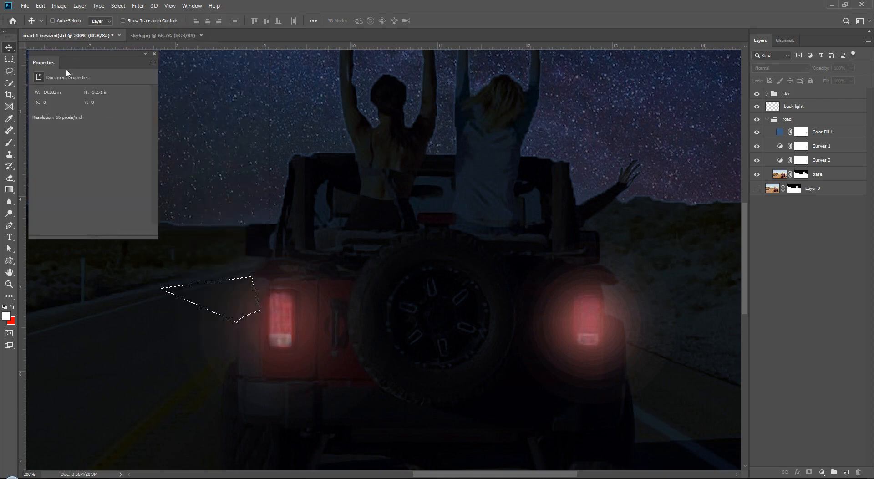
pyautogui.click(154, 54)
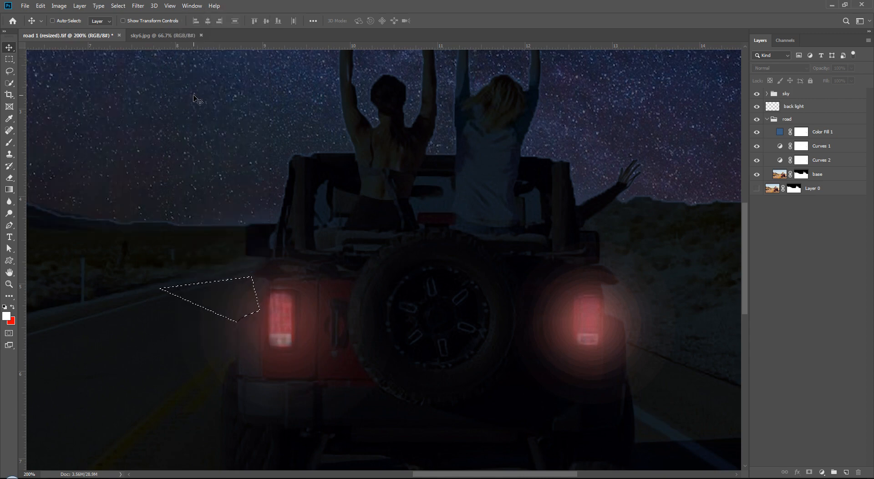
pyautogui.click(187, 7)
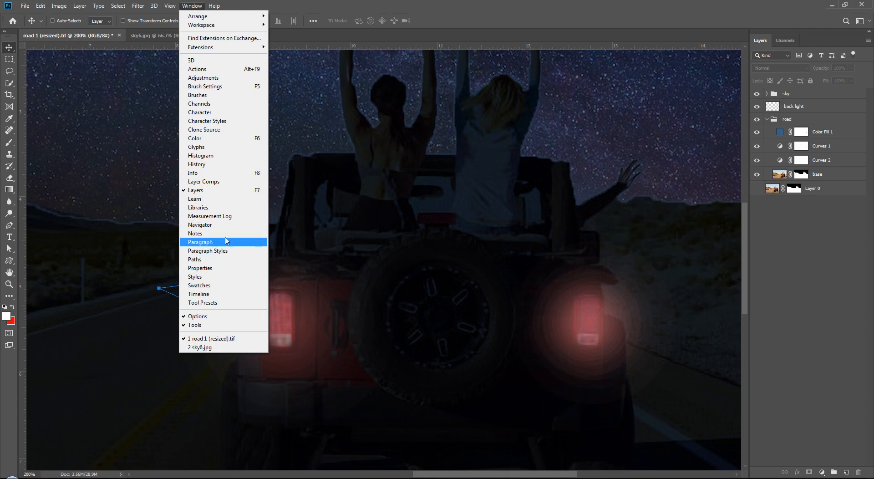
pyautogui.click(224, 268)
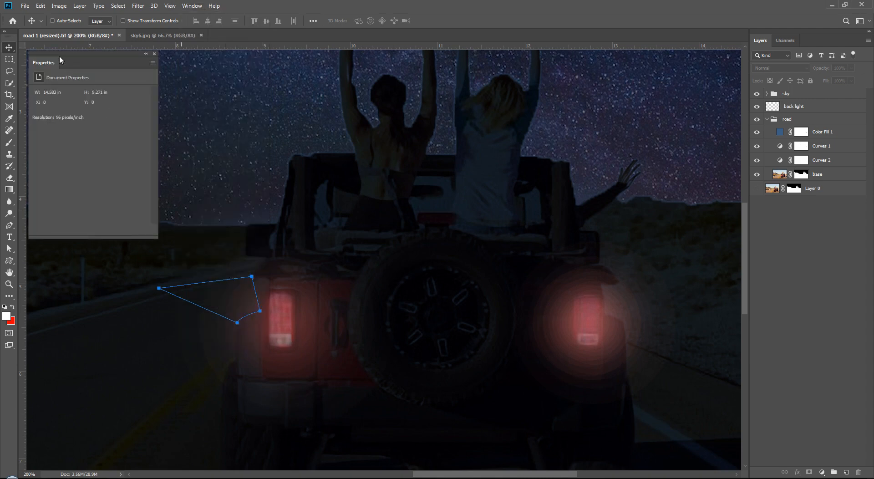
pyautogui.click(266, 112)
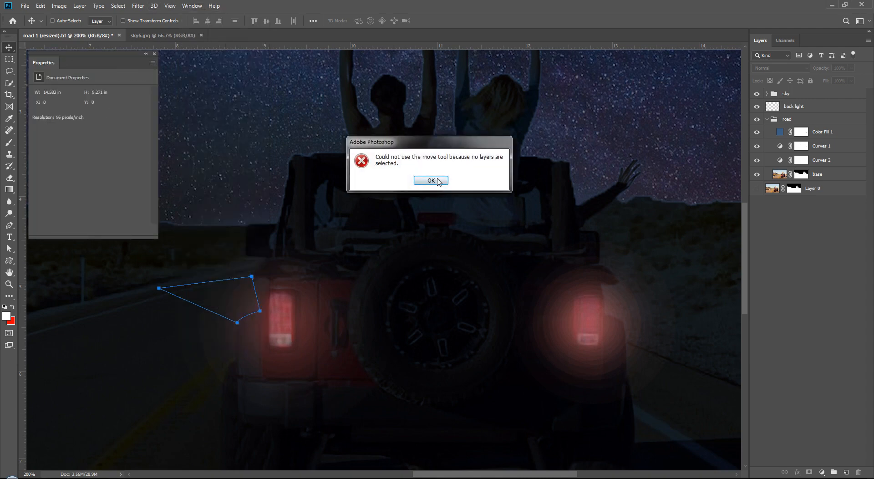
pyautogui.press('Return')
pyautogui.click(155, 54)
# Discard the old left beam outline and make the Color Fill 1 layer mask active for editing
pyautogui.hotkey('ctrl', 'Return')
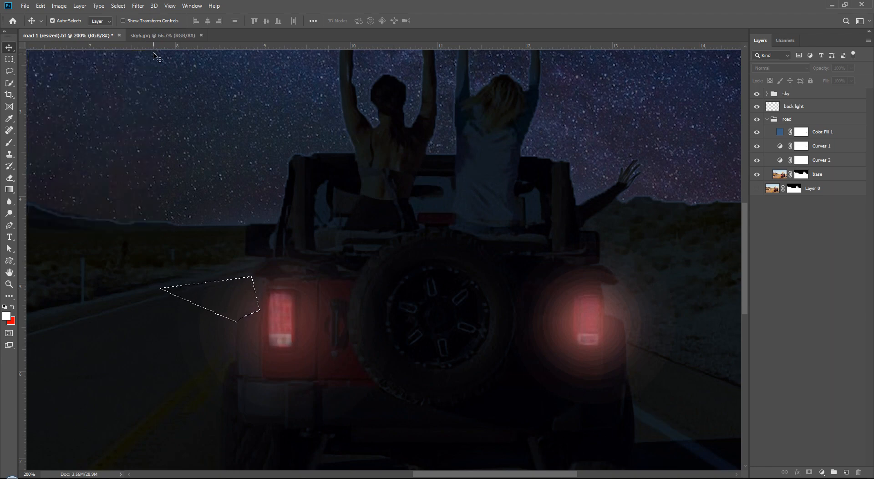
pyautogui.hotkey('ctrl', 'd')
pyautogui.press('ctrl')
pyautogui.click(800, 120)
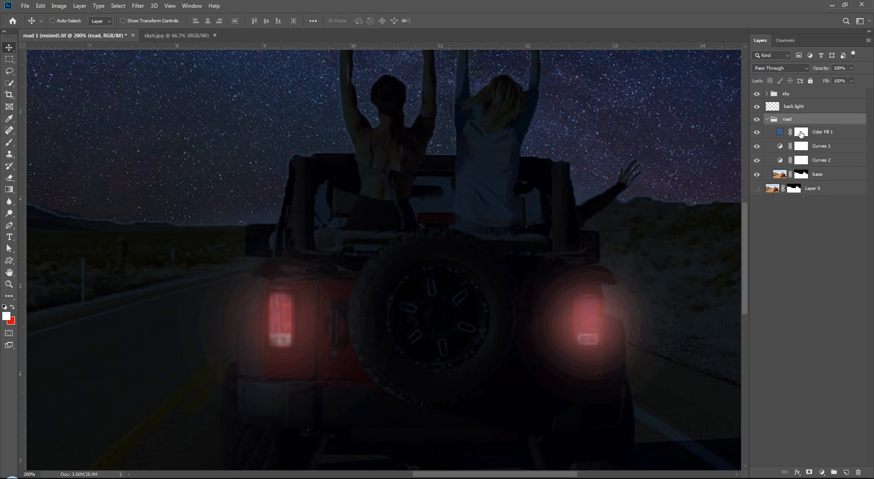
pyautogui.click(801, 138)
pyautogui.press('p')
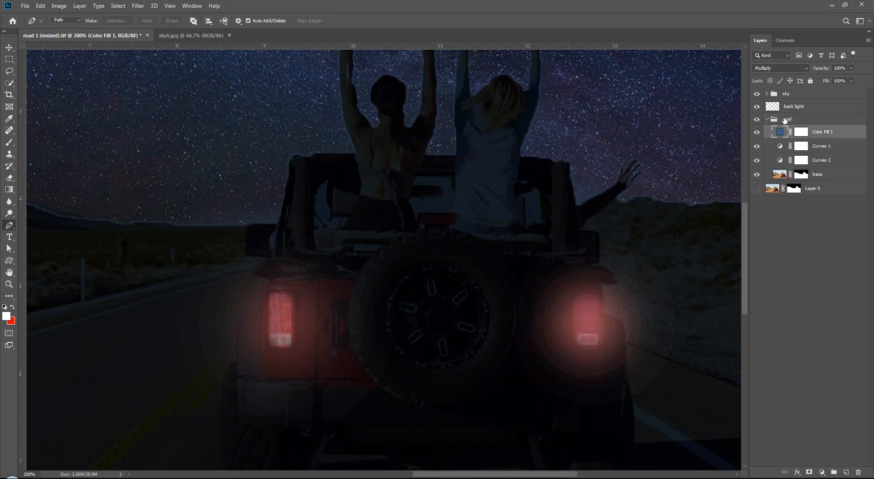
pyautogui.click(801, 132)
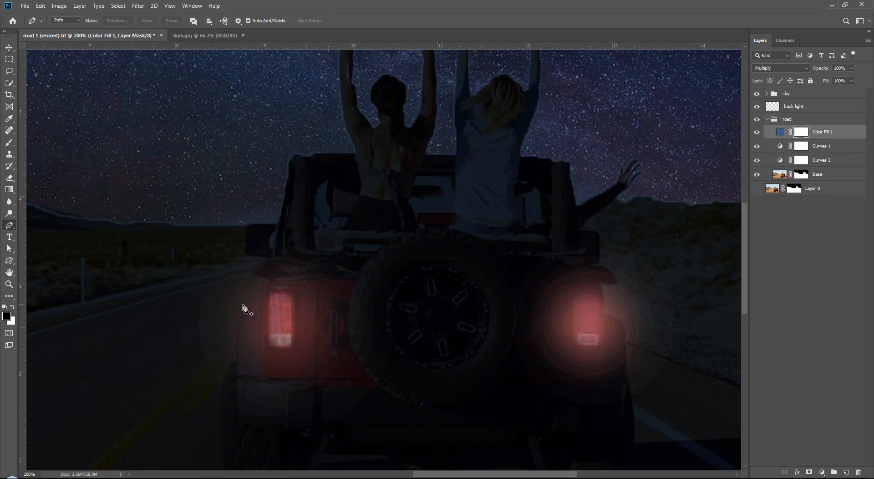
# Outline a short light beam beside the jeep's left taillight with the Pen tool and turn it into a selection
pyautogui.click(239, 311)
pyautogui.click(190, 283)
pyautogui.click(256, 265)
pyautogui.click(255, 278)
pyautogui.click(268, 281)
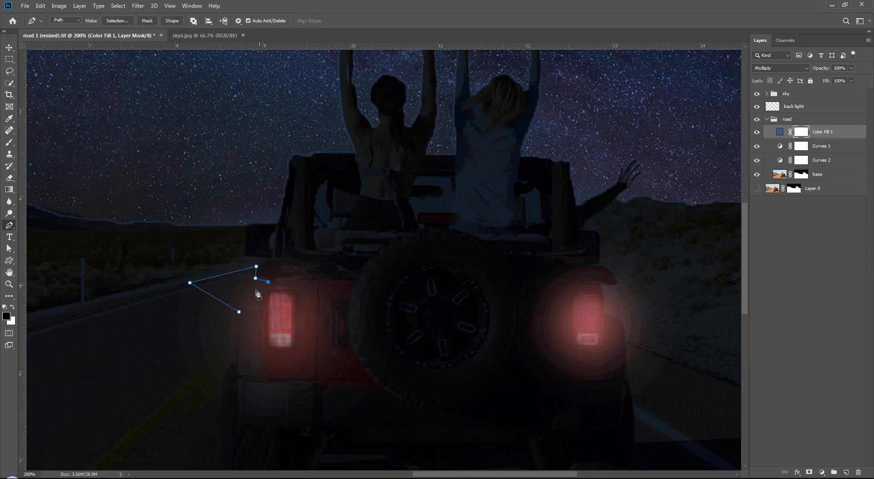
pyautogui.click(239, 312)
pyautogui.hotkey('ctrl', 'Return')
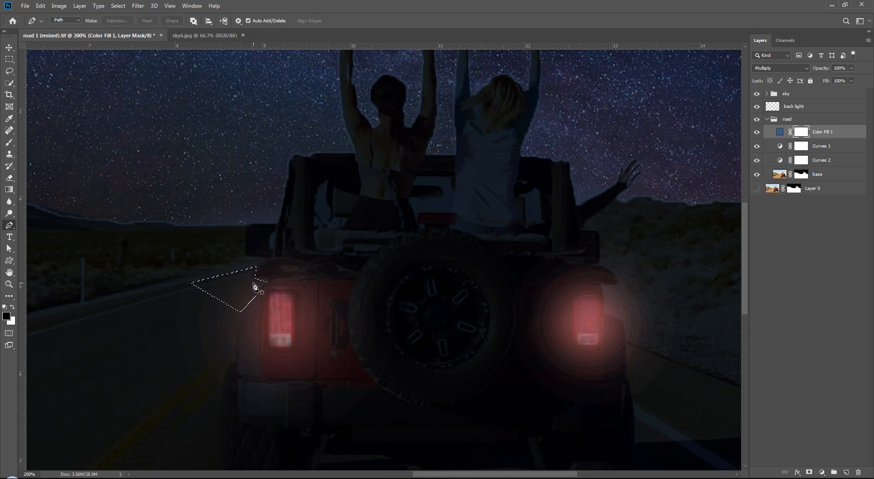
# Feather the left beam selection by 6 pixels, apply the black-to-transparent gradient upward through it on the Color Fill 1 mask, and deselect
pyautogui.click(118, 5)
pyautogui.moveTo(161, 142)
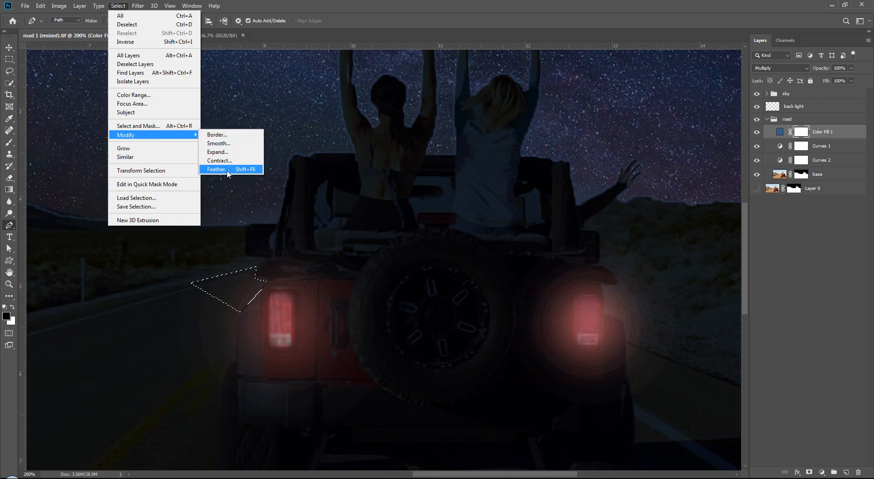
pyautogui.click(241, 169)
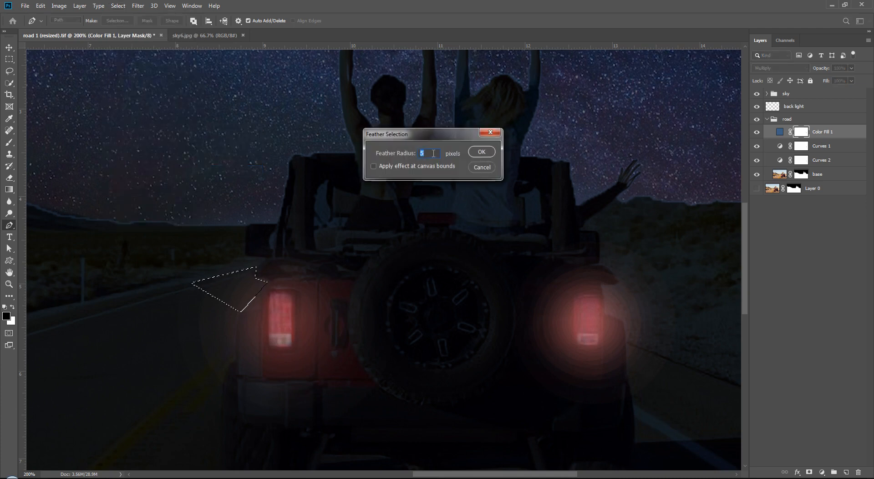
pyautogui.write('6')
pyautogui.click(482, 152)
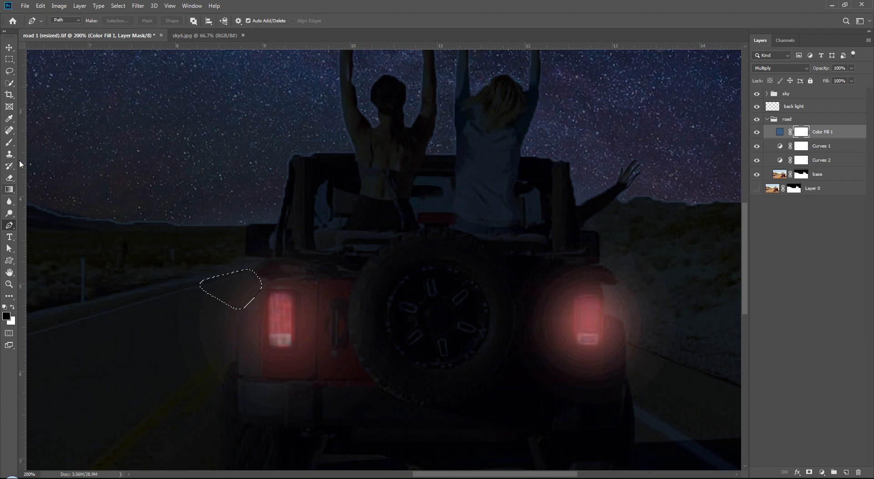
pyautogui.click(9, 189)
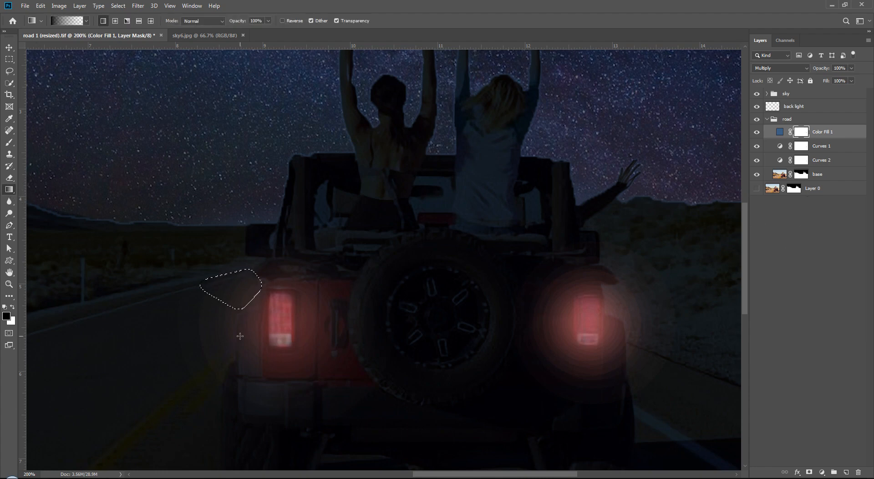
pyautogui.moveTo(240, 335); pyautogui.dragTo(237, 268)
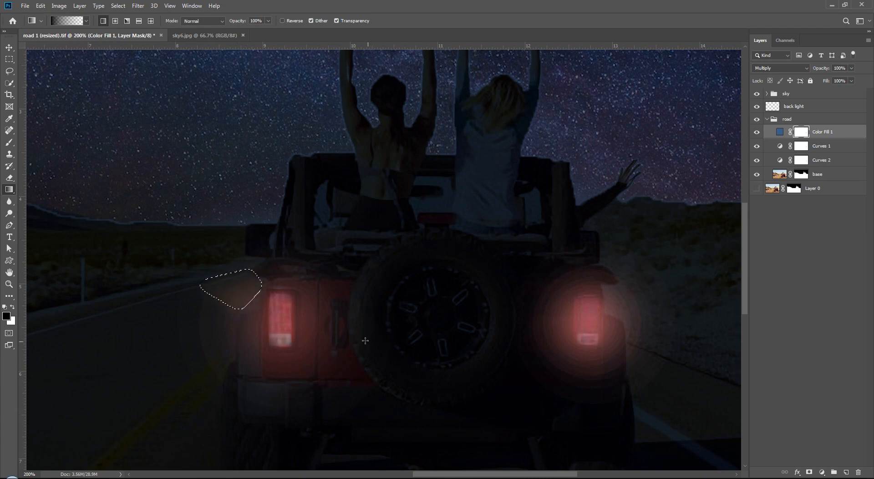
pyautogui.hotkey('ctrl', 'd')
# Outline a matching short beam beside the jeep's right taillight with the Pen tool and turn it into a selection
pyautogui.moveTo(578, 280); pyautogui.dragTo(469, 288)
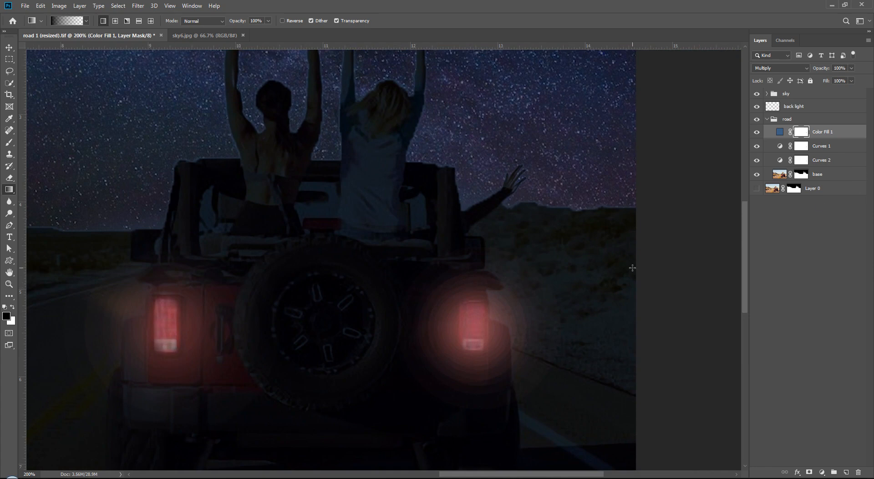
pyautogui.press('p')
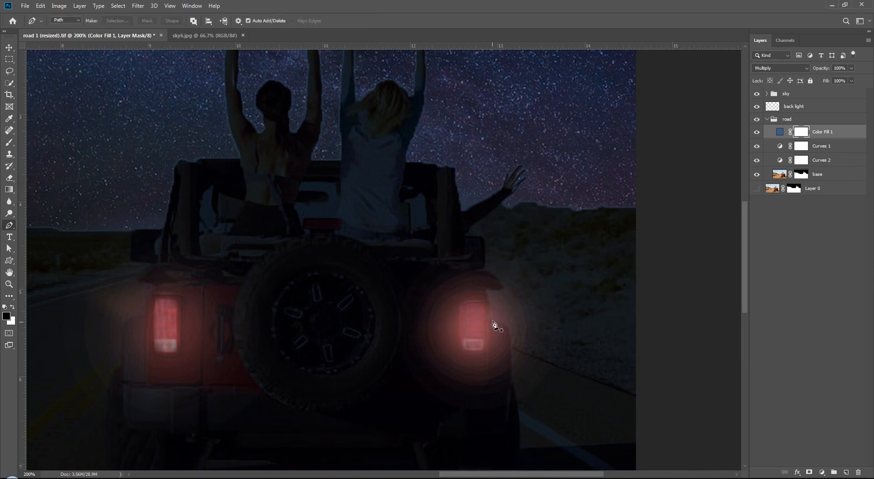
pyautogui.click(492, 318)
pyautogui.click(535, 274)
pyautogui.click(487, 265)
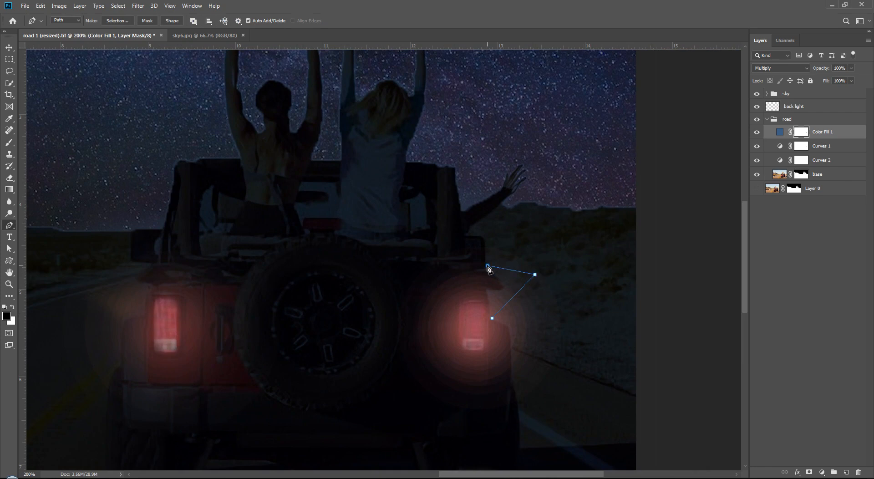
pyautogui.click(503, 286)
pyautogui.click(489, 289)
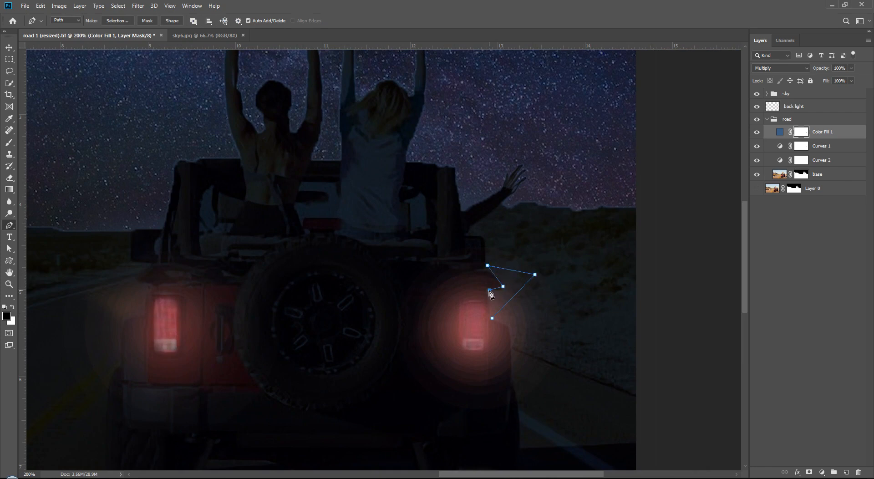
pyautogui.click(490, 318)
pyautogui.hotkey('ctrl', 'Return')
# Feather the right beam selection by 6 pixels and apply the black-to-transparent gradient upward through it on the Color Fill 1 mask
pyautogui.click(136, 5)
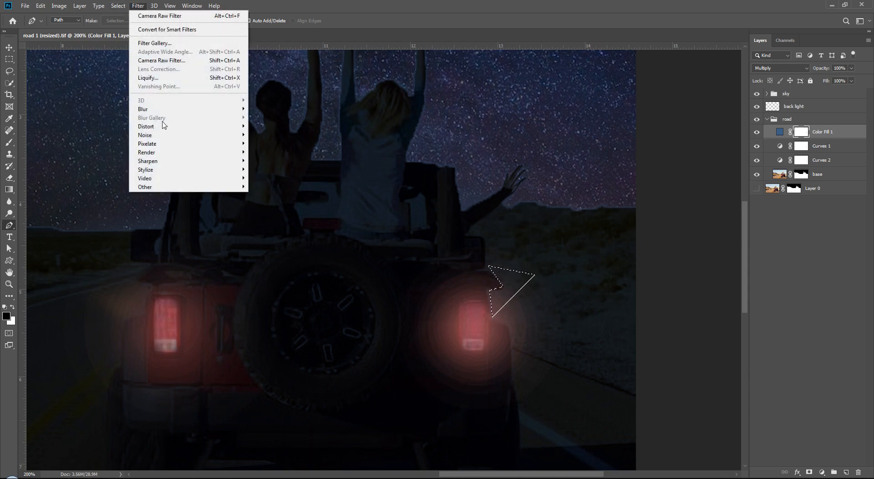
pyautogui.moveTo(122, 6)
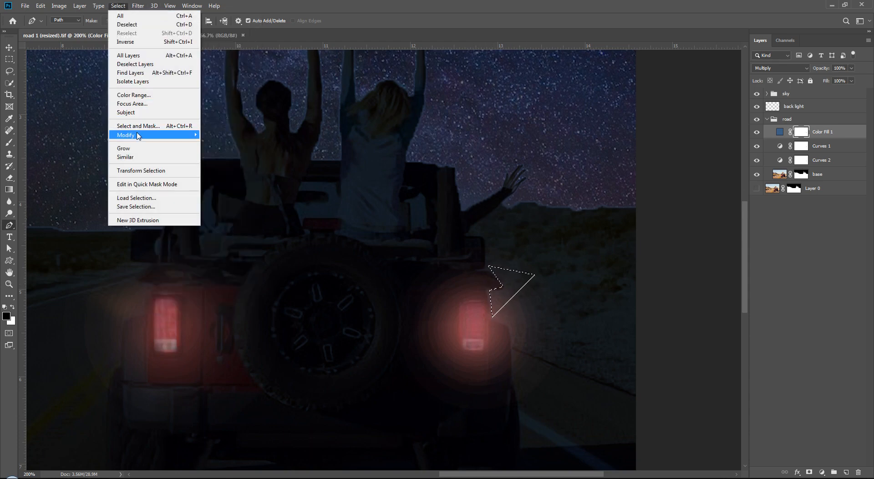
pyautogui.moveTo(140, 135)
pyautogui.click(233, 173)
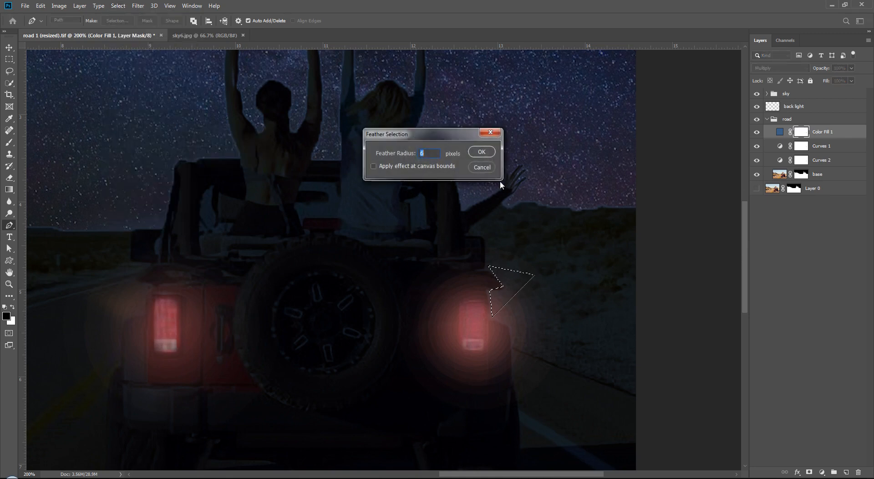
pyautogui.click(483, 153)
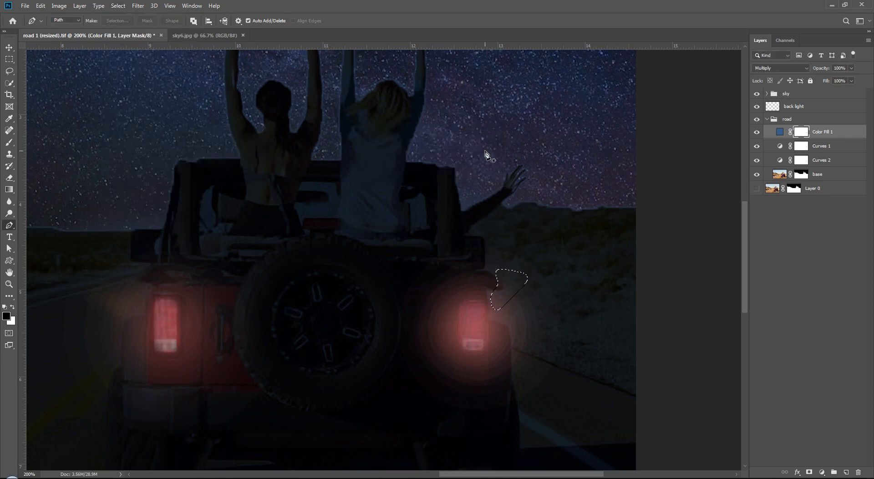
pyautogui.click(9, 189)
pyautogui.moveTo(504, 324); pyautogui.dragTo(500, 271)
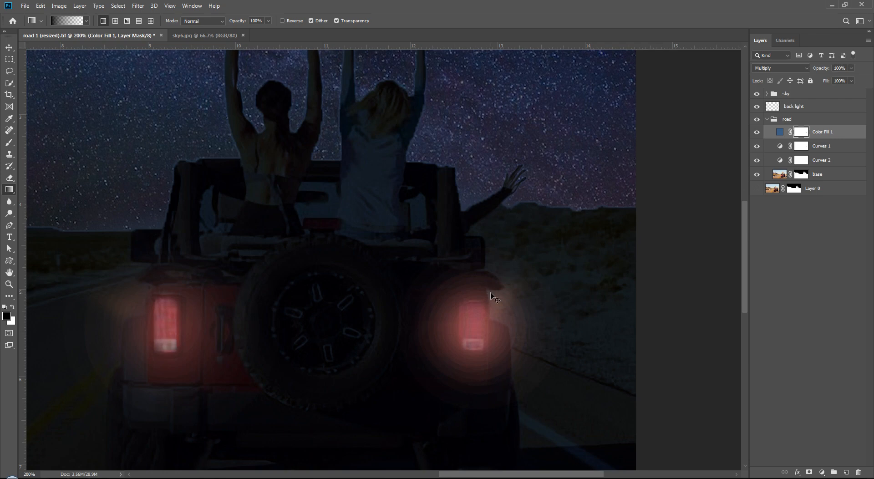
# Replace the Curves 1 and Curves 2 masks with copies of the Color Fill 1 mask, and deselect all layers
pyautogui.hotkey('ctrl', '-')
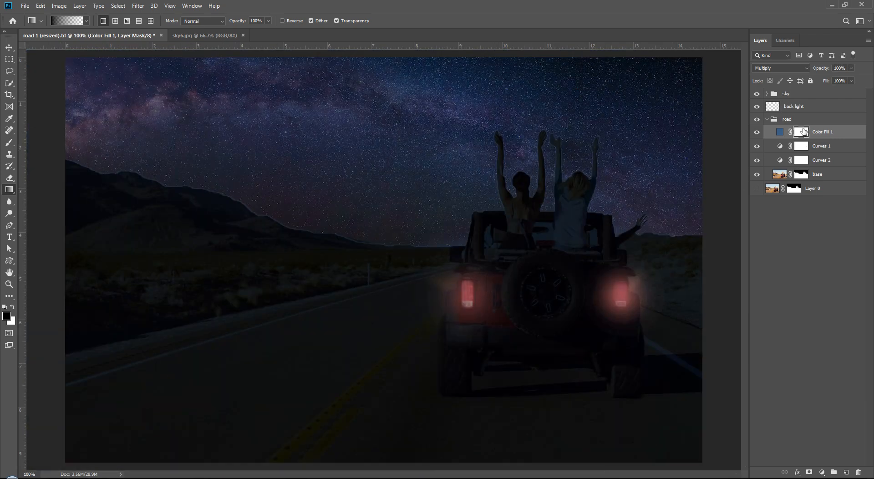
pyautogui.moveTo(803, 131); pyautogui.dragTo(803, 161)
pyautogui.press('Return')
pyautogui.press('Return')
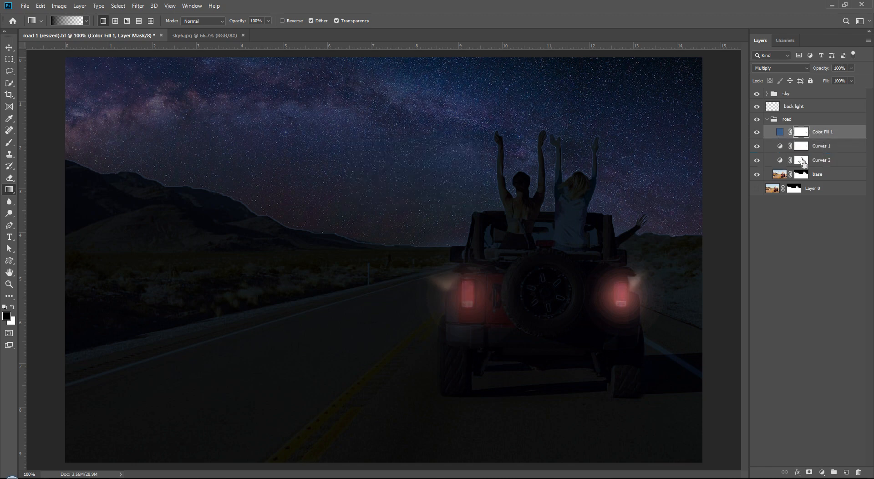
pyautogui.hotkey('ctrl', '-')
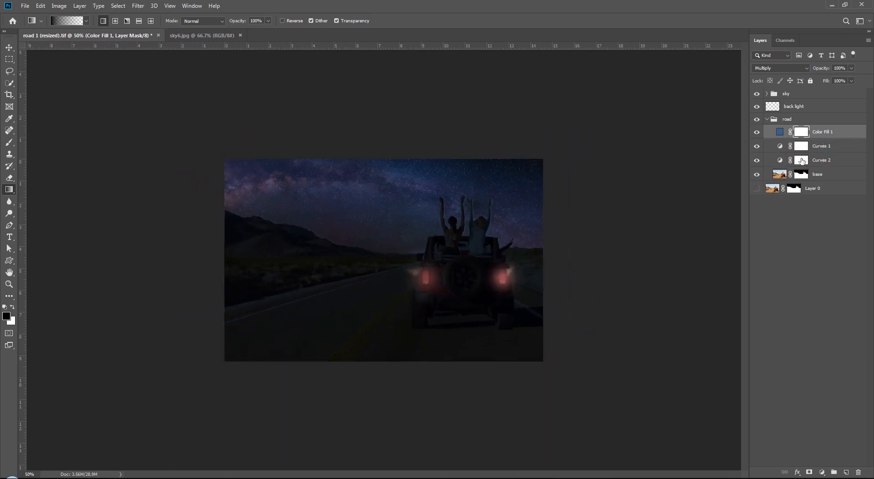
pyautogui.click(798, 222)
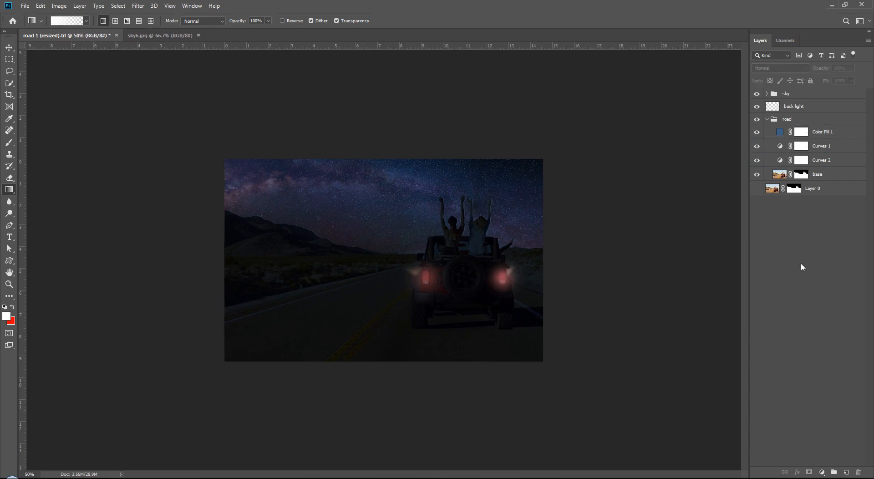
pyautogui.hotkey('ctrl', '-')
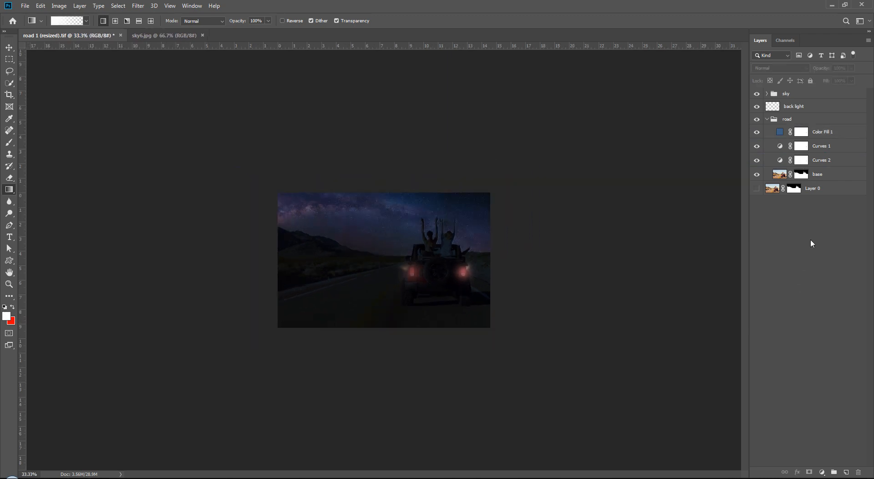
pyautogui.hotkey('ctrl', '1')
pyautogui.hotkey('ctrl', '-')
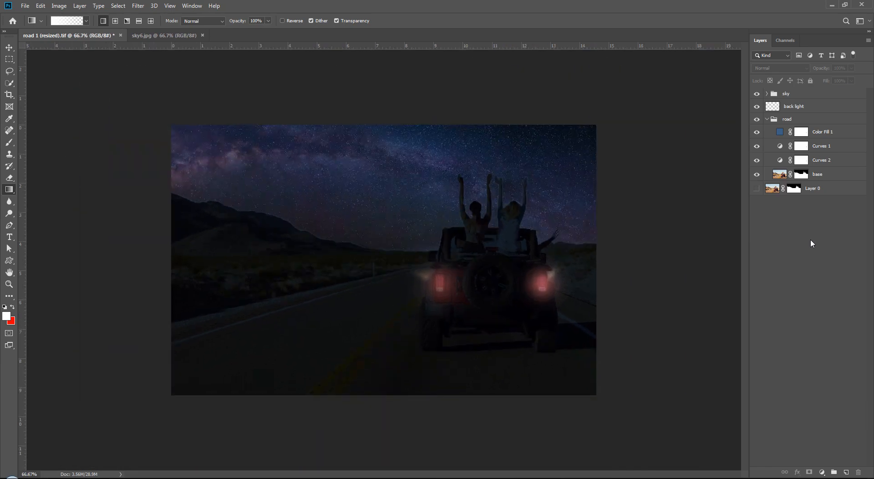
# Check the taillight glow in the reduced view by hiding and showing the back light layer, with the road group collapsed
pyautogui.press('z')
pyautogui.moveTo(537, 246); pyautogui.dragTo(479, 241)
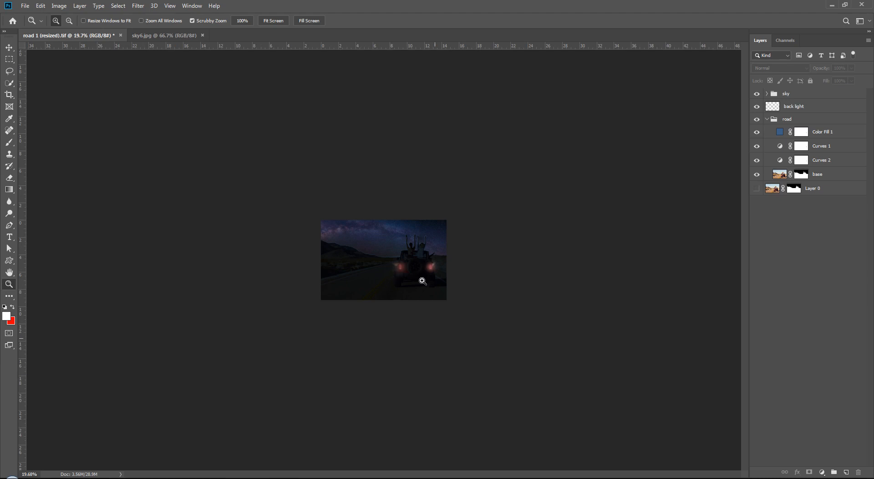
pyautogui.moveTo(391, 244); pyautogui.dragTo(408, 243)
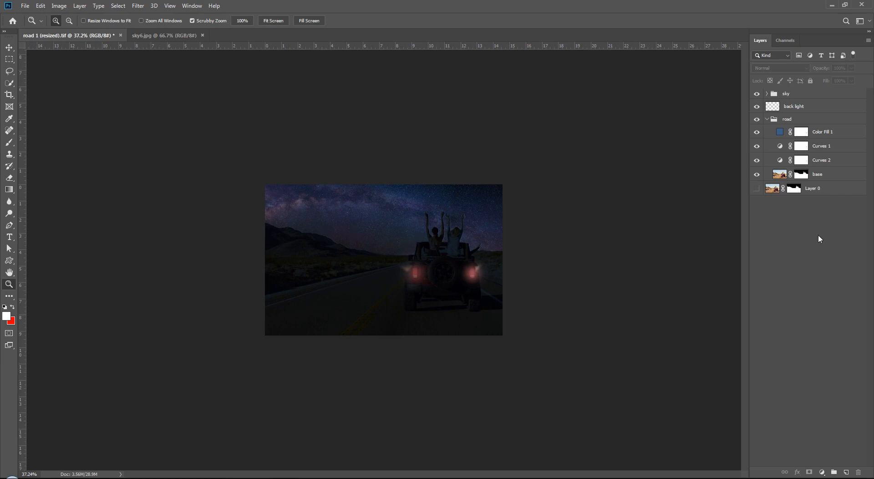
pyautogui.click(767, 118)
pyautogui.click(756, 107)
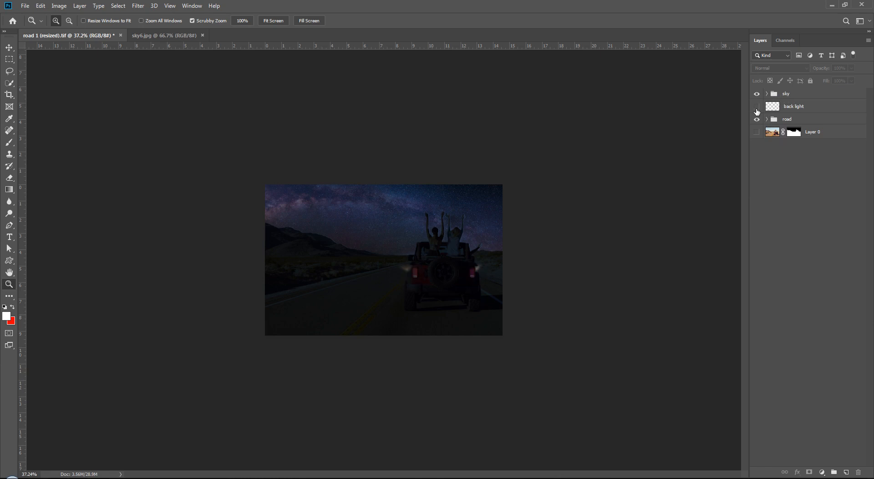
pyautogui.click(756, 106)
# Add a Hue/Saturation adjustment clipped to Layer 1 in the sky group, set Blues saturation to -43, and compare with Layer 0 alone
pyautogui.click(769, 94)
pyautogui.click(767, 94)
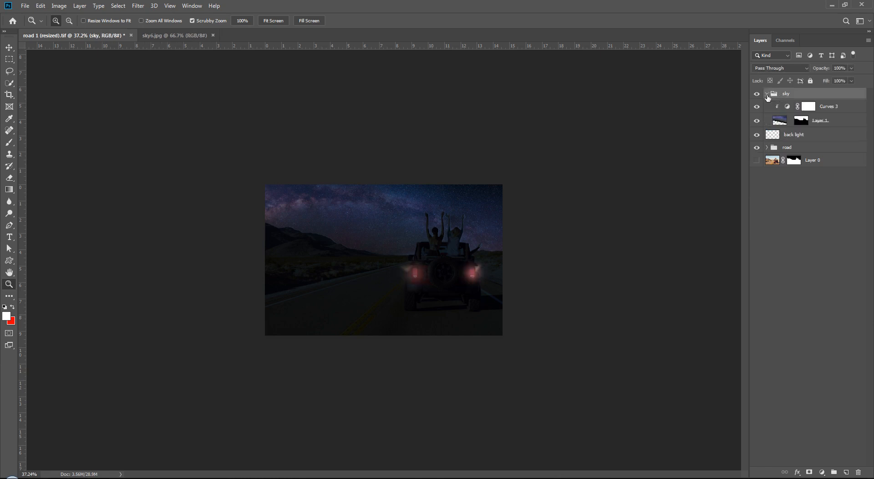
pyautogui.click(780, 121)
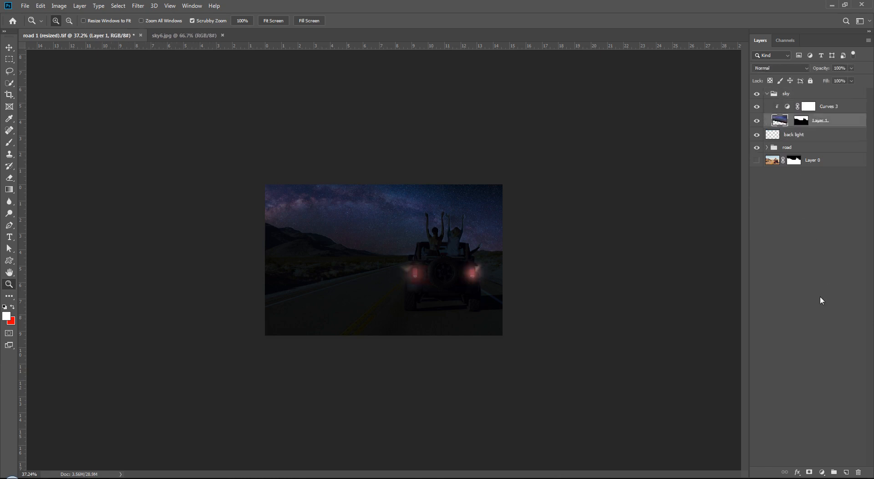
pyautogui.click(822, 472)
pyautogui.click(823, 390)
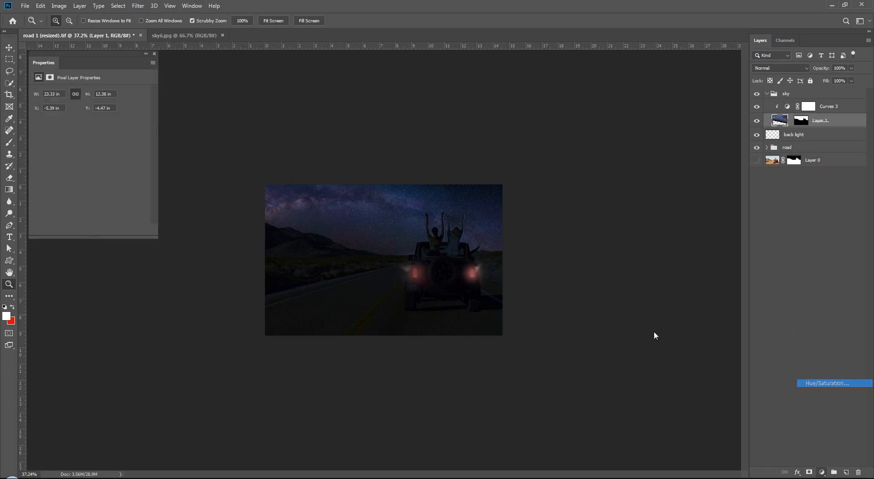
pyautogui.click(69, 105)
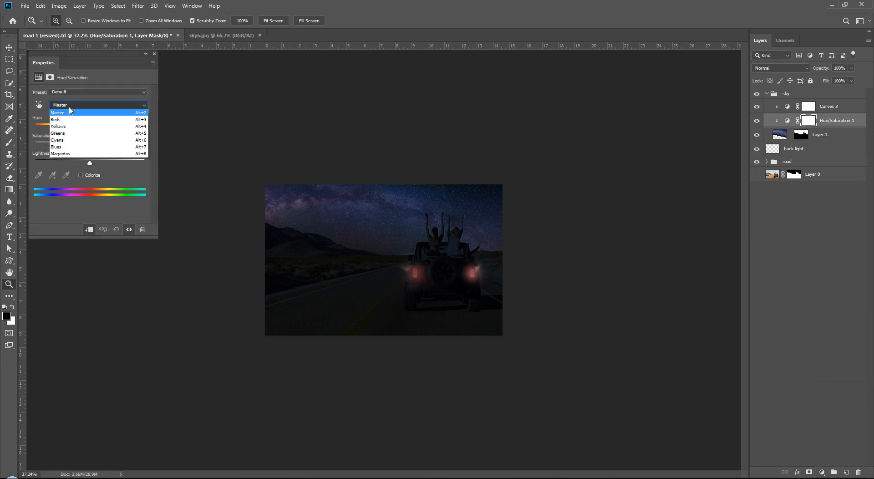
pyautogui.click(69, 146)
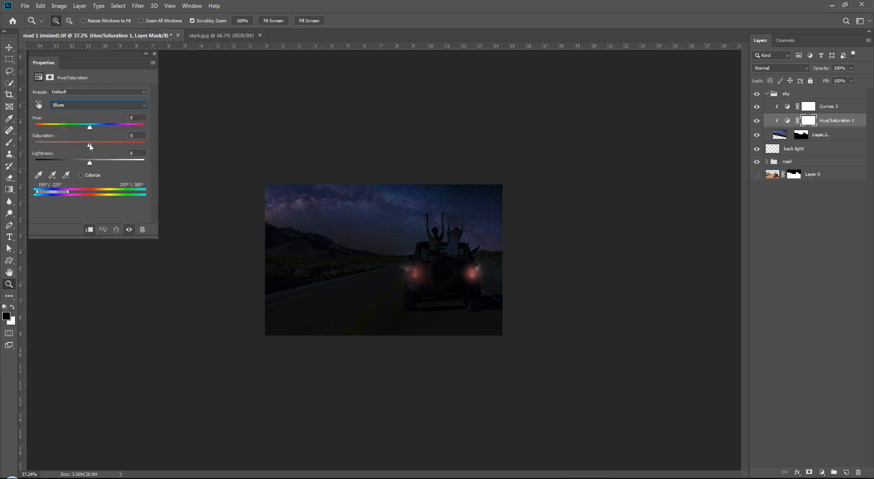
pyautogui.moveTo(90, 145); pyautogui.dragTo(76, 145)
pyautogui.keyDown('alt'); pyautogui.click(757, 175); pyautogui.keyUp('alt')
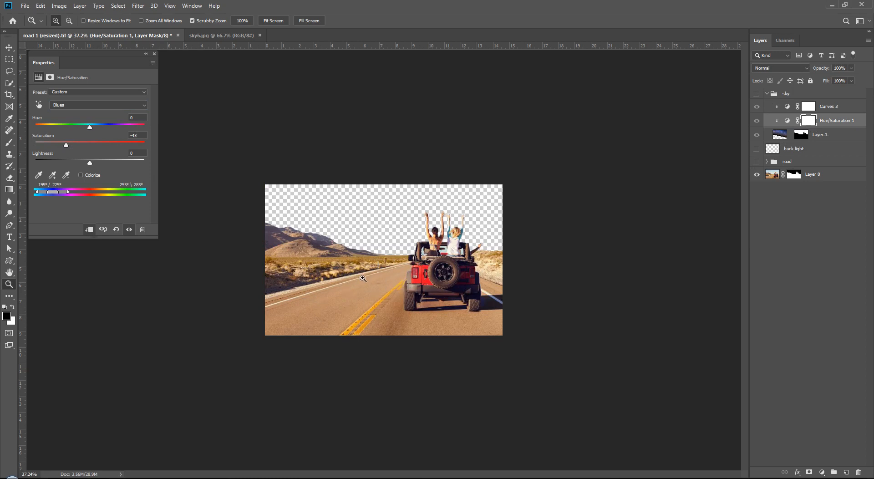
pyautogui.keyDown('alt'); pyautogui.click(757, 175); pyautogui.keyUp('alt')
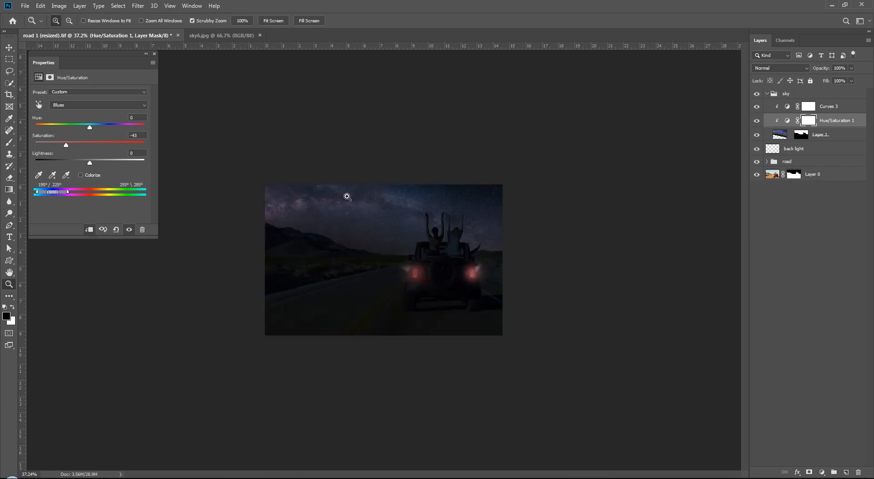
# Lower the Cyans saturation in the sky's Hue/Saturation adjustment and close its properties
pyautogui.click(69, 105)
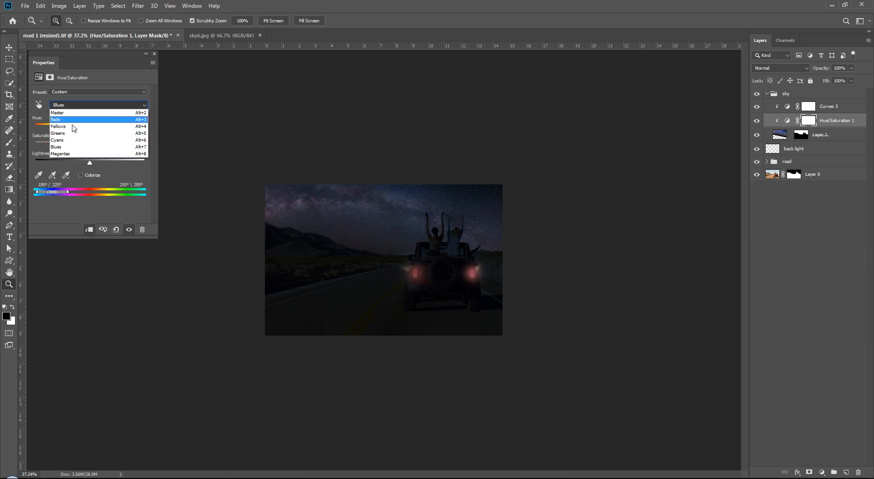
pyautogui.click(70, 140)
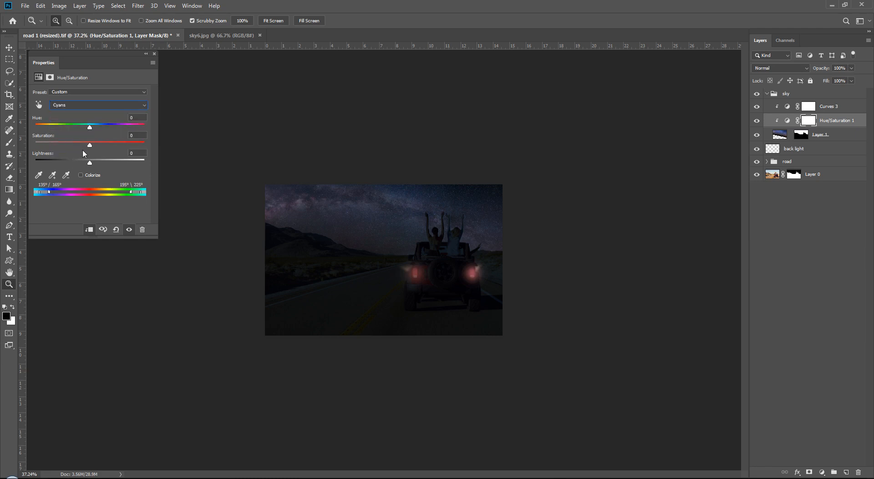
pyautogui.moveTo(76, 146); pyautogui.dragTo(69, 149)
pyautogui.click(155, 54)
# Deselect all layers, collapse the sky group, and hide Layer 0
pyautogui.press('v')
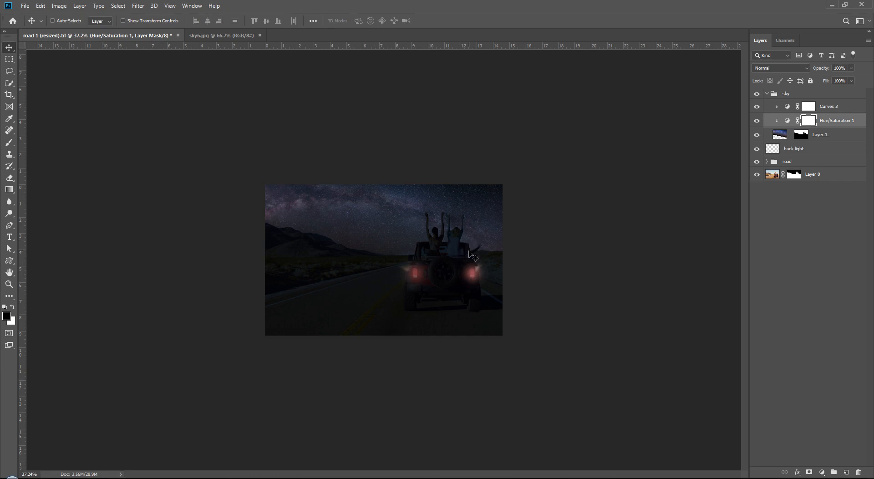
pyautogui.hotkey('ctrl', '+')
pyautogui.hotkey('ctrl', '+')
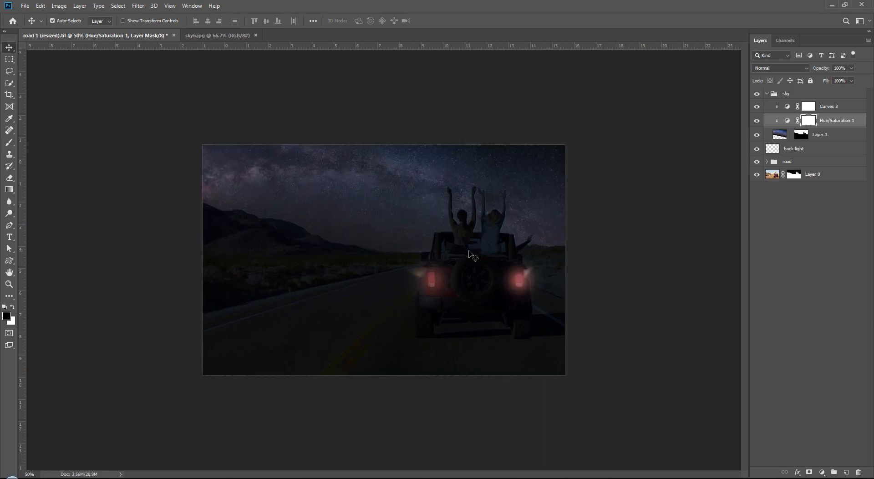
pyautogui.click(830, 273)
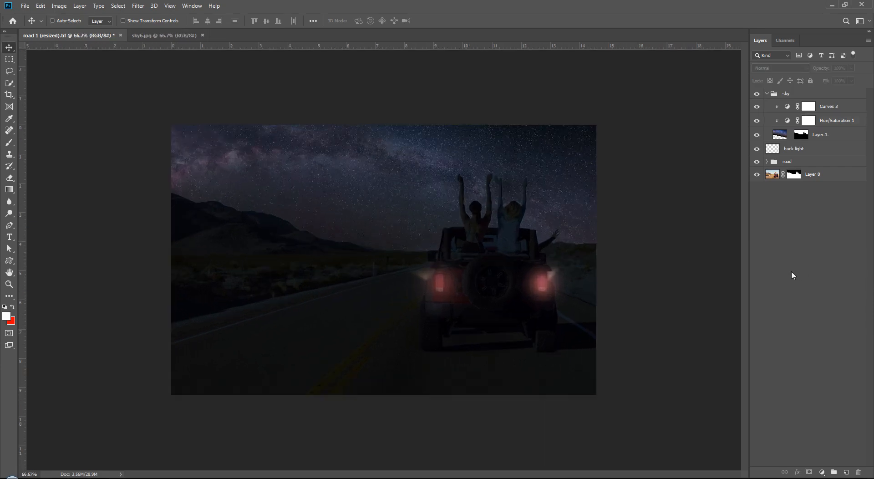
pyautogui.click(766, 93)
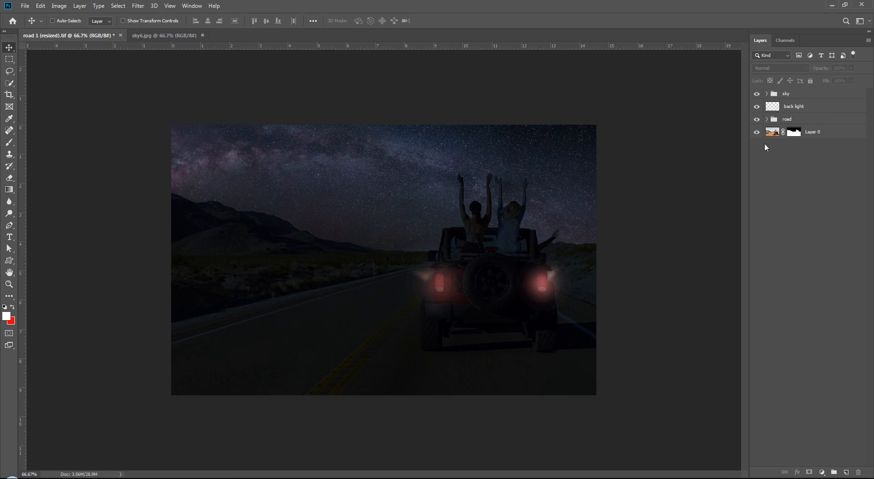
pyautogui.click(756, 132)
# Stamp all visible layers into a new merged layer on top and check it with the underlying layers hidden
pyautogui.hotkey('ctrl', 'shift', 'alt', 'e')
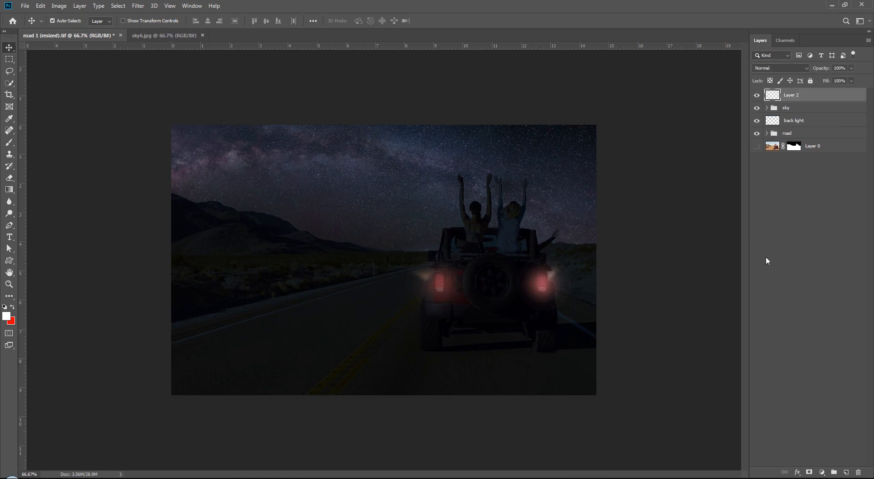
pyautogui.moveTo(758, 105); pyautogui.dragTo(755, 168)
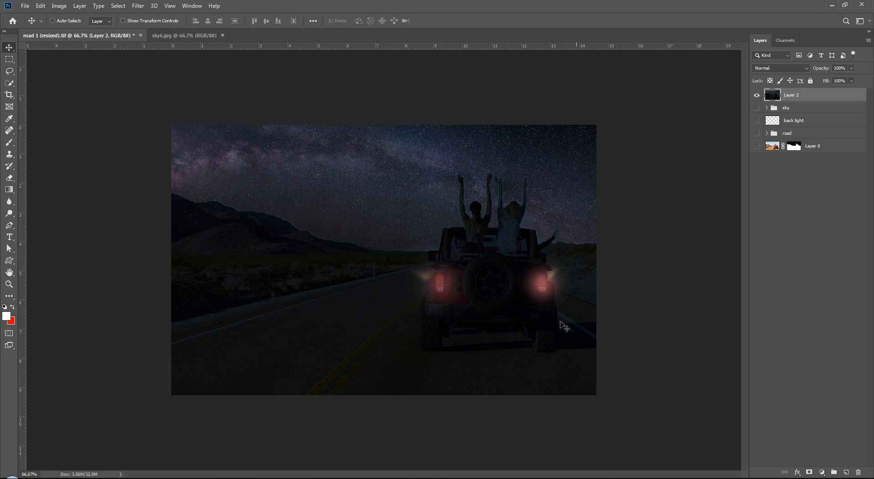
pyautogui.click(756, 94)
pyautogui.moveTo(757, 94); pyautogui.dragTo(757, 159)
pyautogui.click(757, 159)
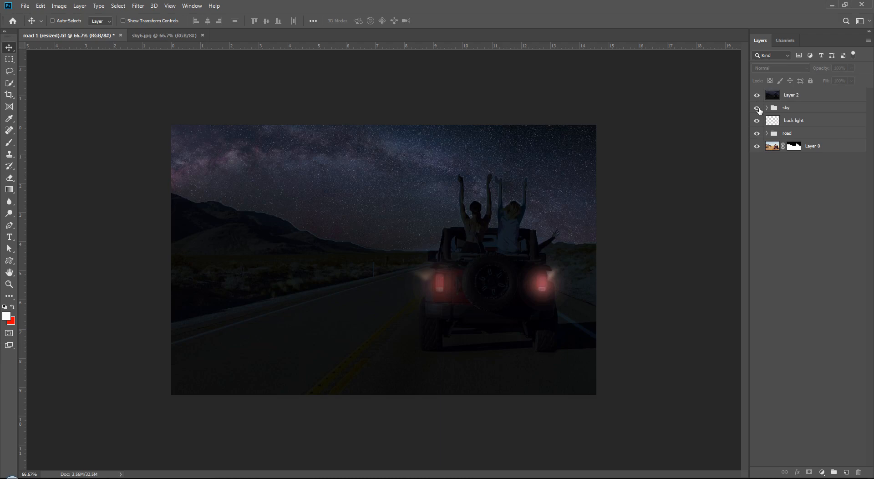
pyautogui.click(756, 146)
# Try cooling the merged layer with the Camera Raw Filter at Temperature -8, cancel the filter, and delete the merged layer
pyautogui.click(137, 5)
pyautogui.click(792, 94)
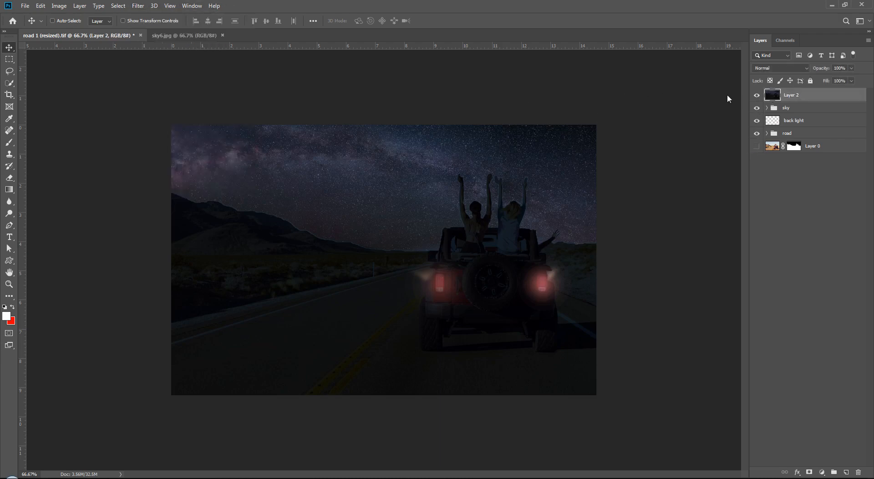
pyautogui.click(138, 6)
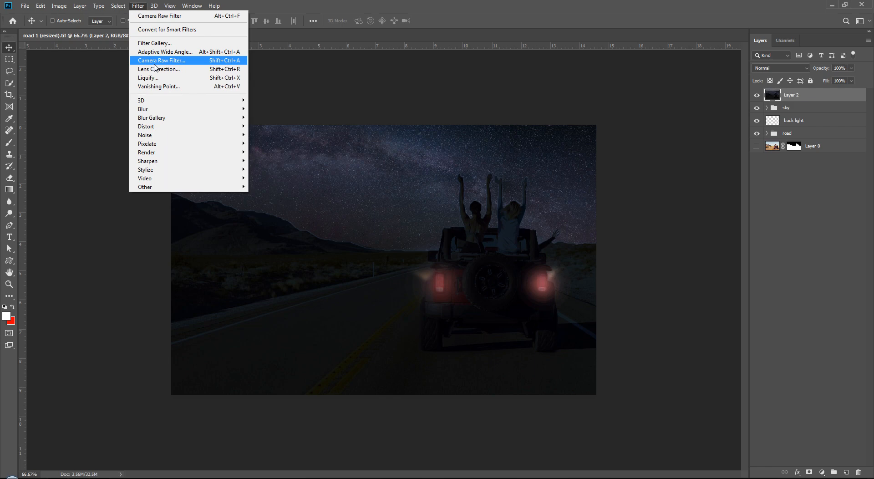
pyautogui.click(351, 76)
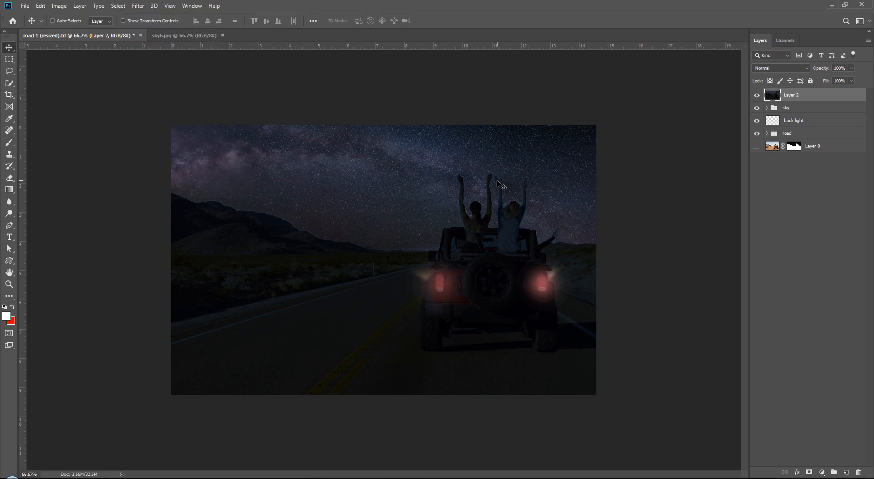
pyautogui.press('ctrl')
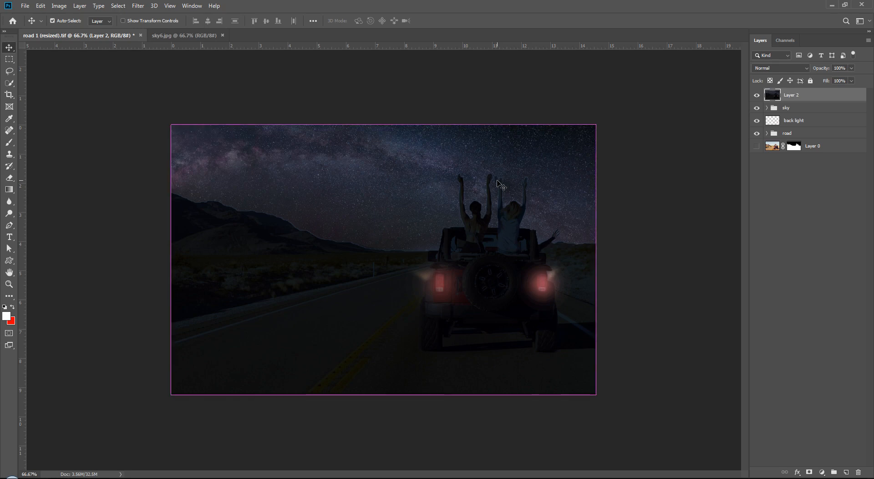
pyautogui.hotkey('ctrl', 'shift', 'a')
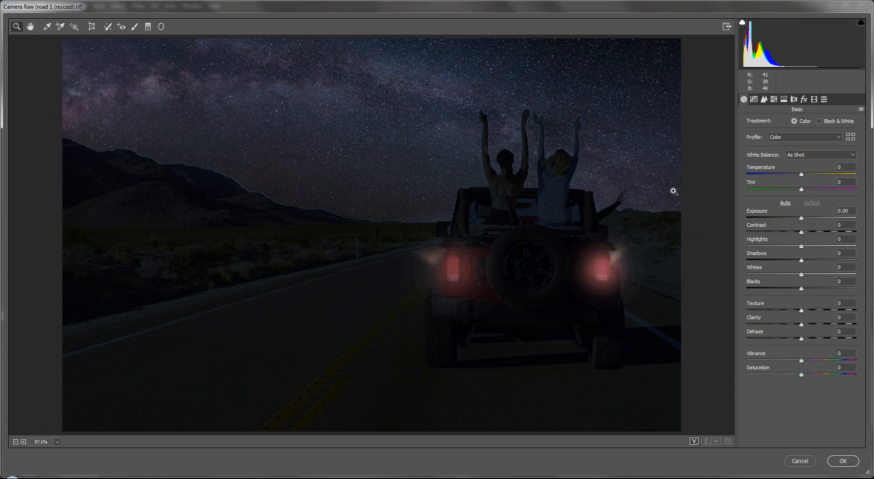
pyautogui.hotkey('ctrl', '-')
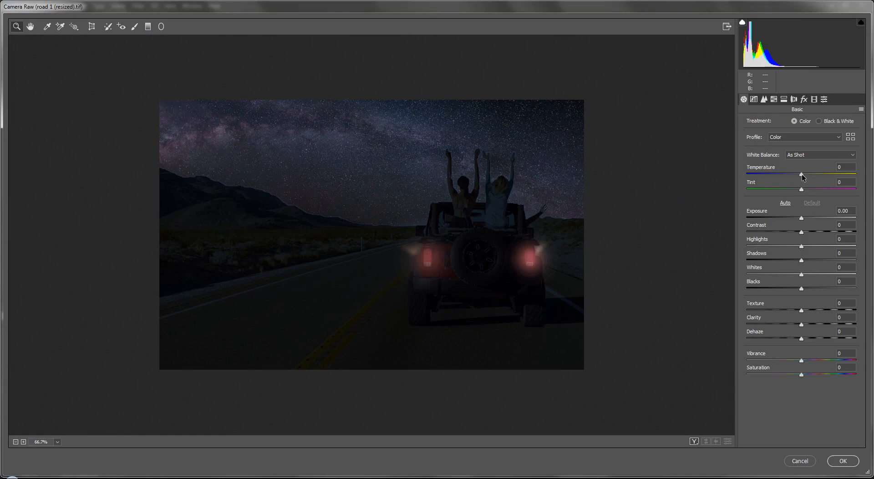
pyautogui.moveTo(801, 173); pyautogui.dragTo(797, 174)
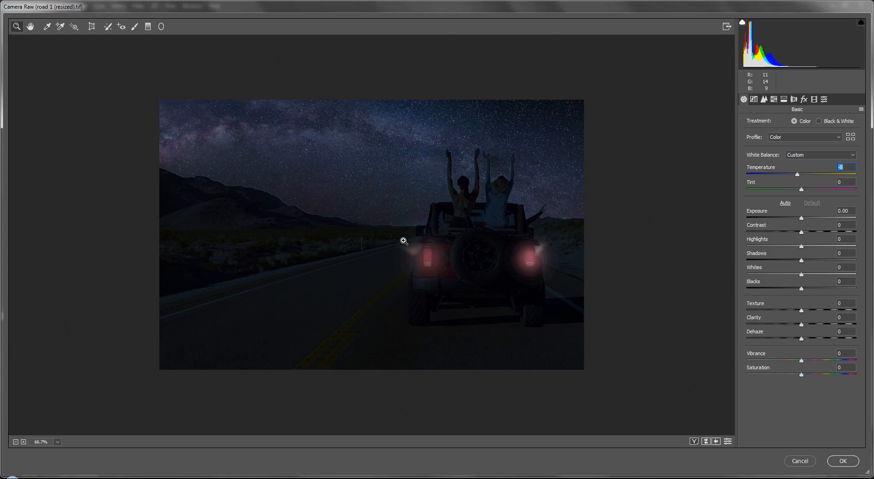
pyautogui.click(804, 461)
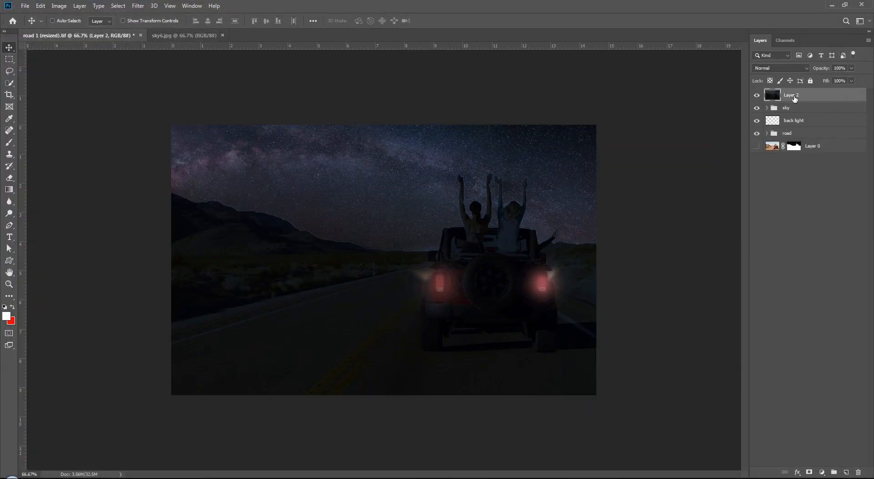
pyautogui.press('Delete')
# Add a Hue/Saturation adjustment above Curves 2 in the road group, set its Yellows saturation to -73, and deselect all layers
pyautogui.click(766, 119)
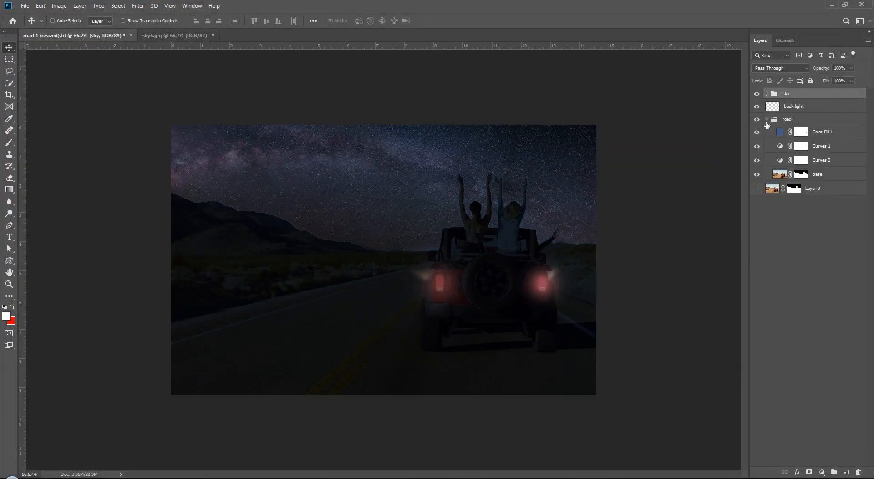
pyautogui.click(786, 163)
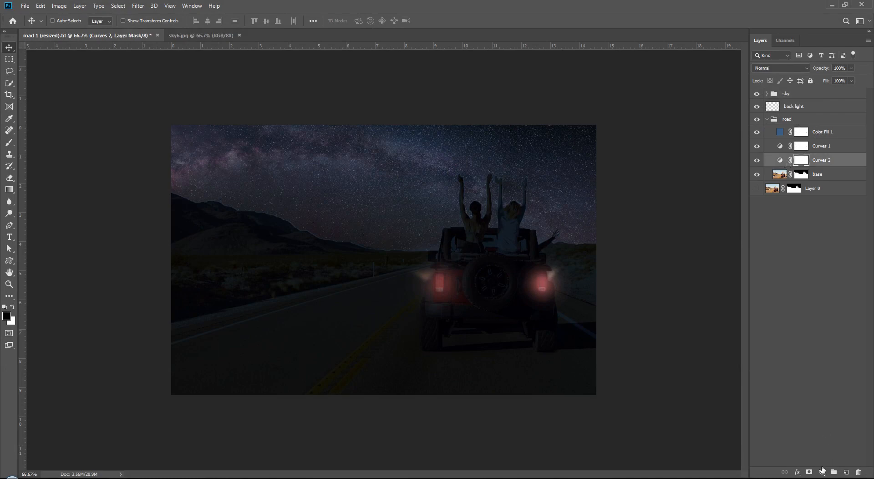
pyautogui.click(822, 473)
pyautogui.click(835, 387)
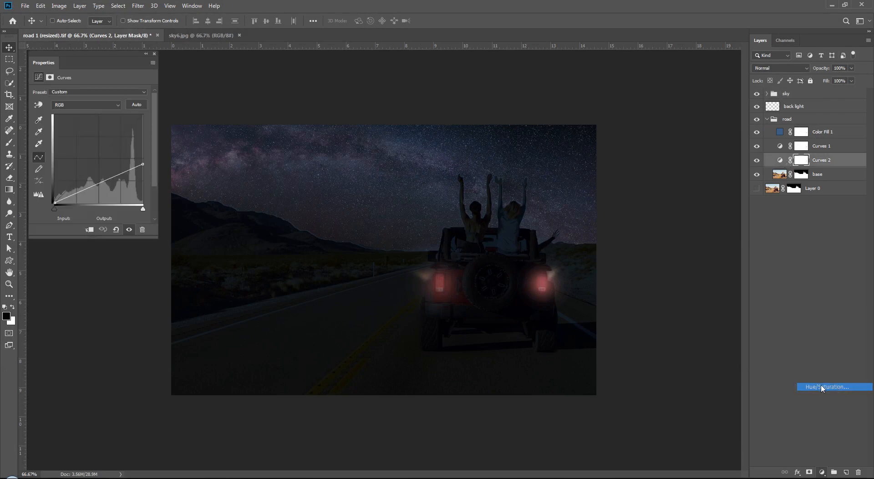
pyautogui.click(57, 106)
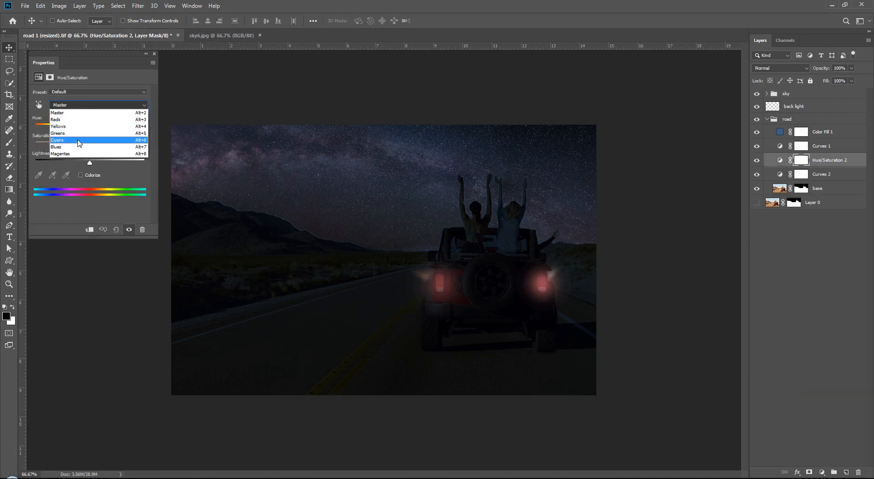
pyautogui.click(76, 126)
pyautogui.moveTo(90, 145); pyautogui.dragTo(181, 143)
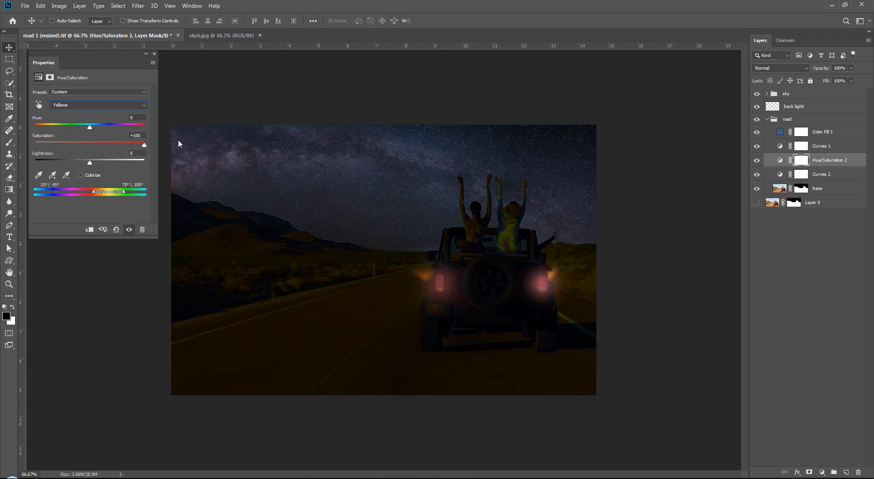
pyautogui.moveTo(176, 143); pyautogui.dragTo(51, 149)
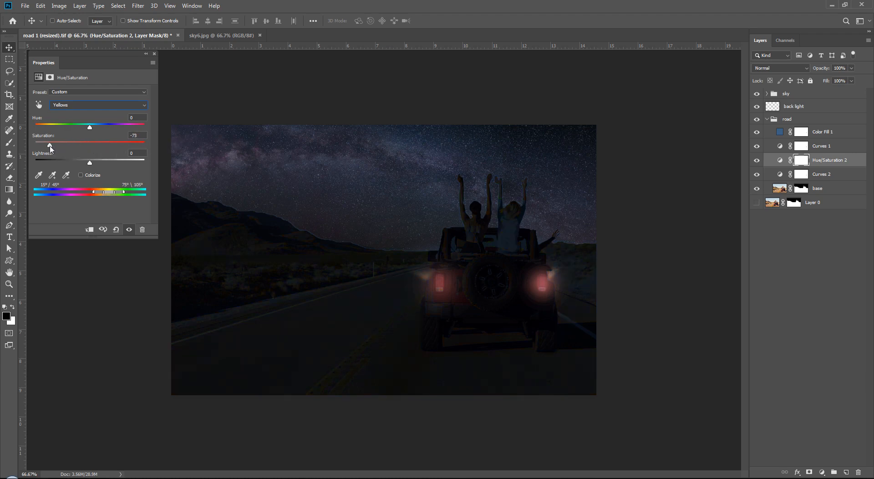
pyautogui.click(154, 53)
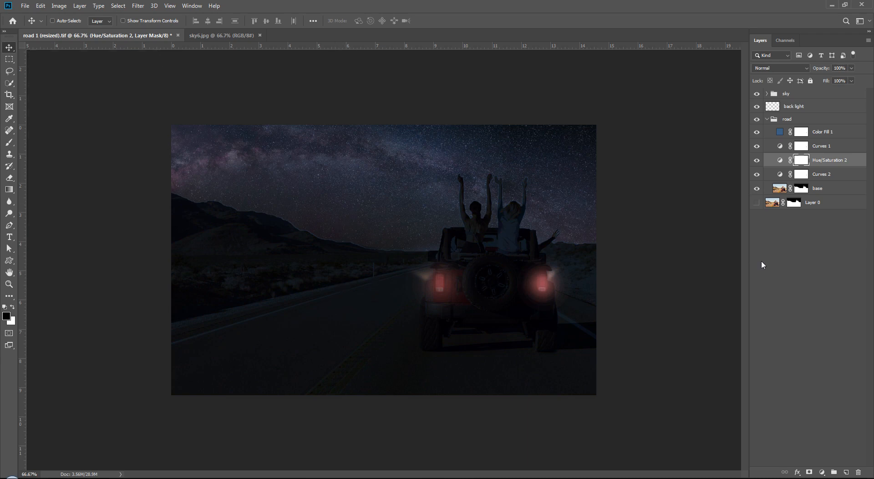
pyautogui.click(831, 319)
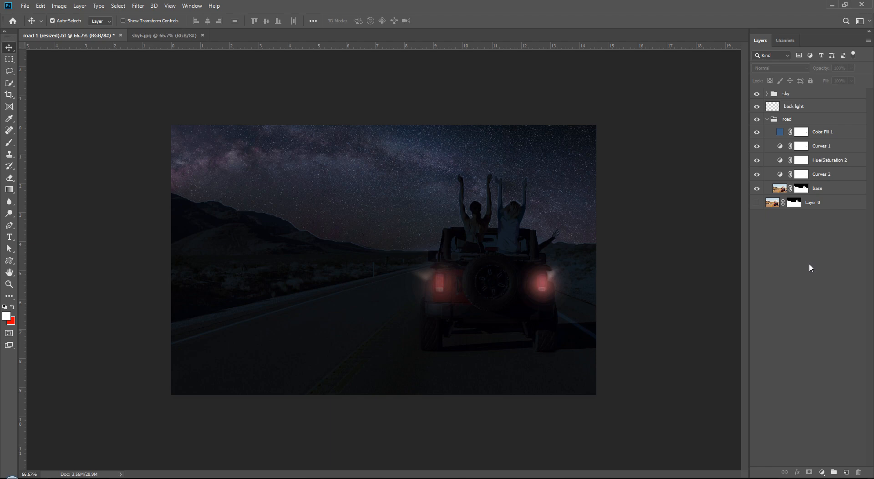
# Stamp all visible layers into a new merged layer on top, collapse the road group, and select the merged layer
pyautogui.hotkey('ctrl', 'shift', 'alt', 'e')
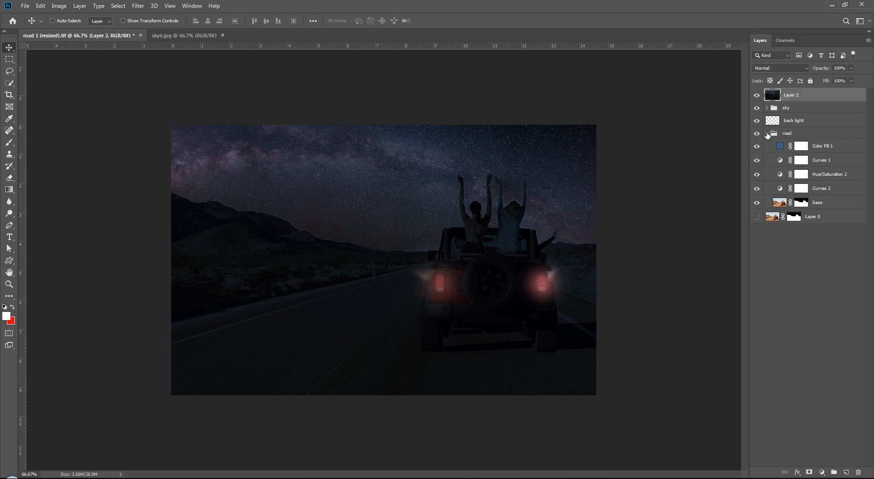
pyautogui.click(767, 133)
pyautogui.click(784, 205)
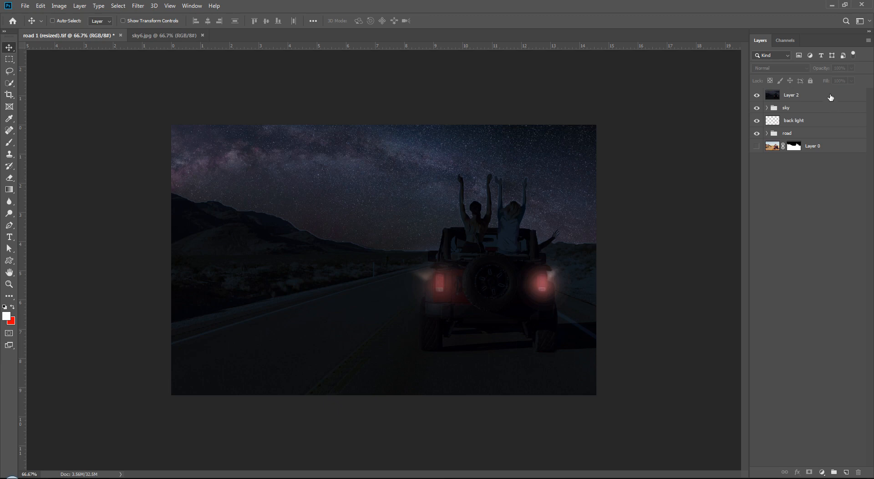
pyautogui.click(808, 97)
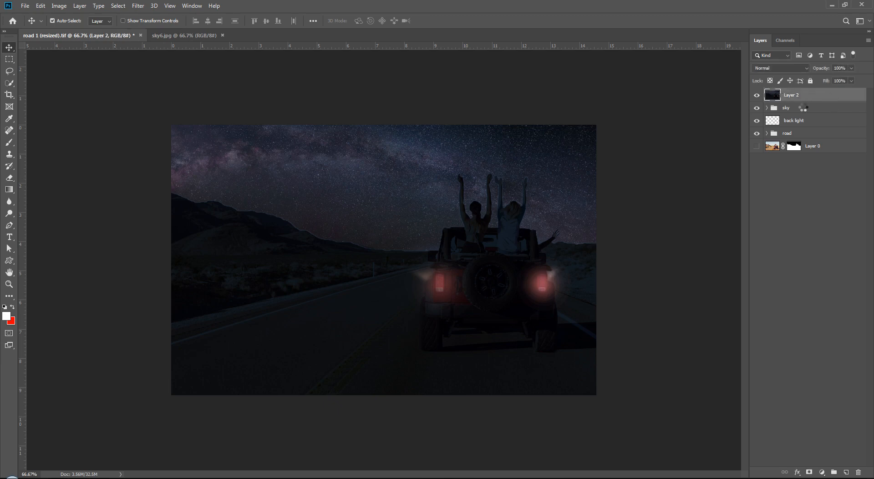
# Open the merged layer in the Camera Raw Filter and set Temperature -7, Tint +6, Exposure +0.35, and Contrast -12
pyautogui.hotkey('ctrl', 'shift', 'a')
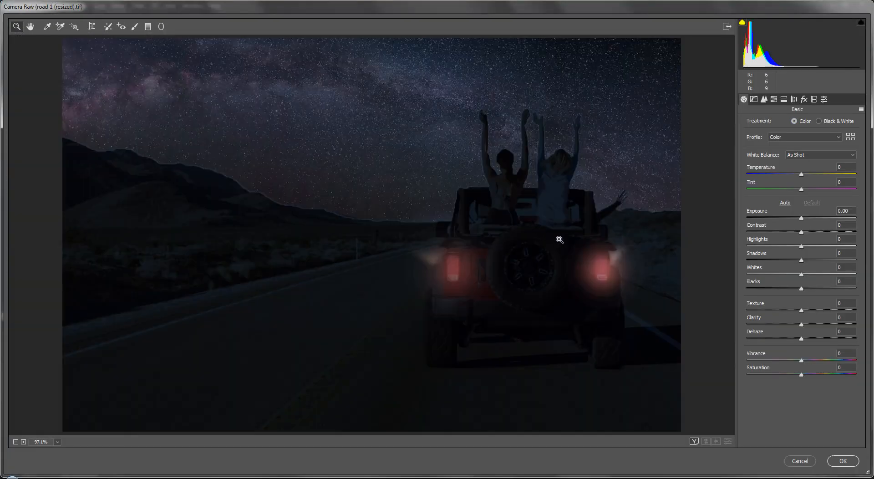
pyautogui.hotkey('ctrl', '-')
pyautogui.hotkey('ctrl', '-')
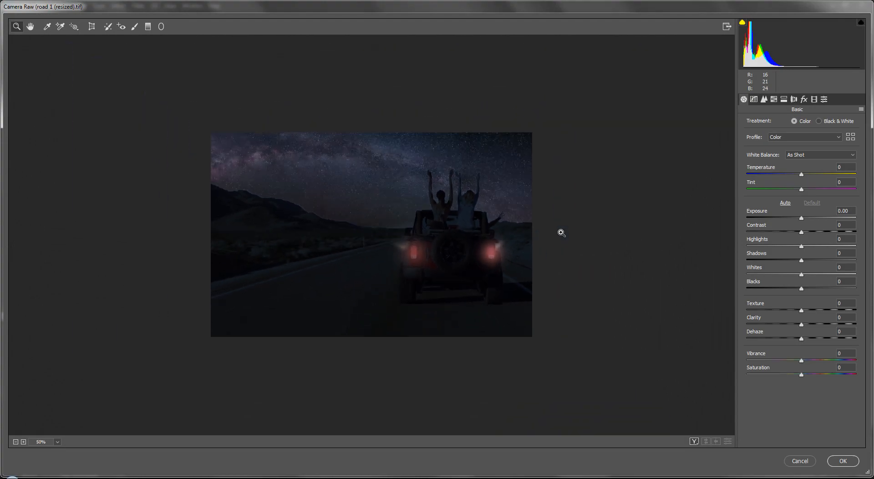
pyautogui.hotkey('ctrl', '-')
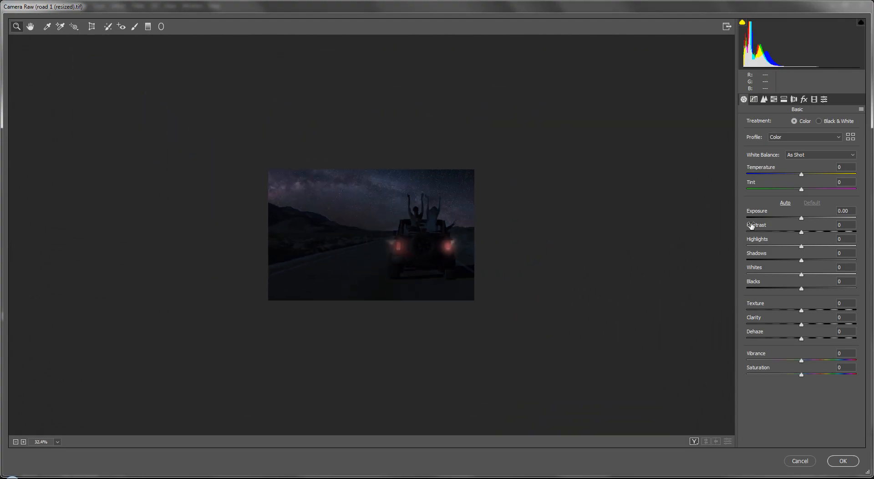
pyautogui.moveTo(803, 174); pyautogui.dragTo(799, 176)
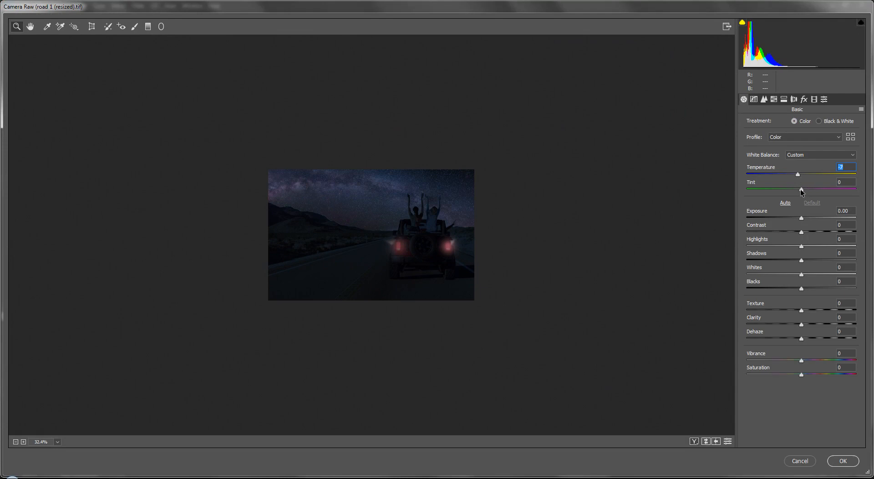
pyautogui.moveTo(800, 189); pyautogui.dragTo(803, 190)
pyautogui.moveTo(802, 219)
pyautogui.mouseDown()
pyautogui.moveTo(810, 219)
pyautogui.moveTo(794, 231)
pyautogui.mouseUp()
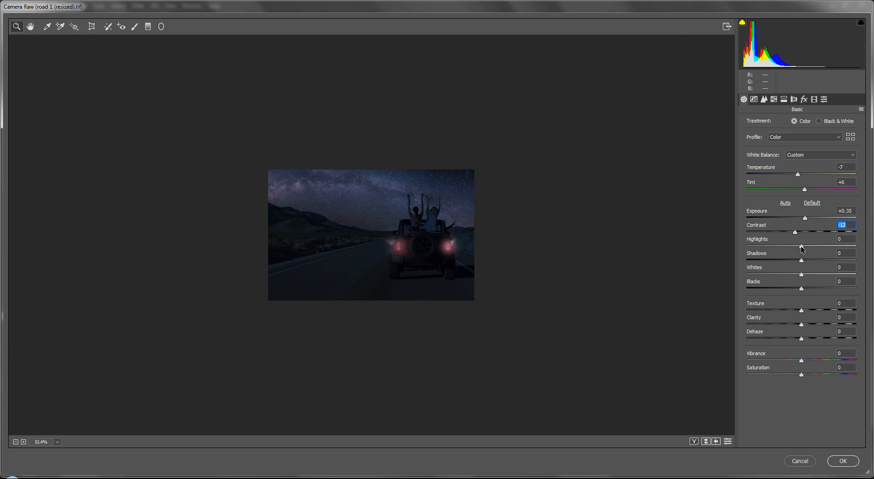
# Set Highlights +1, Shadows -18, Whites -12, Blacks -8, Texture +10, Clarity +8, and Dehaze +5, adjust Vibrance and Saturation, and apply the filter
pyautogui.moveTo(801, 248); pyautogui.dragTo(796, 266)
pyautogui.moveTo(801, 277); pyautogui.dragTo(794, 281)
pyautogui.moveTo(801, 289); pyautogui.dragTo(802, 340)
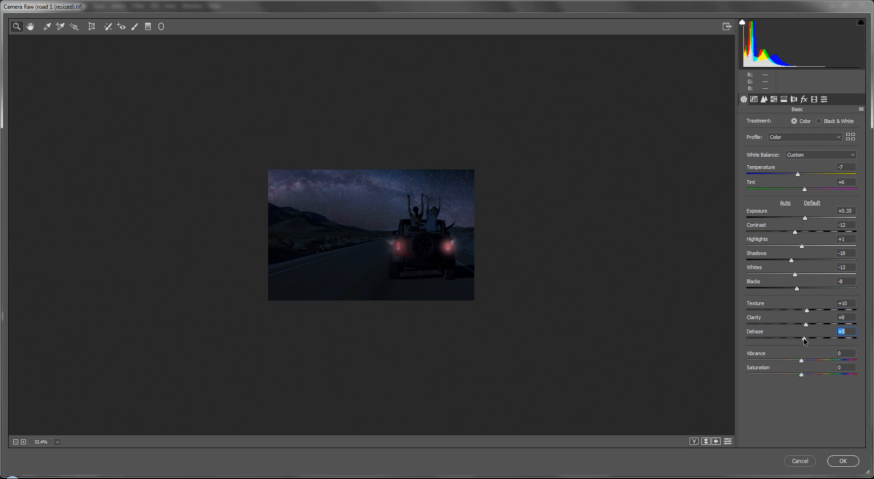
pyautogui.click(801, 360)
pyautogui.moveTo(801, 361); pyautogui.dragTo(807, 375)
pyautogui.click(835, 463)
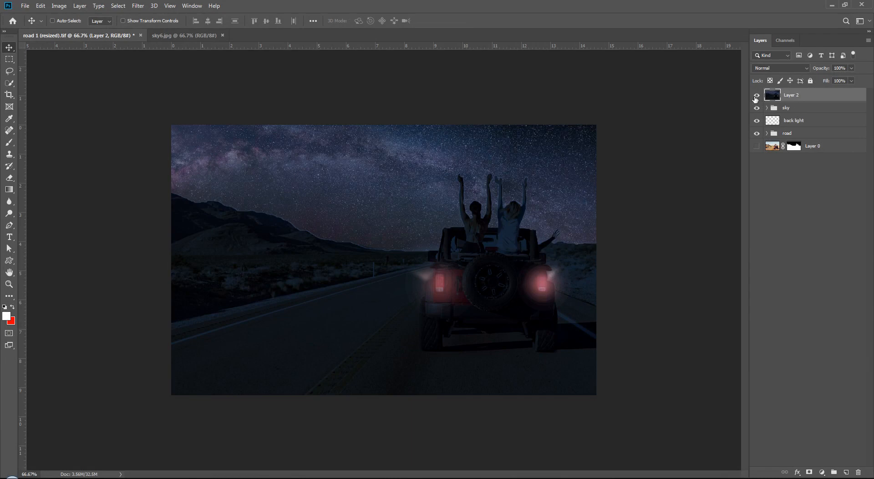
# Compare the scene before and after the Camera Raw grading by hiding and showing the merged layer
pyautogui.click(755, 96)
pyautogui.click(756, 96)
pyautogui.click(756, 95)
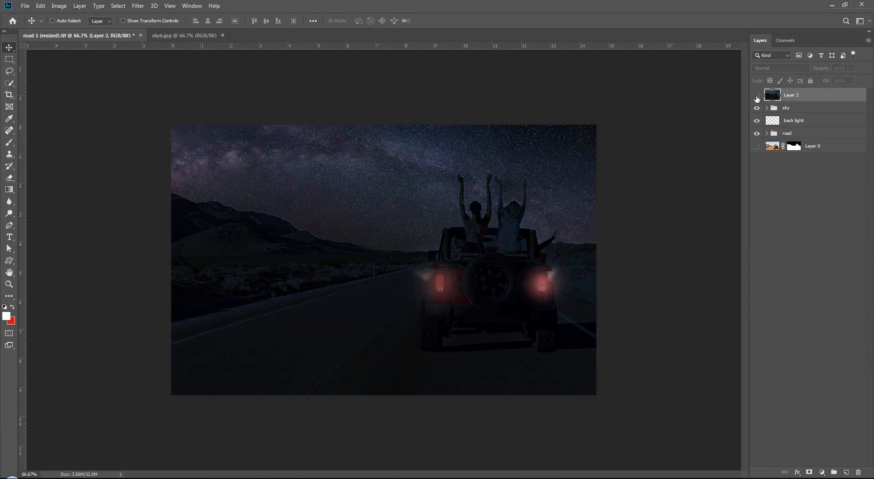
pyautogui.hotkey('ctrl', '-')
pyautogui.hotkey('ctrl', '-')
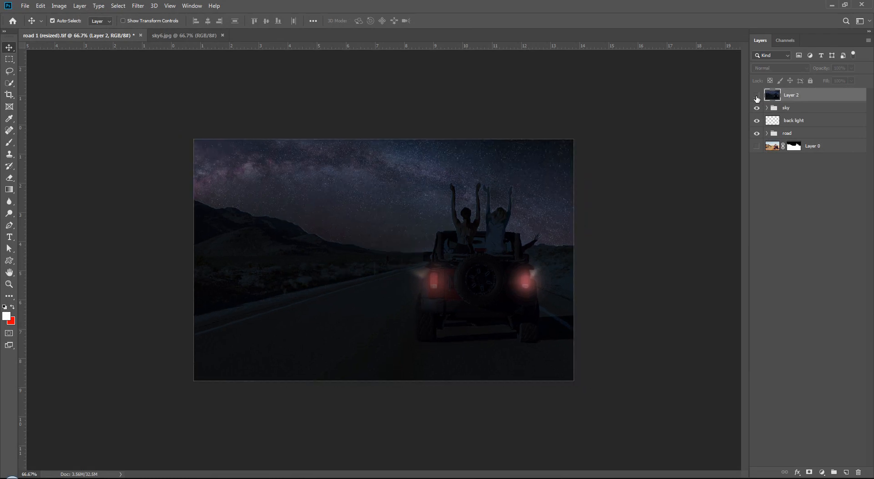
pyautogui.click(756, 96)
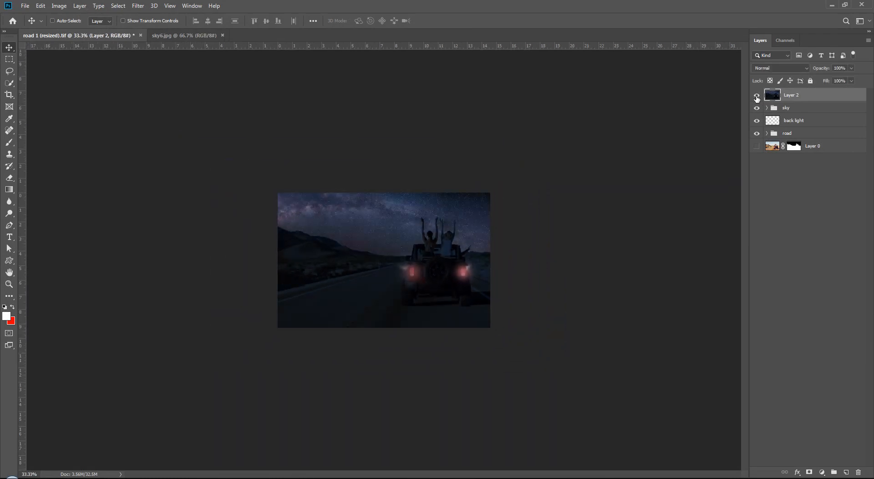
pyautogui.click(756, 97)
pyautogui.click(756, 96)
# Reset the foreground and background colors to their defaults and start a new text layer in the sky area of the photo
pyautogui.press('b')
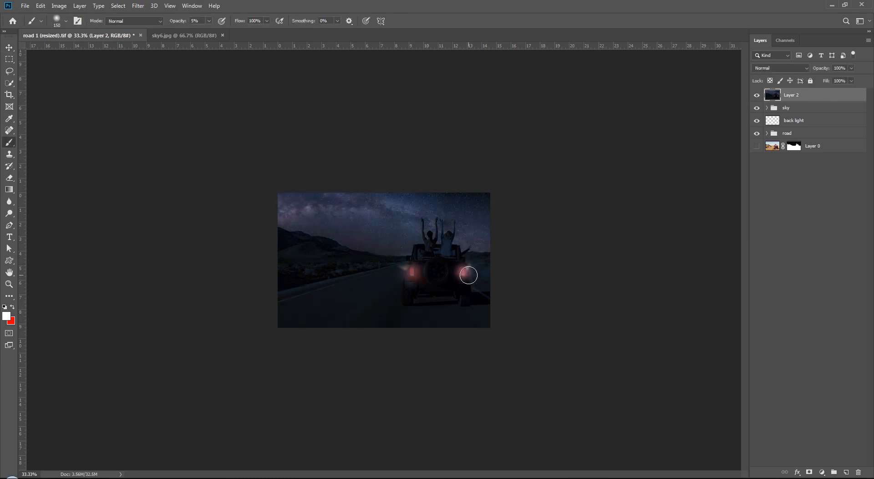
pyautogui.press('d')
pyautogui.press('t')
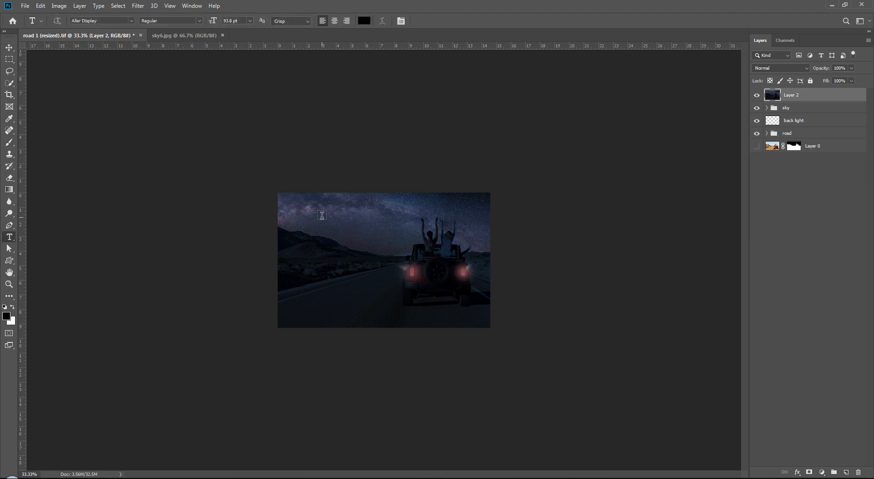
pyautogui.click(324, 222)
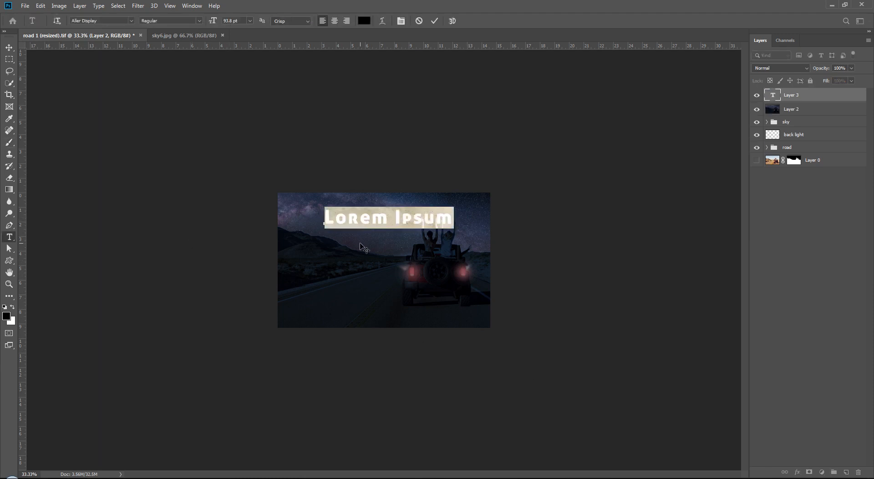
pyautogui.write('شئعغق اع')
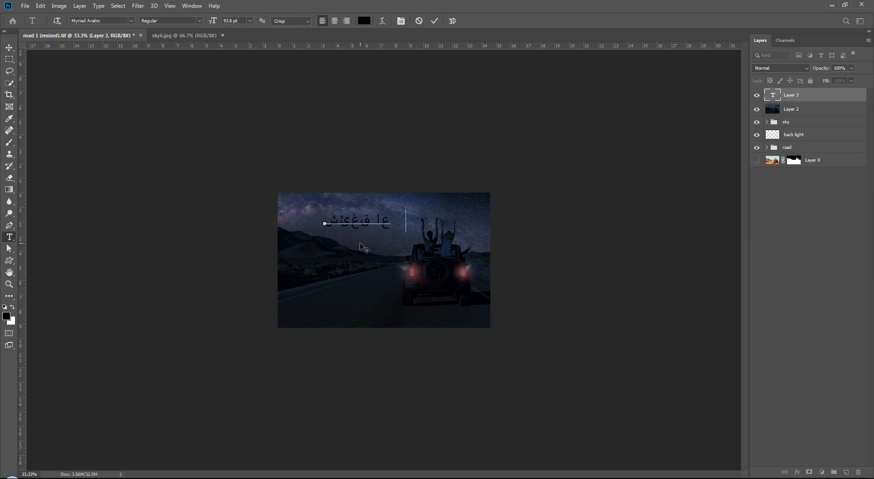
pyautogui.write('س')
pyautogui.hotkey('ctrl', 'a')
pyautogui.press('BackSpace')
# Enter the creator's full name as the text and color it muted purple #5e5b75 sampled from the sky
pyautogui.write('amyr hussayn')
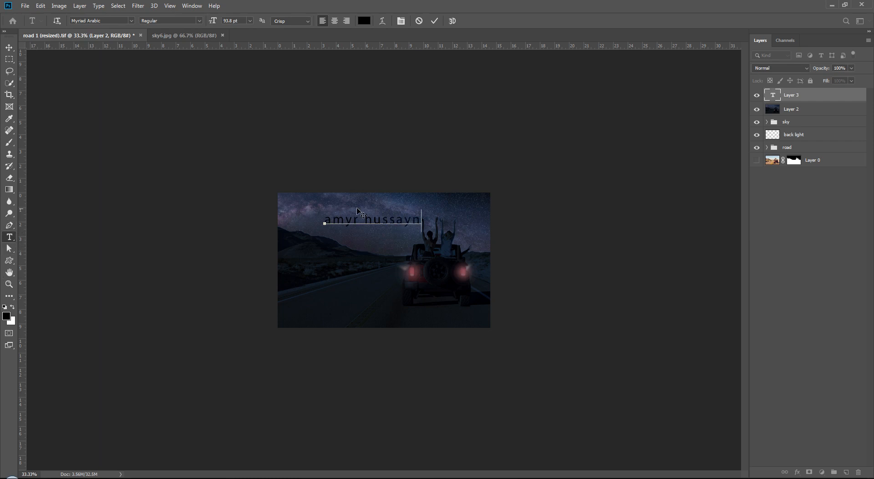
pyautogui.doubleClick(376, 218)
pyautogui.hotkey('ctrl', 'a')
pyautogui.click(364, 21)
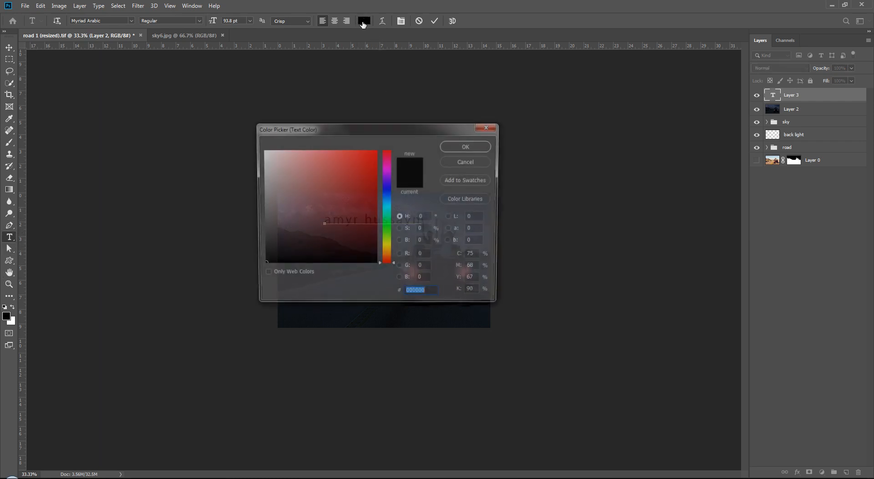
pyautogui.moveTo(377, 132); pyautogui.dragTo(310, 295)
pyautogui.click(310, 206)
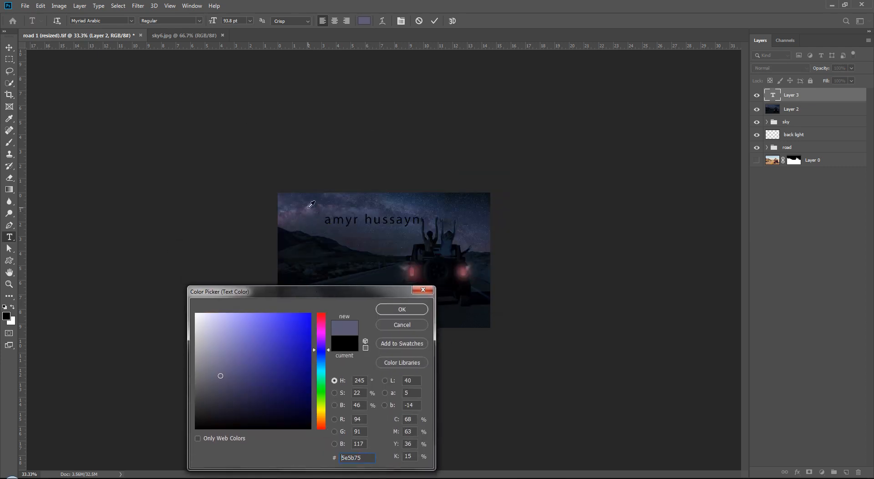
pyautogui.click(405, 309)
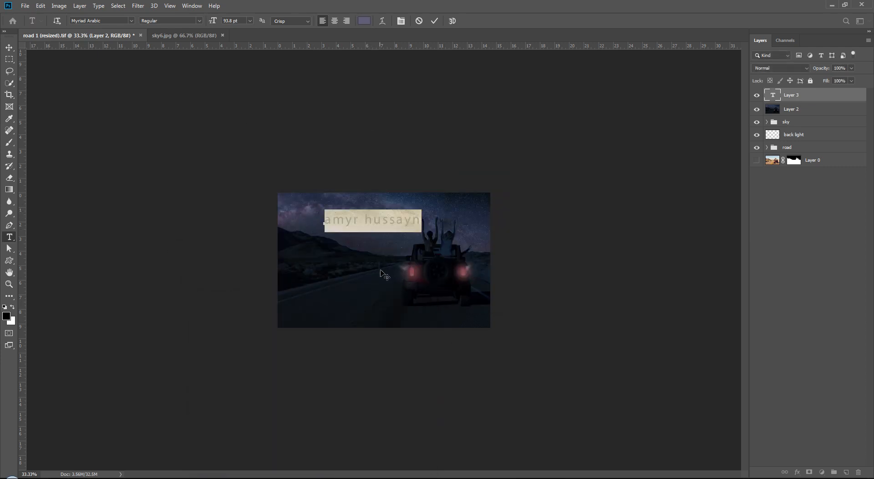
# Commit the text and move it onto the road in the lower-left part of the photo
pyautogui.hotkey('ctrl', 'h')
pyautogui.hotkey('ctrl', 'Return')
pyautogui.press('v')
pyautogui.moveTo(365, 221); pyautogui.dragTo(340, 312)
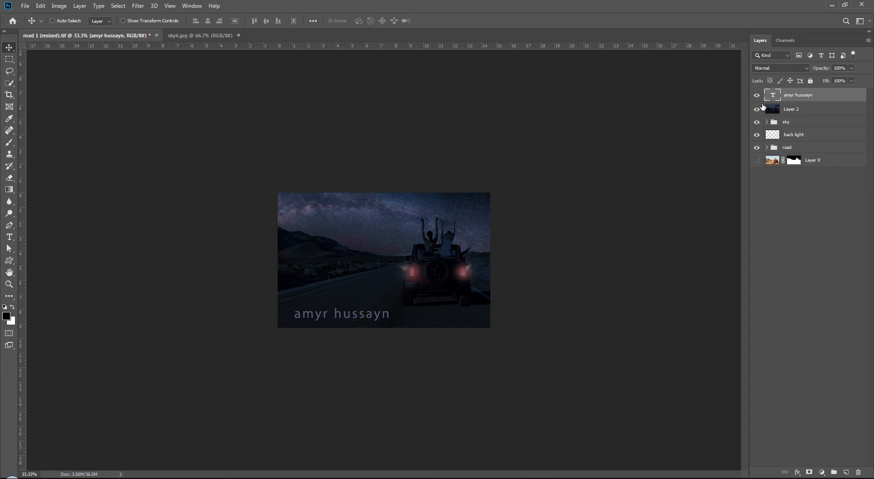
# Inspect the sky group's layers, collapse the group, and compare the image with merged Layer 2 hidden and shown
pyautogui.click(766, 147)
pyautogui.click(767, 147)
pyautogui.click(766, 121)
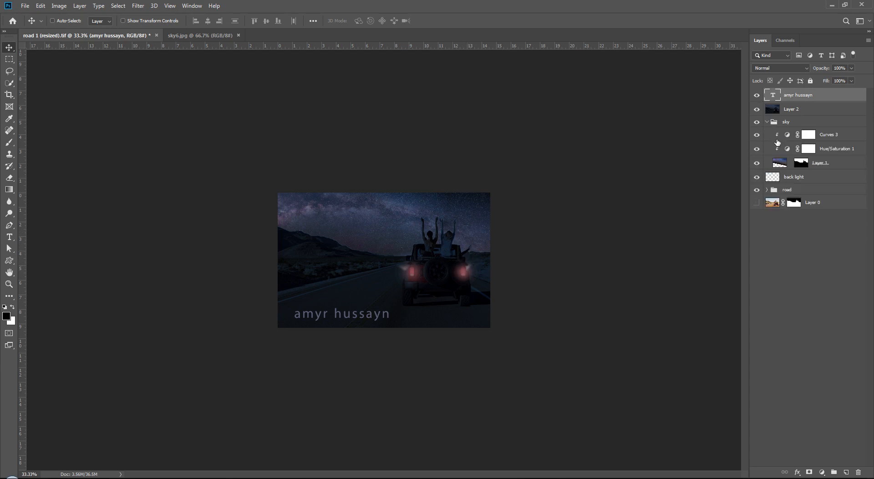
pyautogui.click(794, 166)
pyautogui.moveTo(397, 216); pyautogui.dragTo(368, 214)
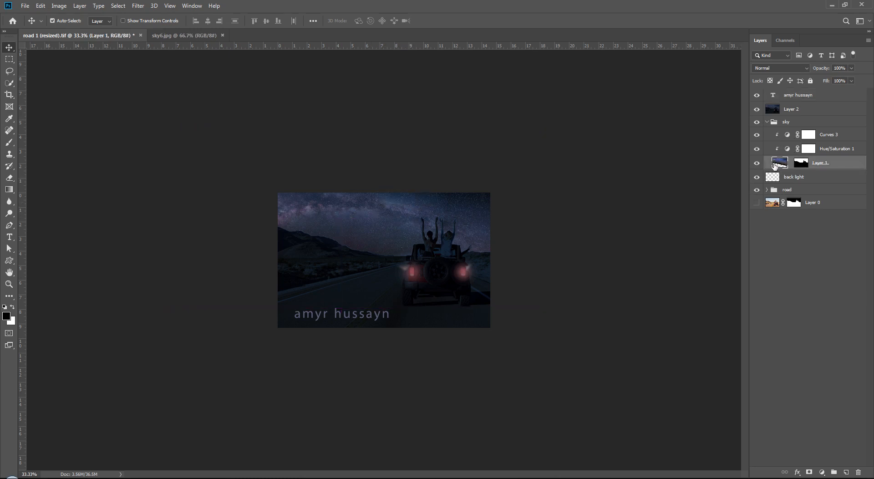
pyautogui.click(762, 122)
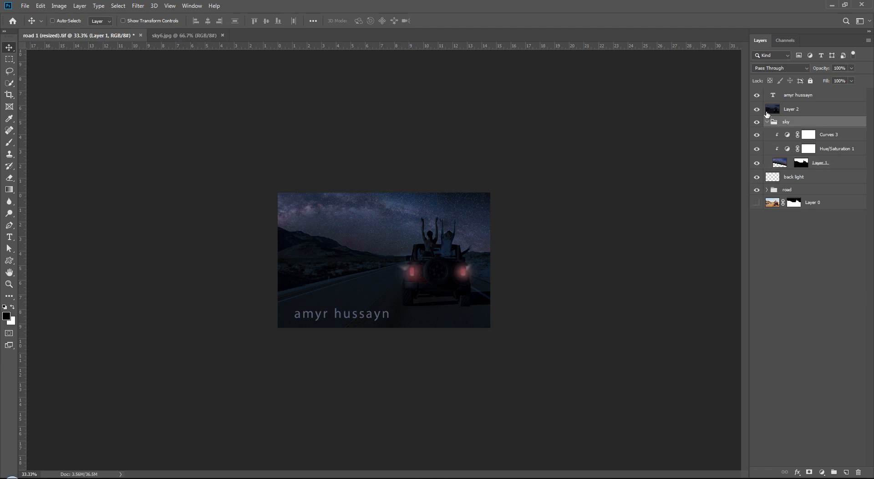
pyautogui.click(766, 122)
pyautogui.click(757, 111)
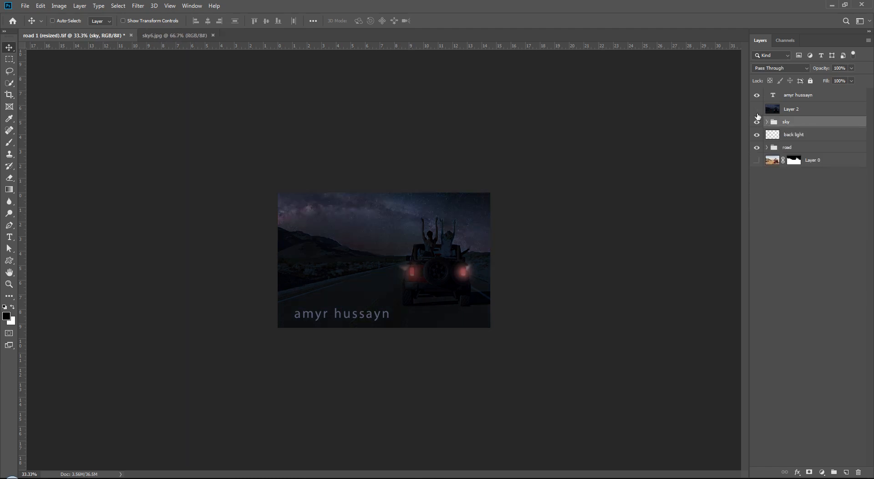
pyautogui.click(757, 111)
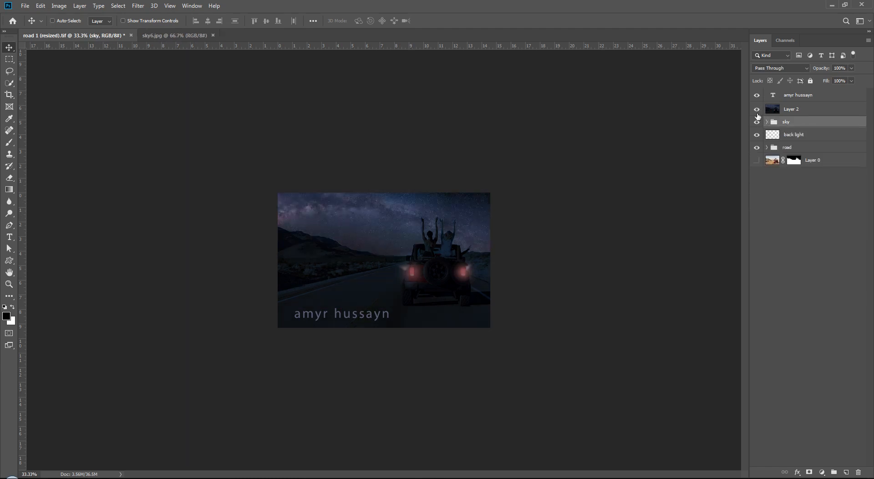